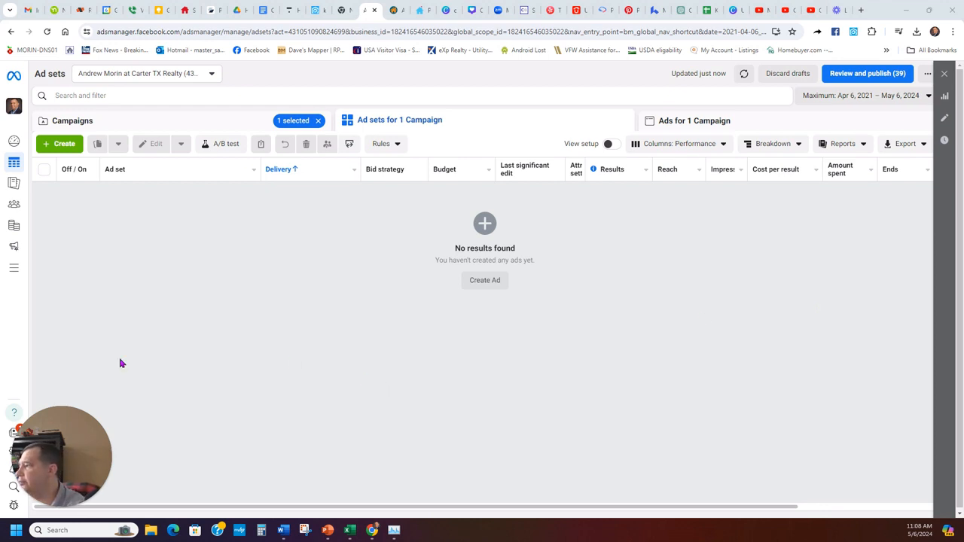
- Leave the empty ad sets list for a new browser tab showing the Google start page
mouse_move(70, 471)
click(33, 509)
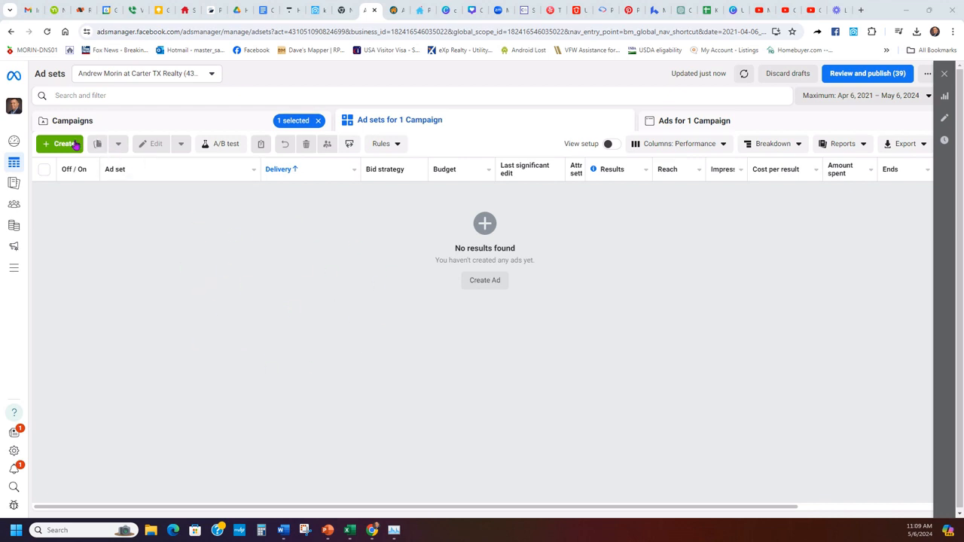
click(344, 6)
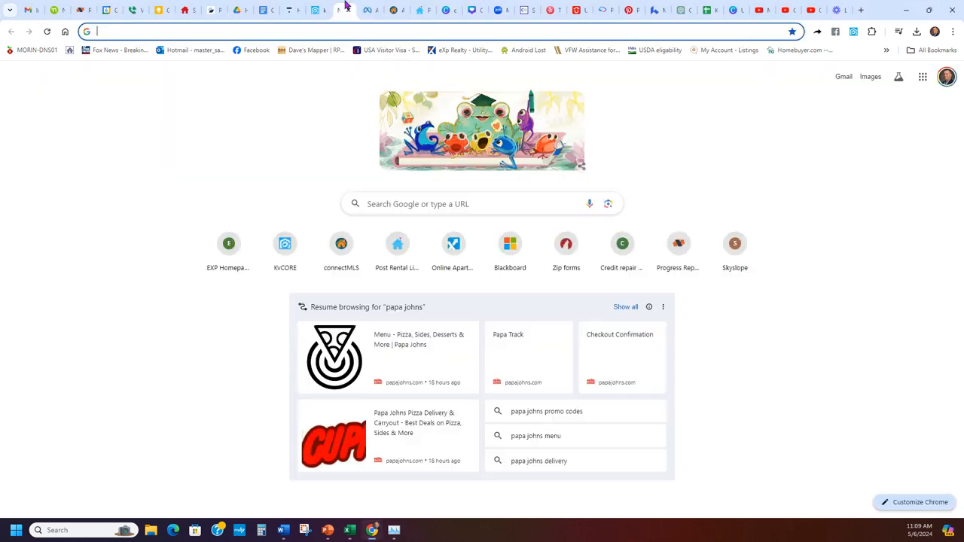
- Load the Facebook home page and open Ads Manager from the expanded shortcuts list
click(252, 50)
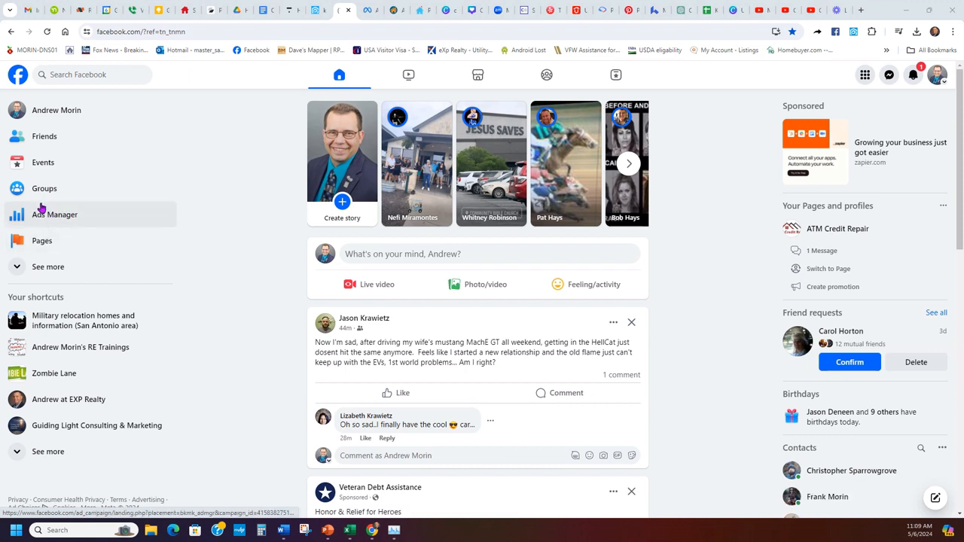
click(31, 269)
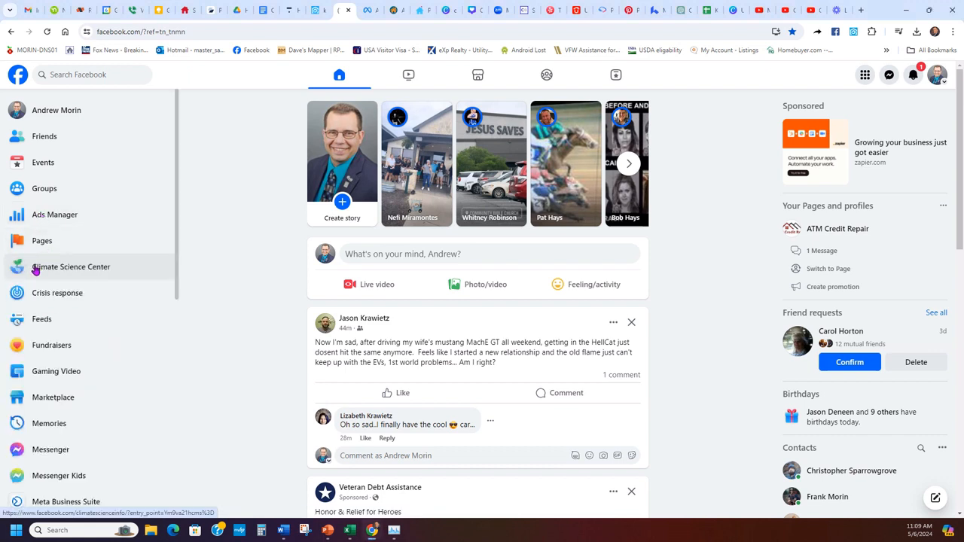
click(47, 216)
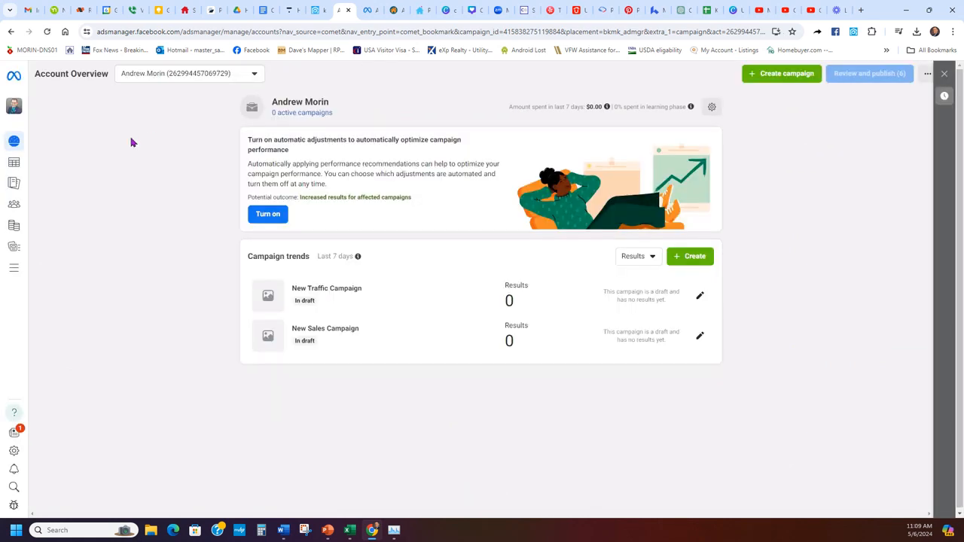
- Return to the realty ad account's ad sets list and open the Create dialog
click(9, 270)
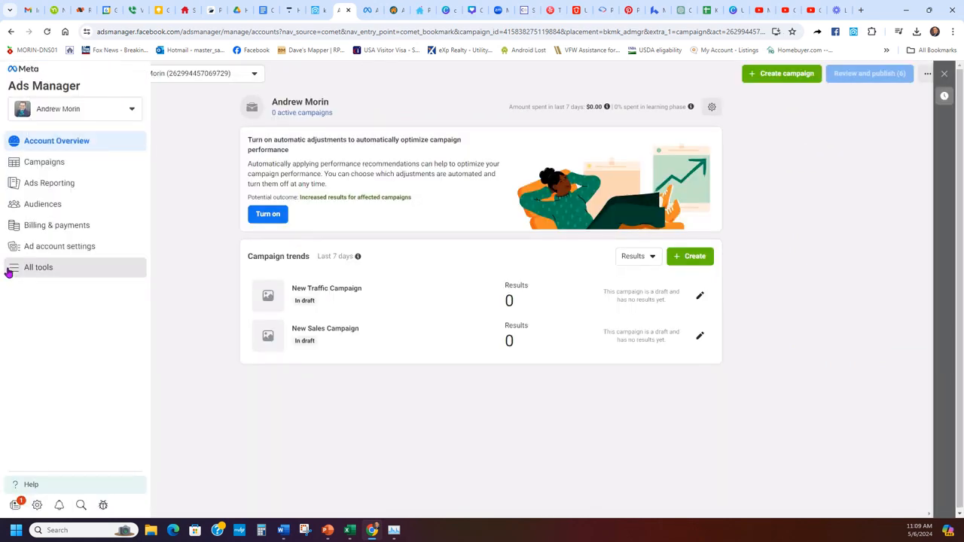
click(192, 126)
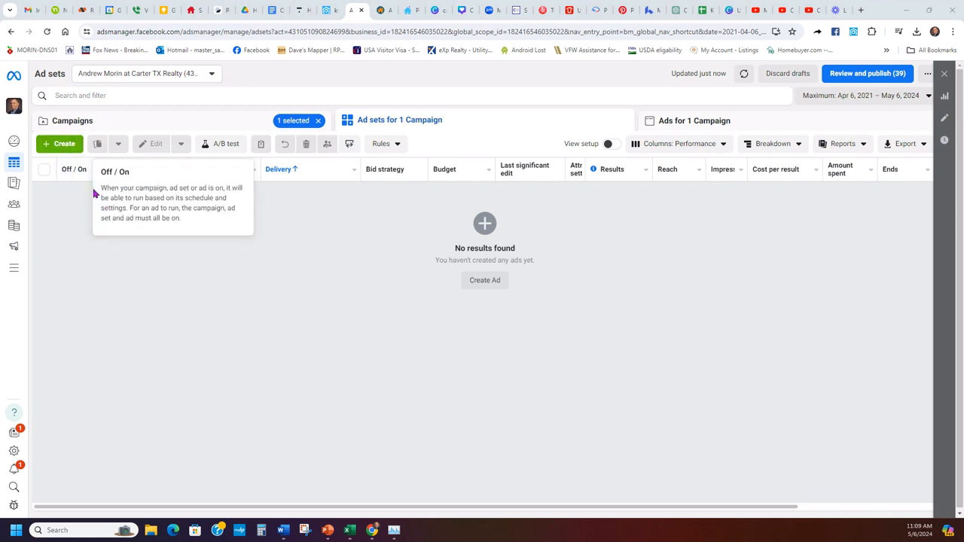
click(65, 144)
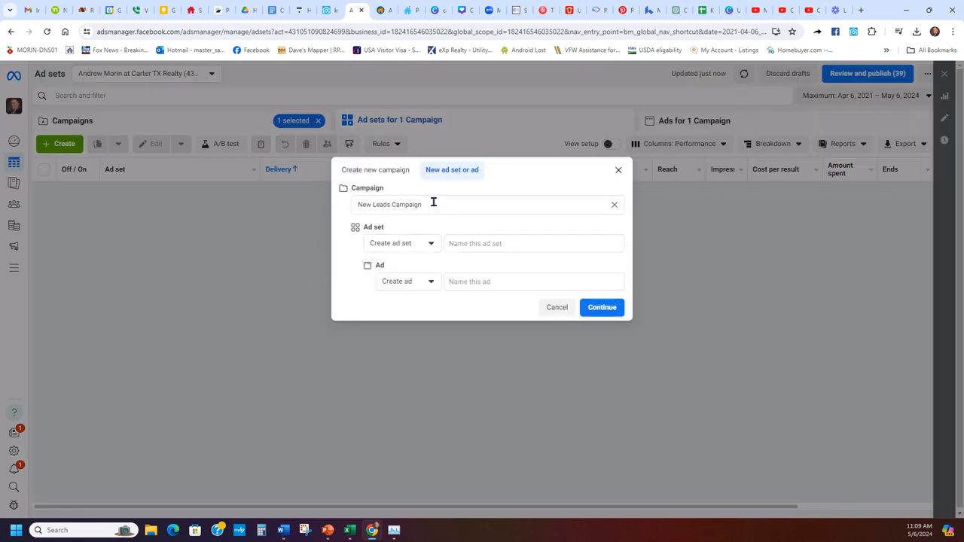
- Create a new campaign with the Leads objective and Manual leads campaign setup
click(377, 170)
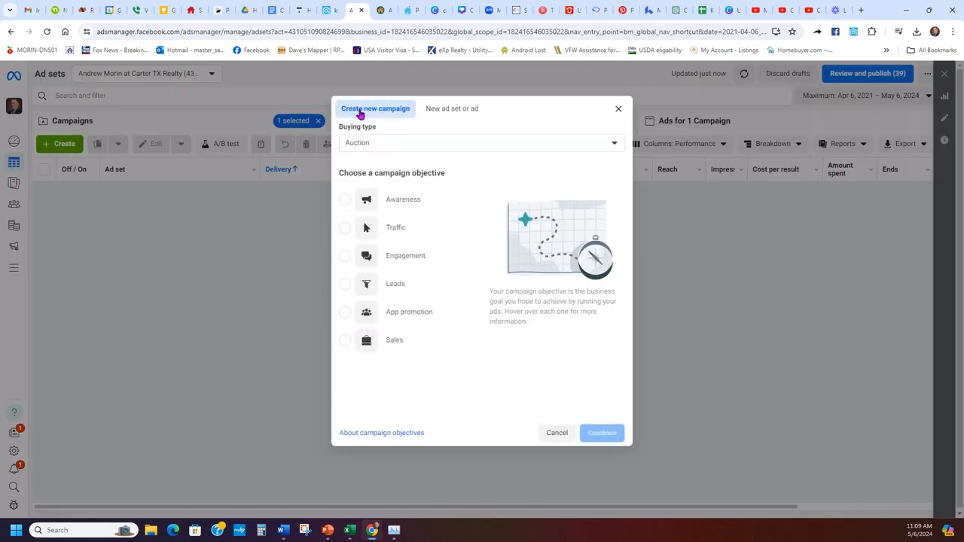
click(399, 282)
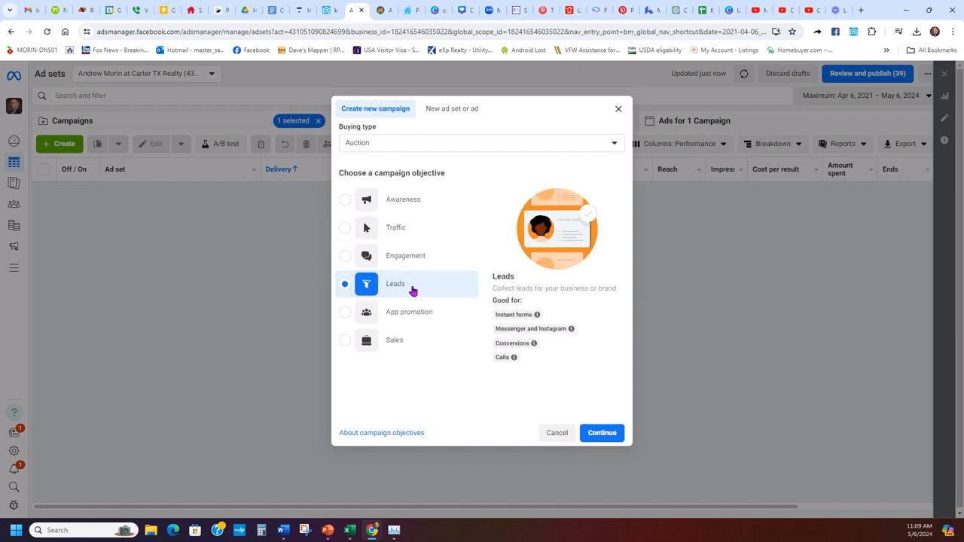
click(600, 434)
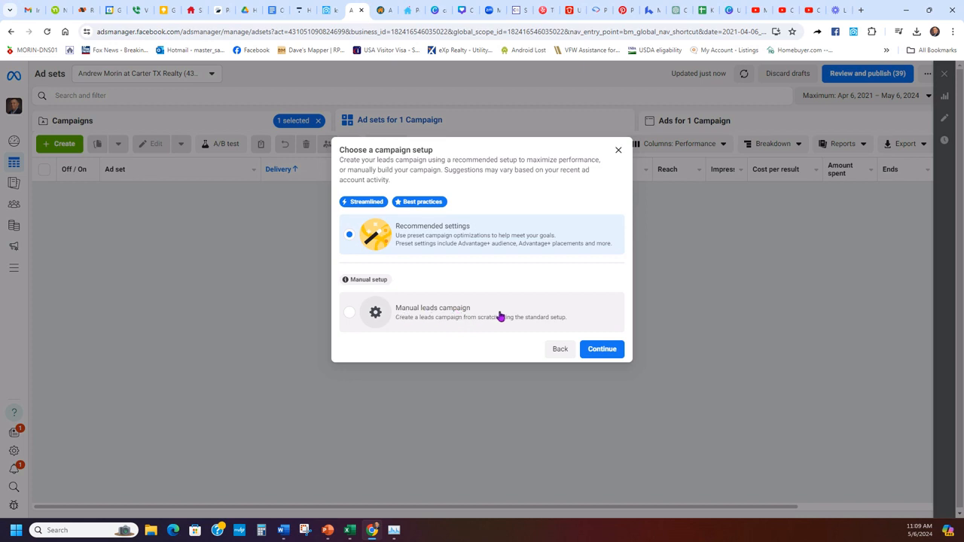
click(503, 316)
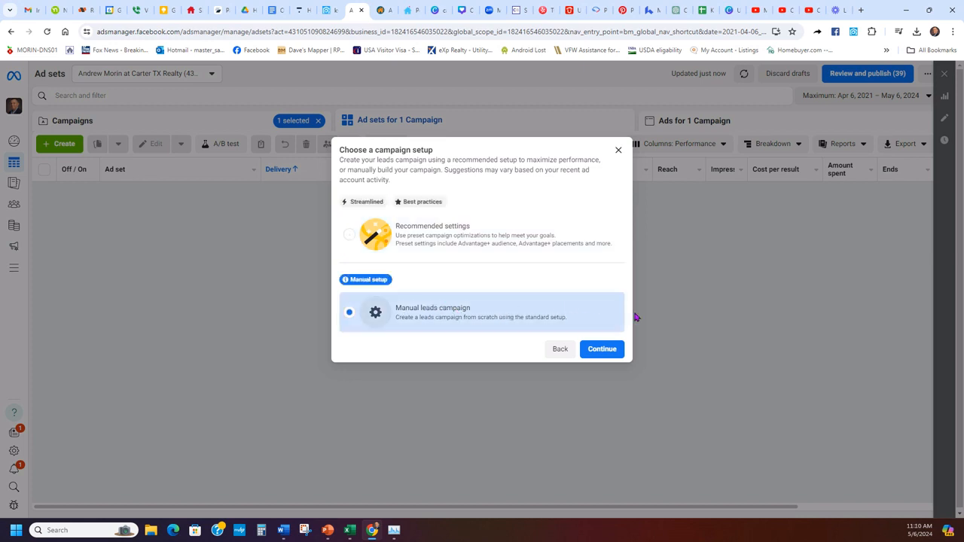
click(602, 349)
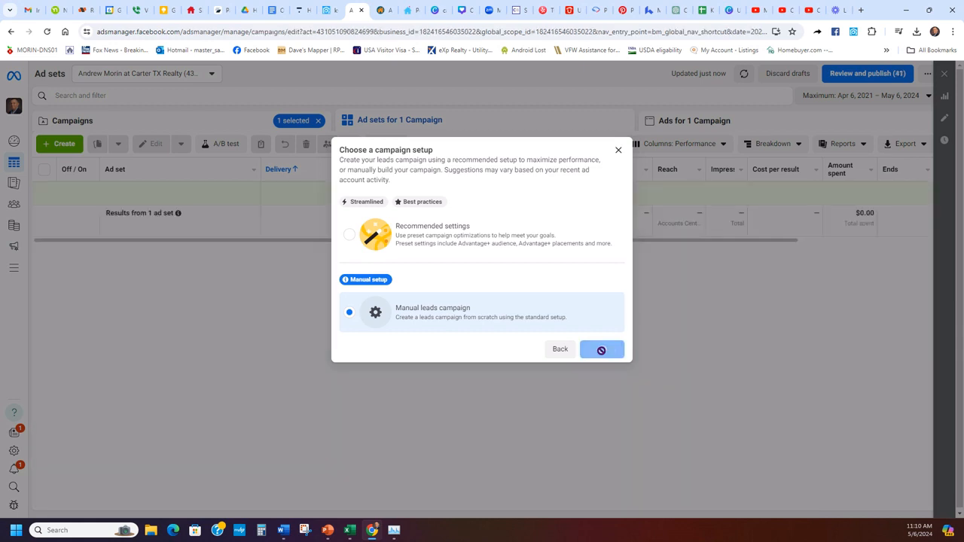
- Rename the campaign to 'Open house ad - test YouTube' using the name suggestion
triple_click(447, 146)
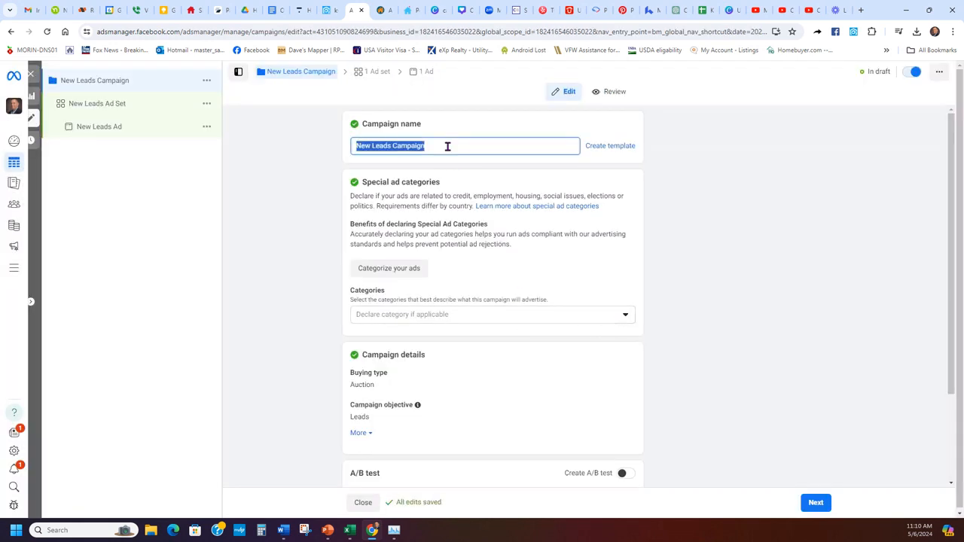
key(ctrl+z)
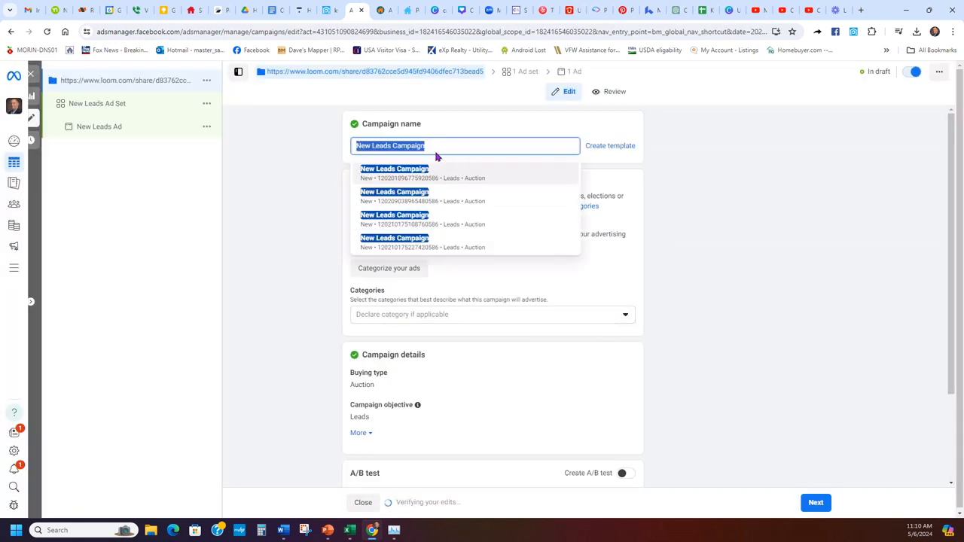
click(439, 123)
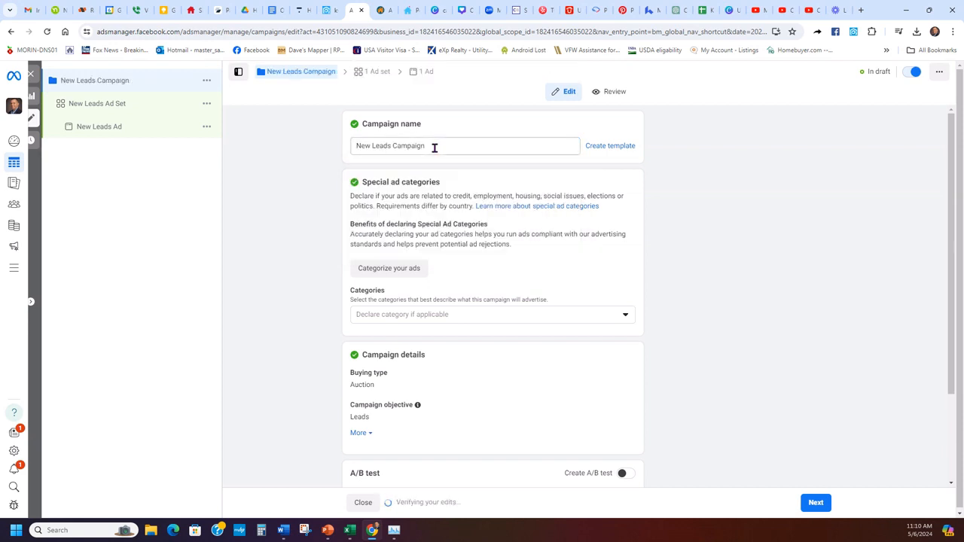
double_click(434, 148)
triple_click(433, 148)
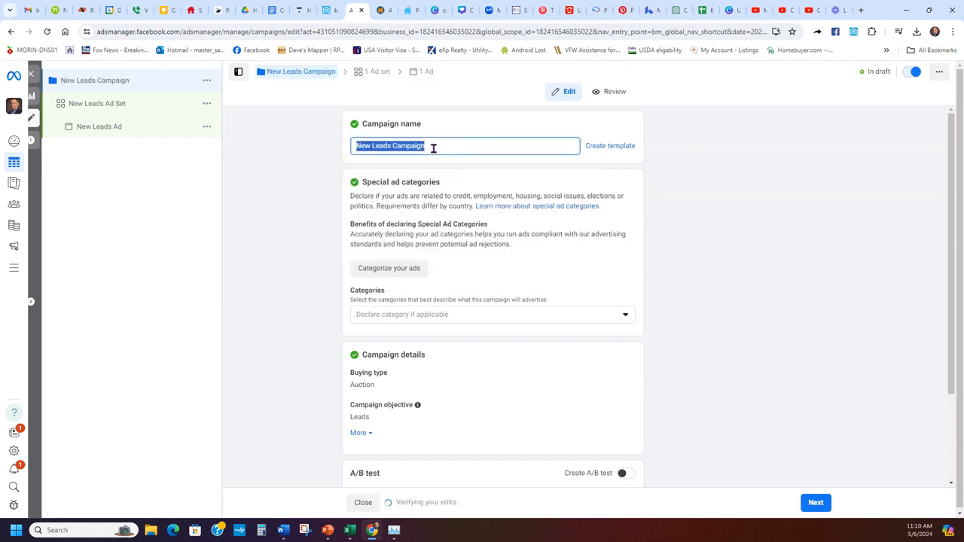
text(Open)
key(BackSpace)
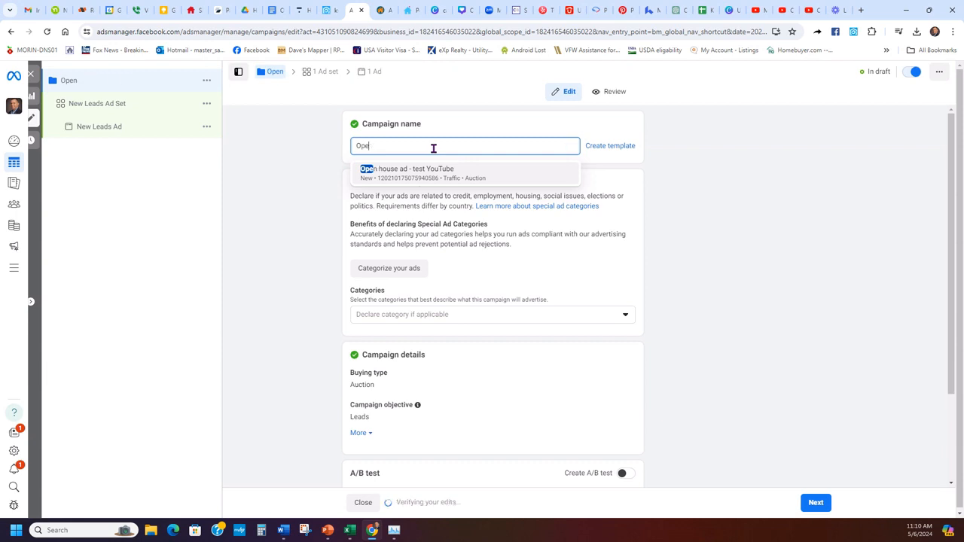
text(n house)
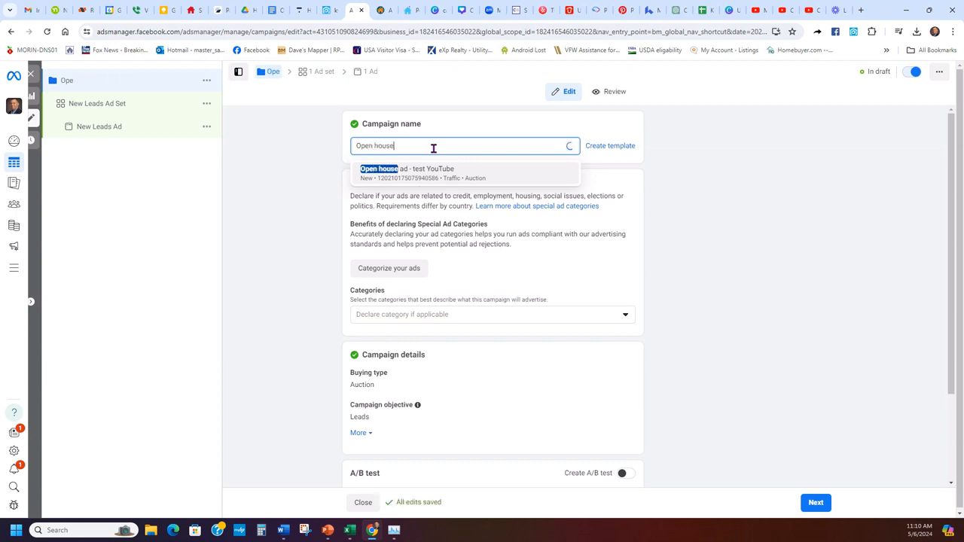
text( -)
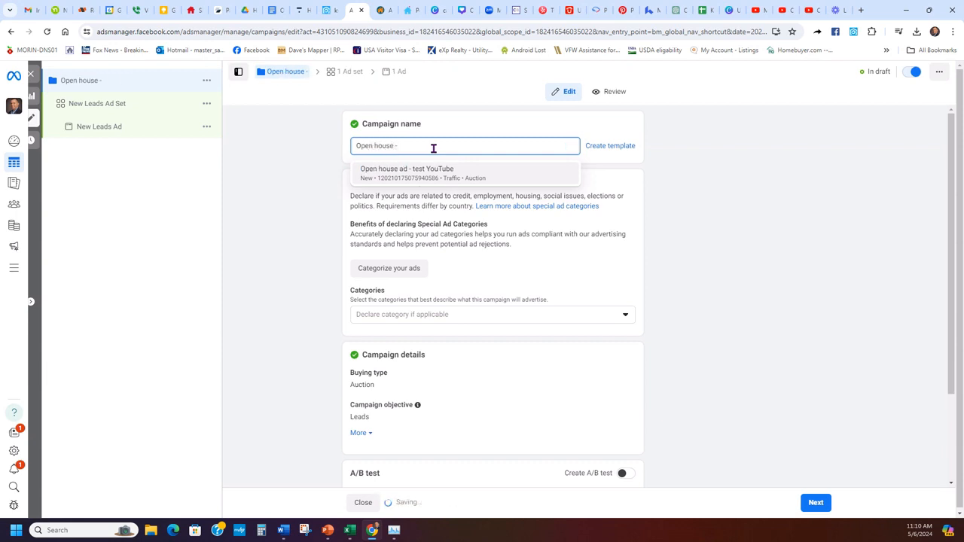
click(436, 174)
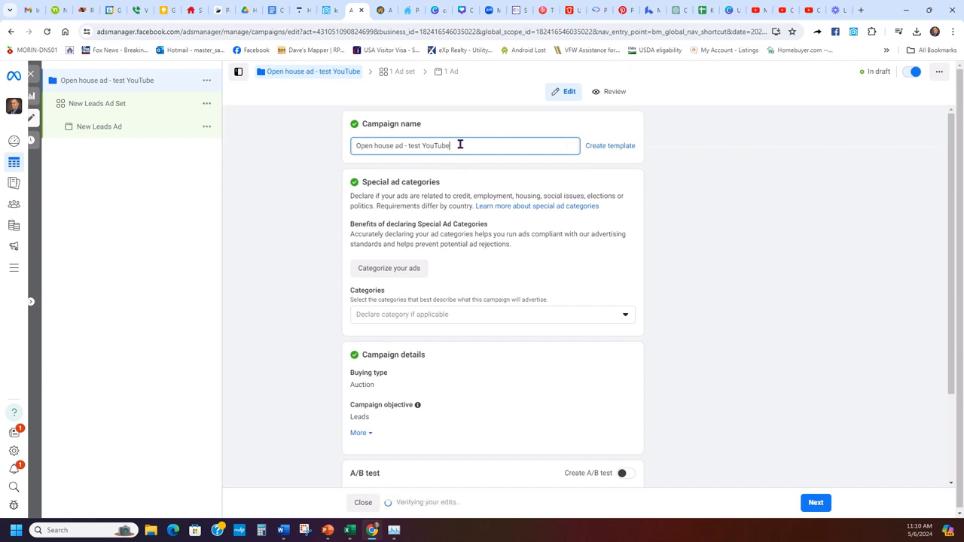
- Copy the campaign name 'Open house ad - test YouTube' to the clipboard
triple_click(460, 143)
click(471, 159)
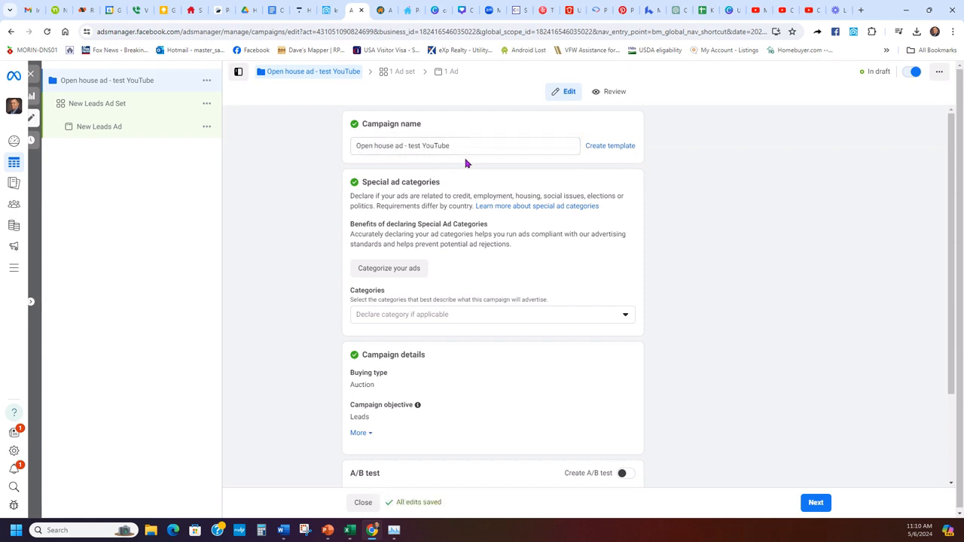
drag(458, 144, 354, 148)
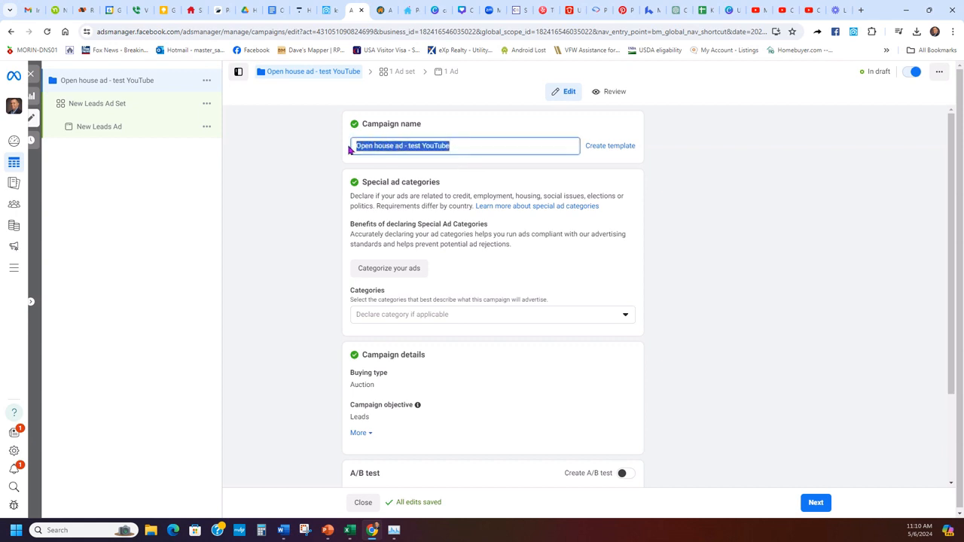
right_click(397, 145)
click(428, 191)
click(422, 193)
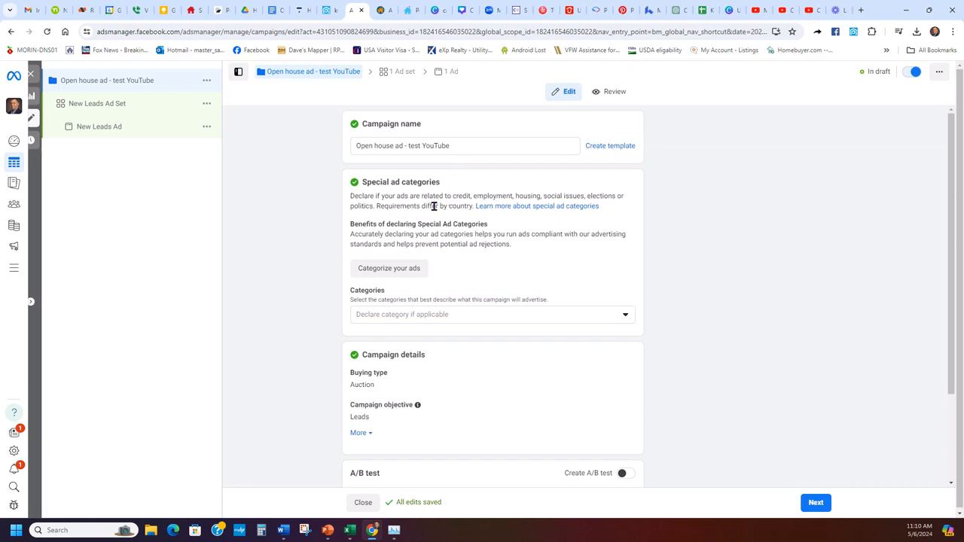
- Declare Housing as the special ad category and continue to the ad set
click(414, 314)
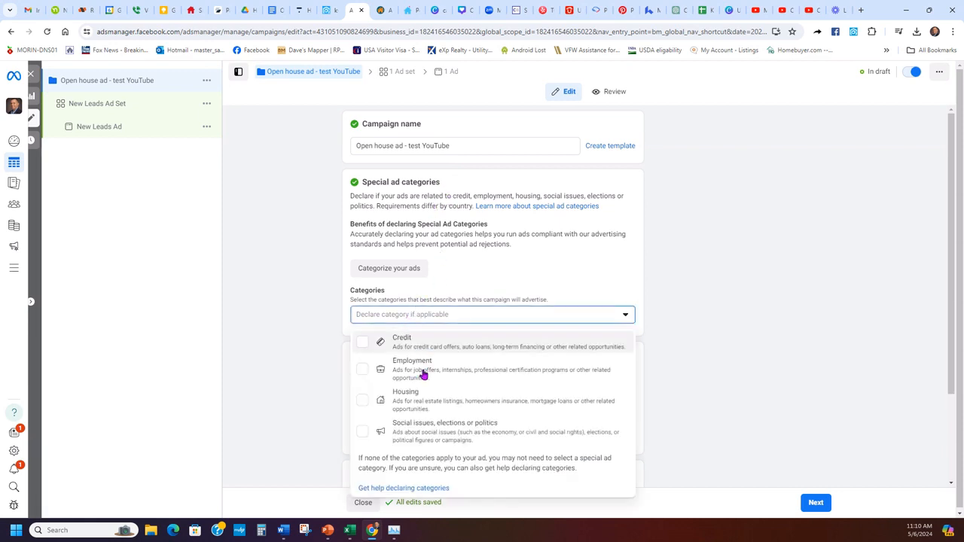
click(422, 400)
click(689, 271)
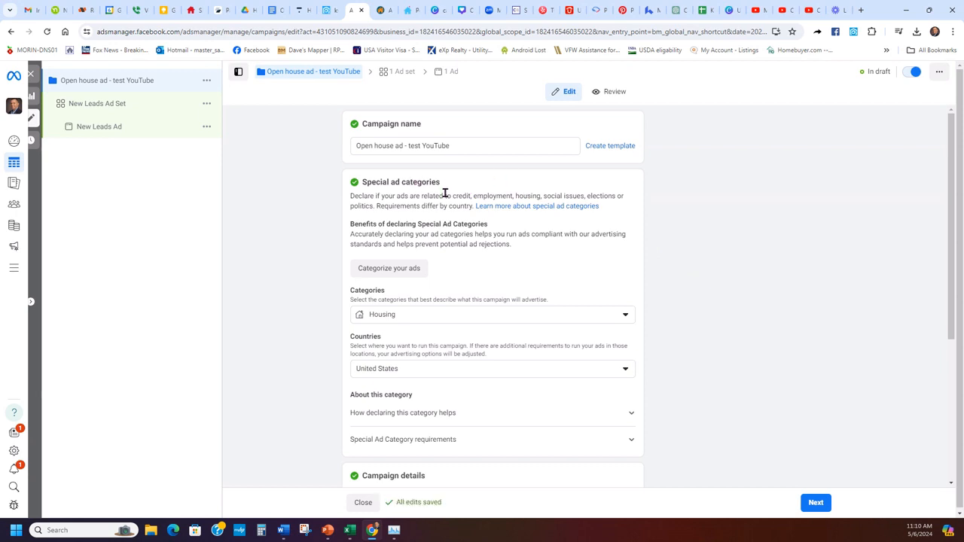
scroll(640, 256, down, 1)
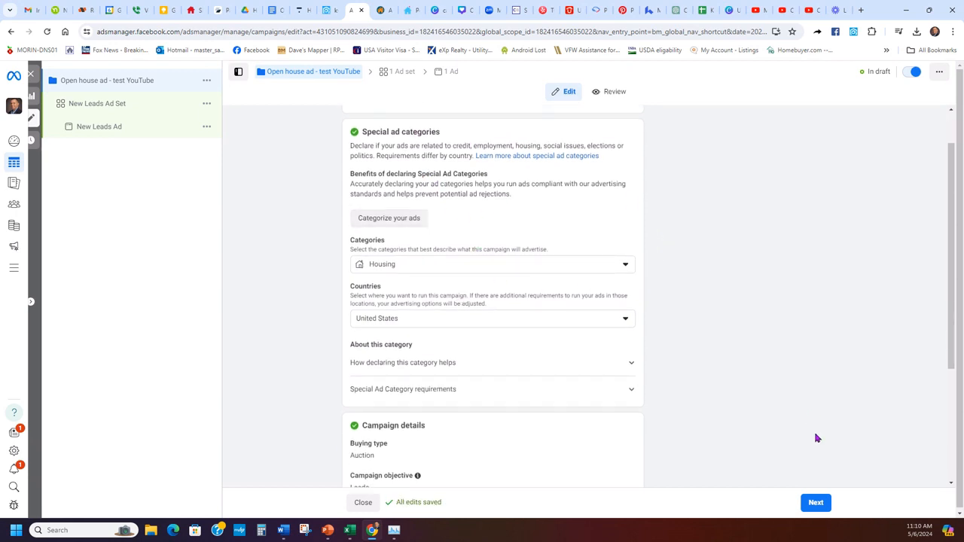
click(816, 502)
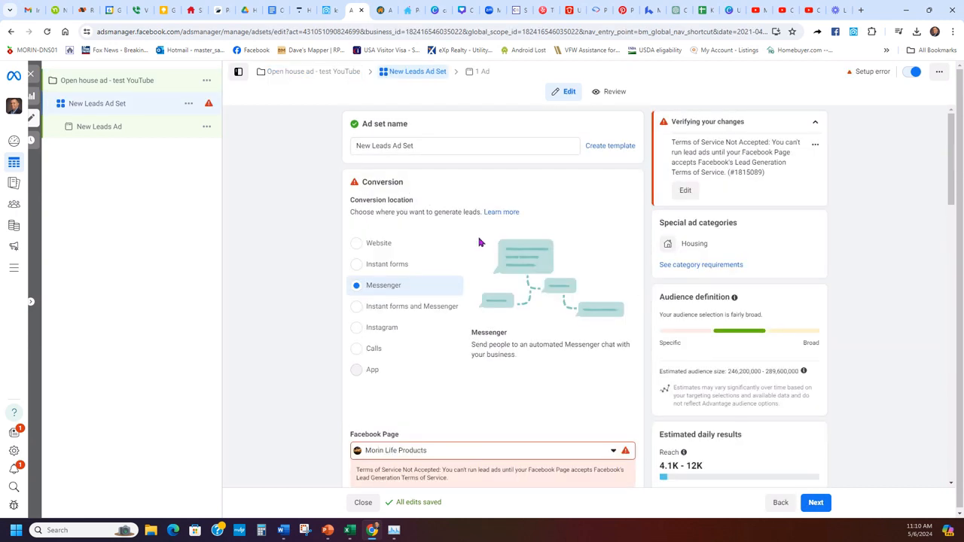
- Name the ad set with the pasted campaign name and set conversion location to Instant forms
triple_click(459, 149)
key(ctrl+v)
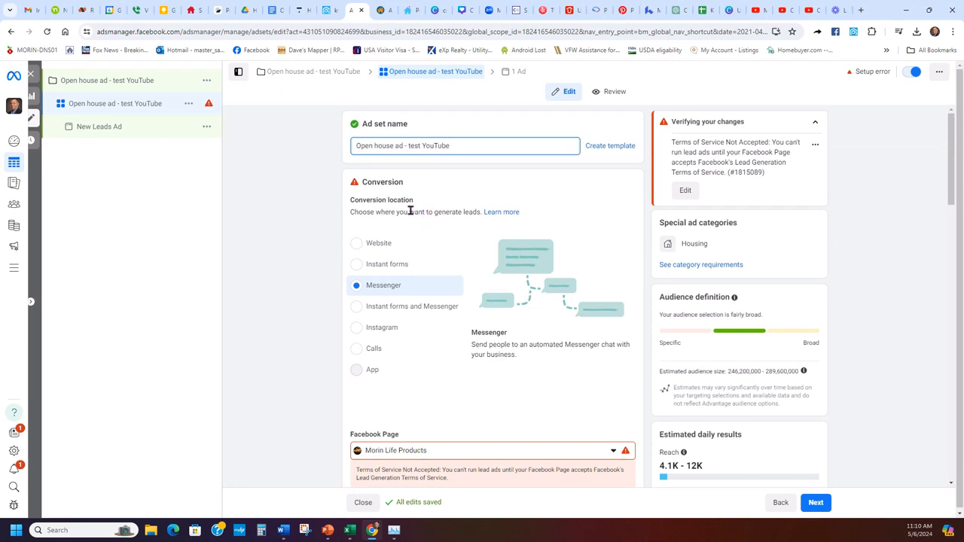
click(387, 265)
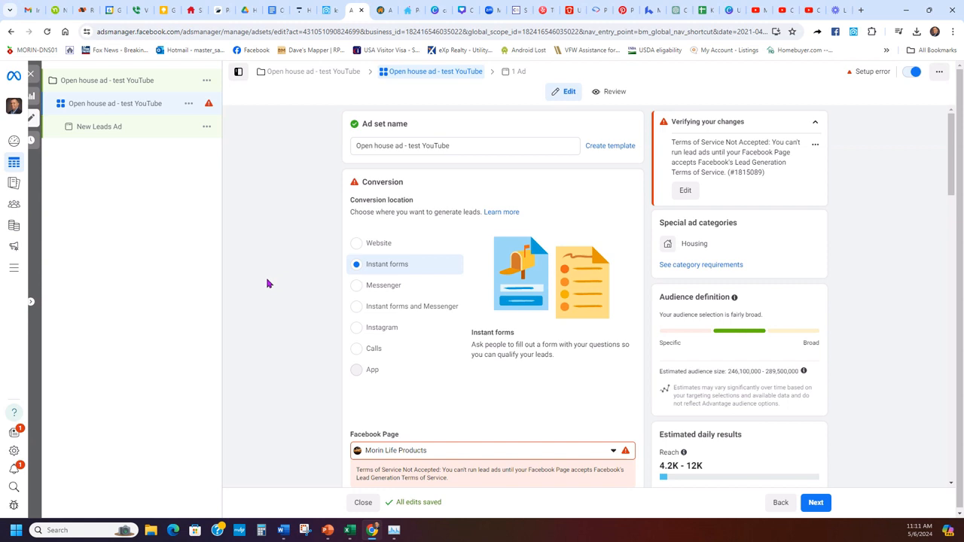
scroll(267, 283, down, 2)
- Switch the ad set's Facebook Page to the EXP Realty page, clearing the lead-terms error
click(467, 303)
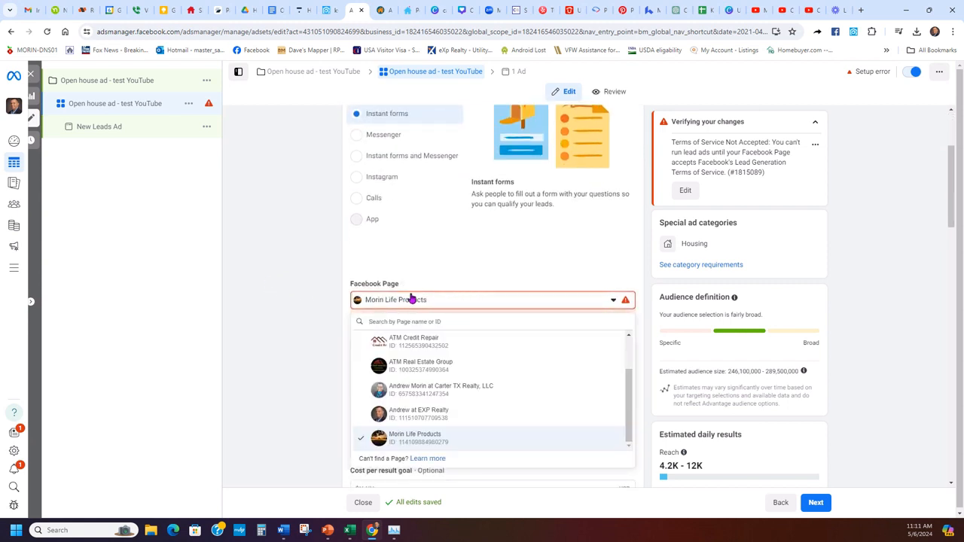
click(416, 414)
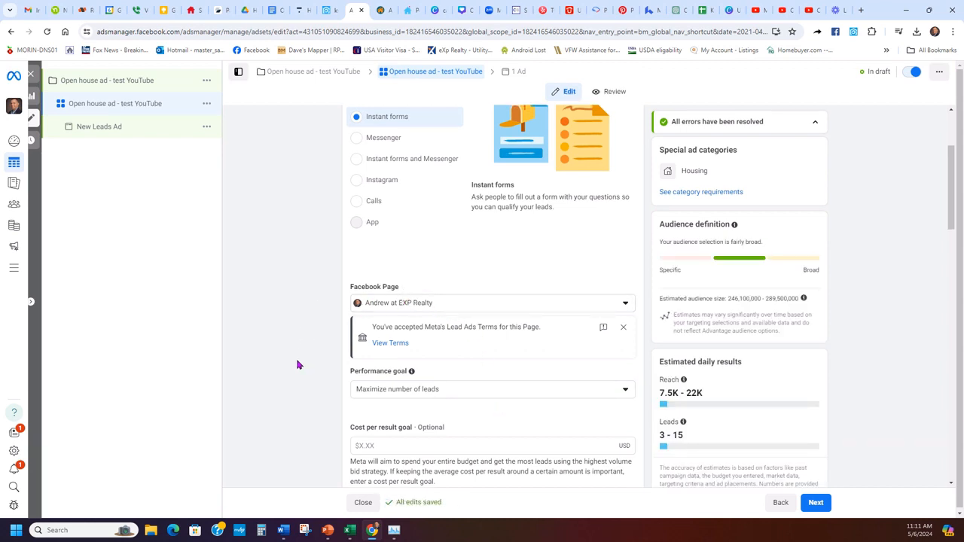
scroll(298, 365, up, 1)
scroll(293, 365, down, 2)
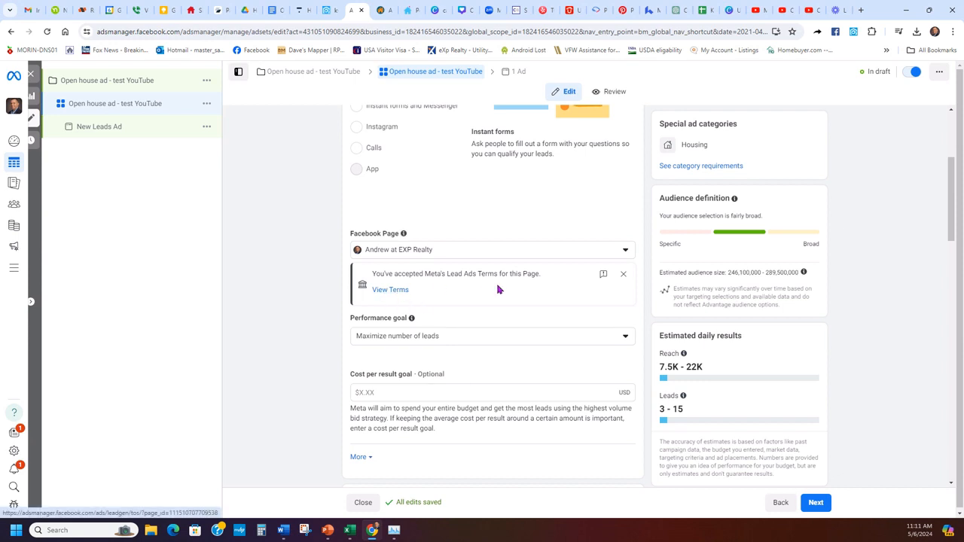
scroll(292, 296, down, 5)
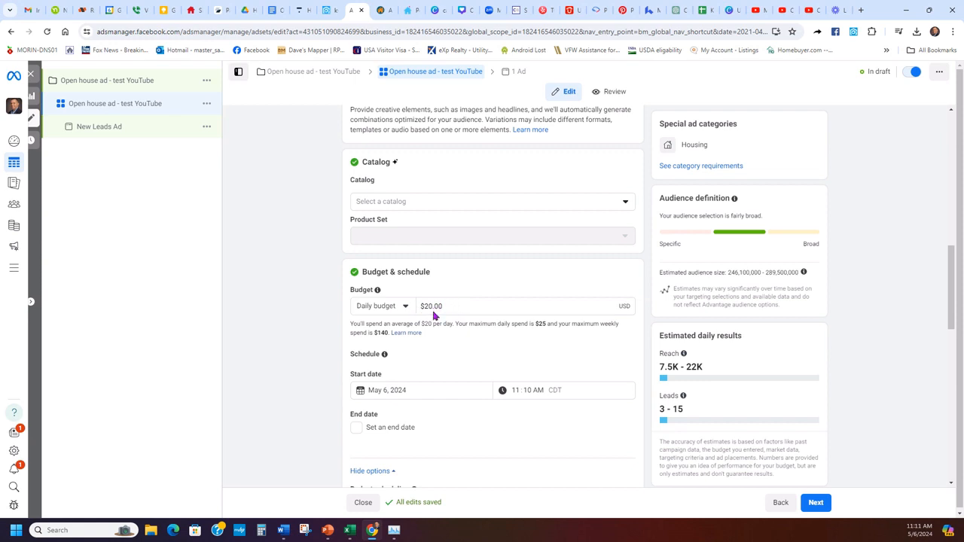
- Keep May 6, 2024 as the start date and add an end date of May 10, 2024
scroll(452, 310, down, 1)
click(419, 290)
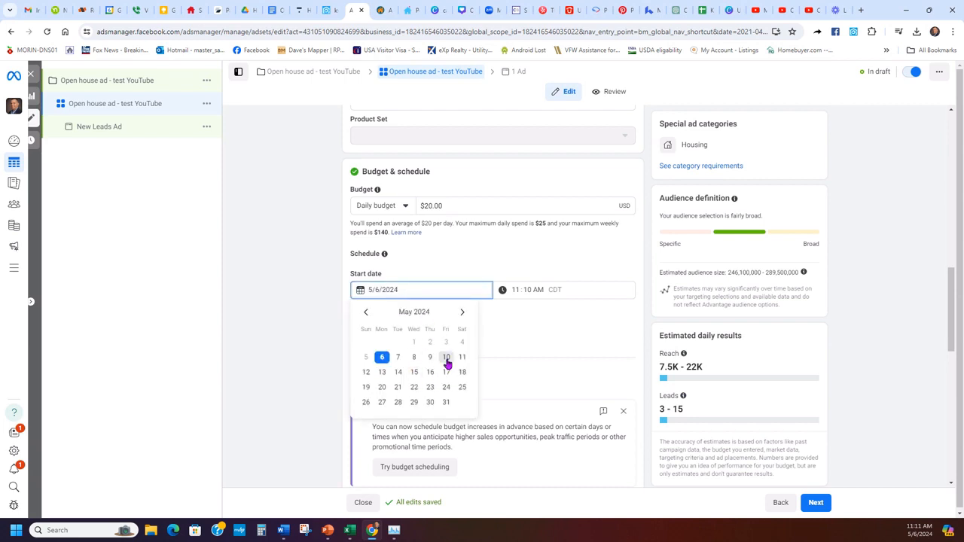
click(382, 357)
click(387, 332)
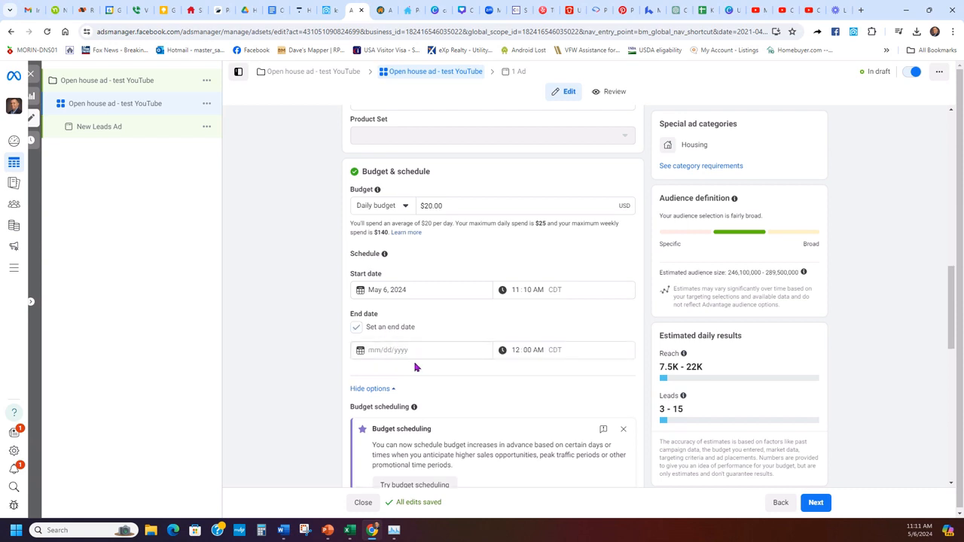
click(403, 351)
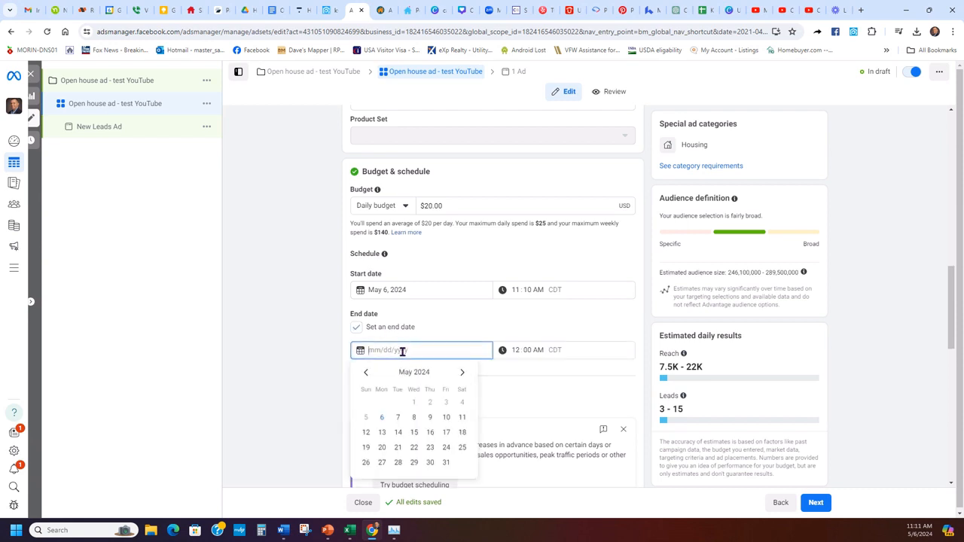
click(445, 418)
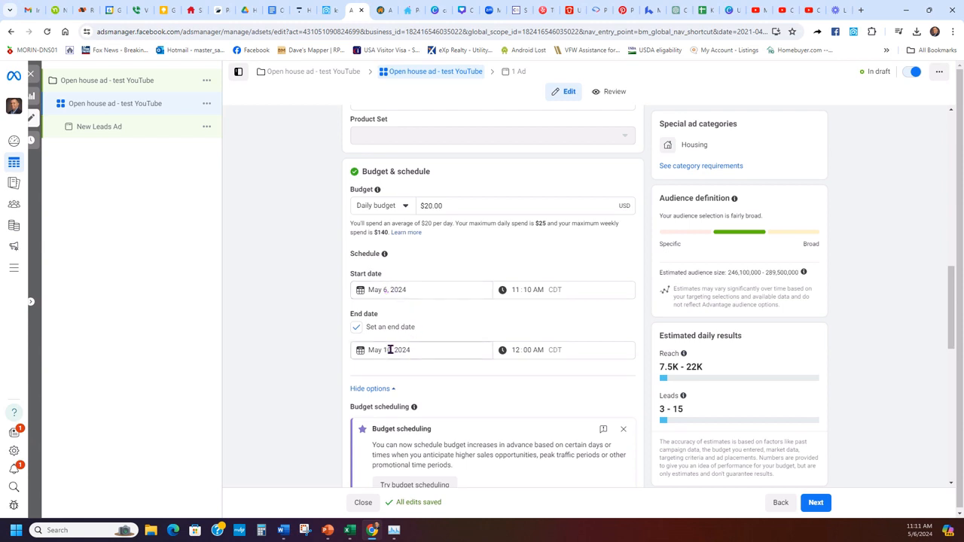
click(507, 406)
scroll(484, 393, down, 2)
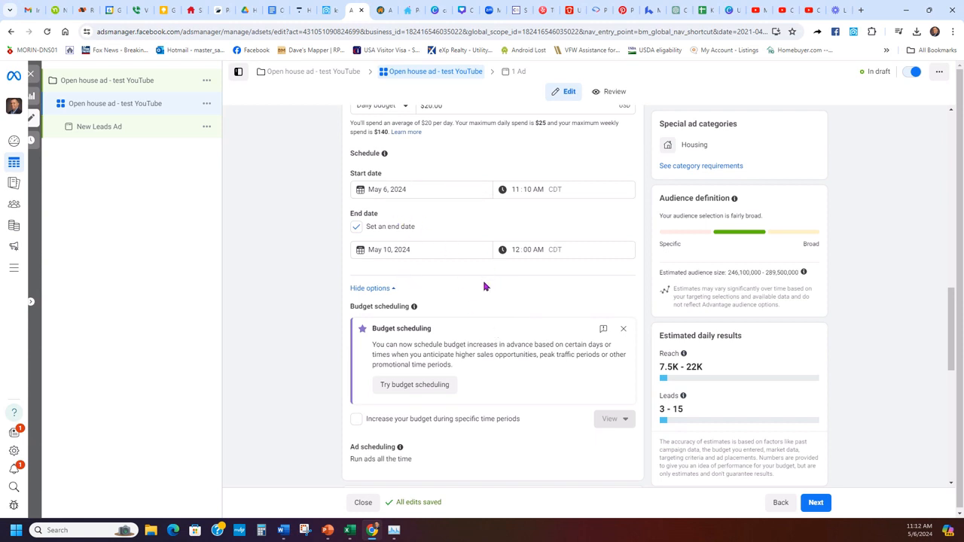
scroll(484, 286, down, 6)
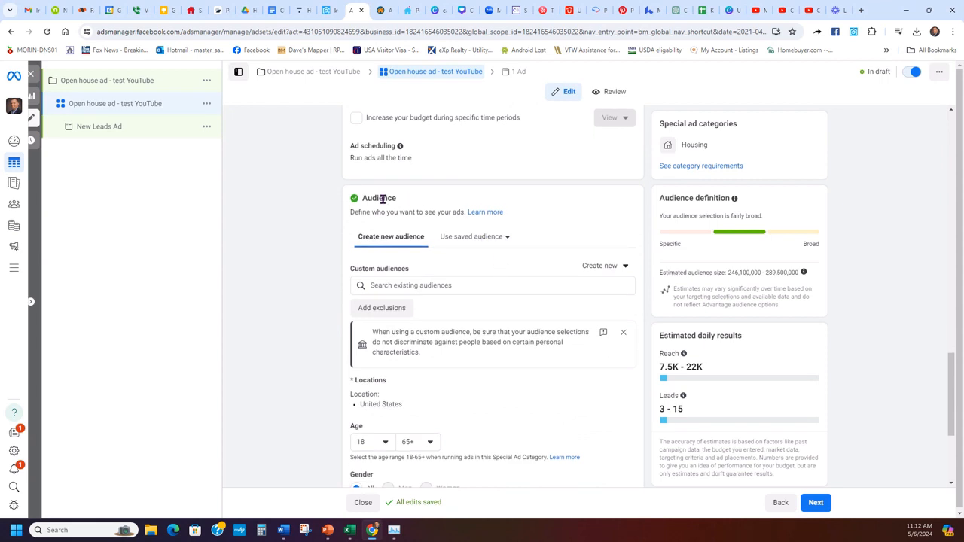
- Replace United States with San Antonio, Texas in the ad set's location targeting
drag(363, 201, 414, 204)
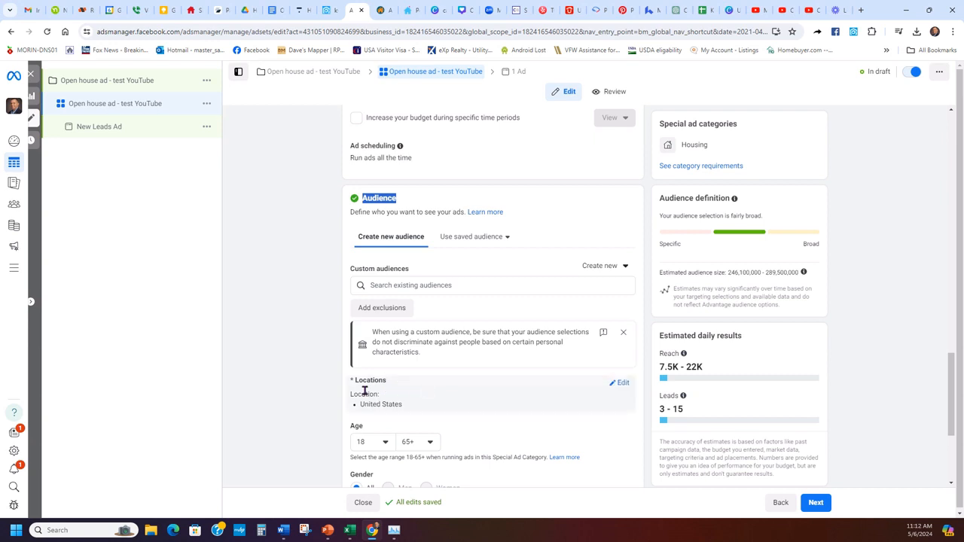
click(620, 386)
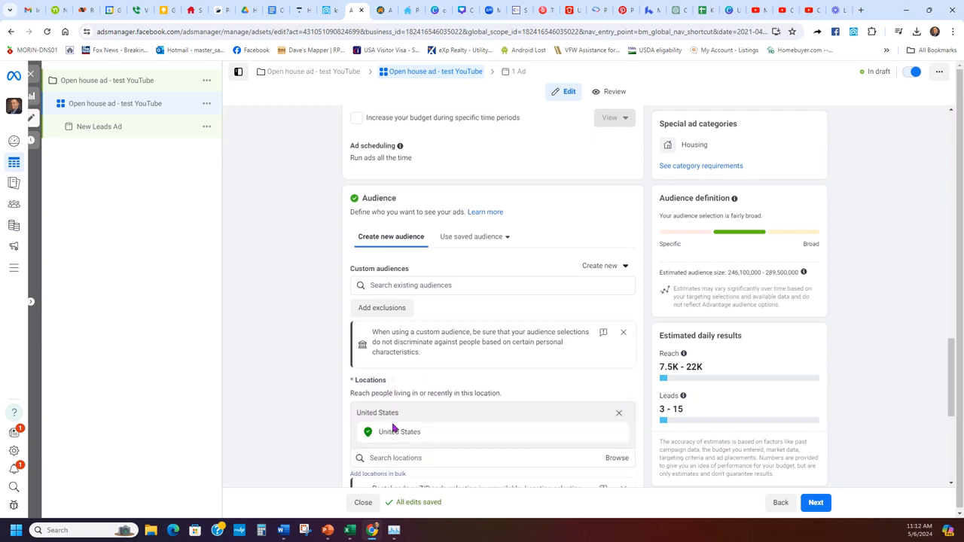
scroll(495, 374, down, 2)
click(451, 307)
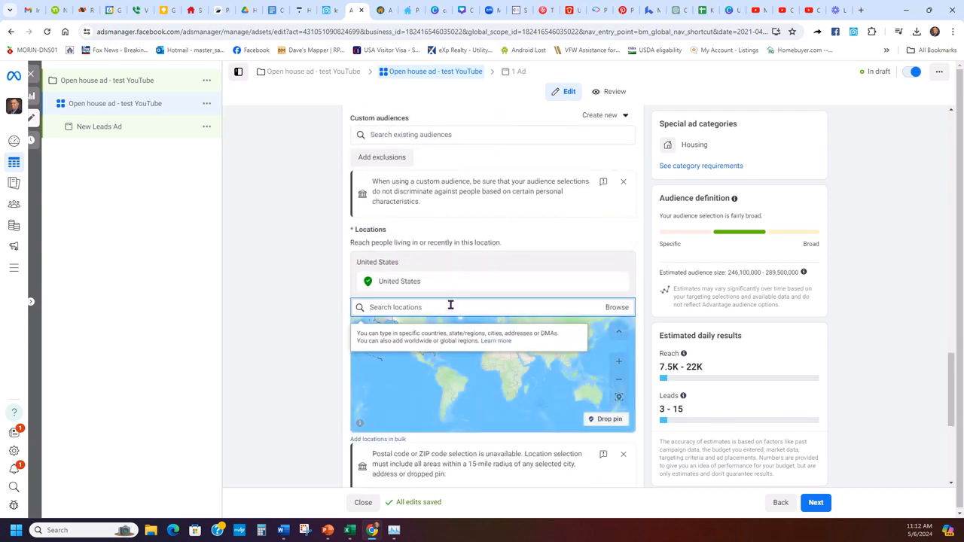
text(san antonio)
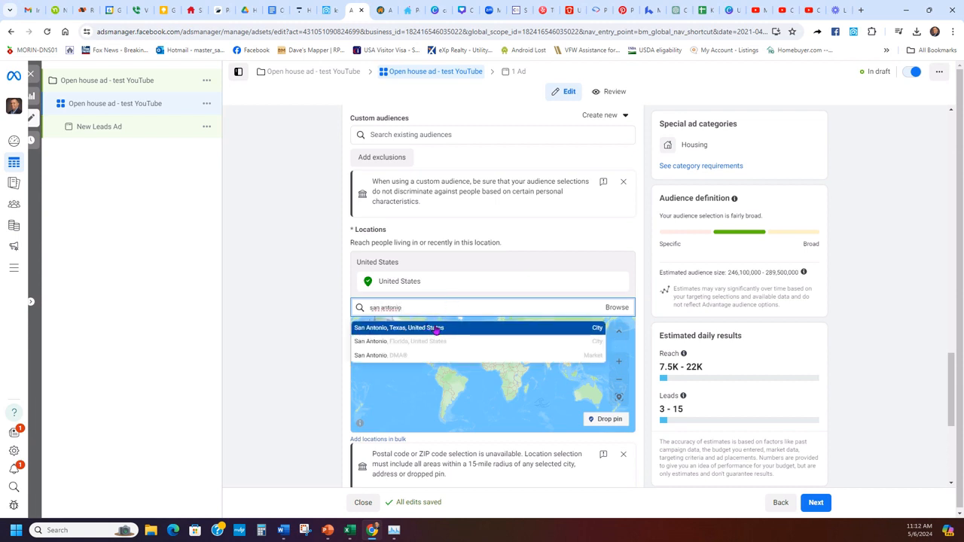
click(437, 329)
- Widen the San Antonio, Texas targeting radius to 50 miles
scroll(708, 328, down, 1)
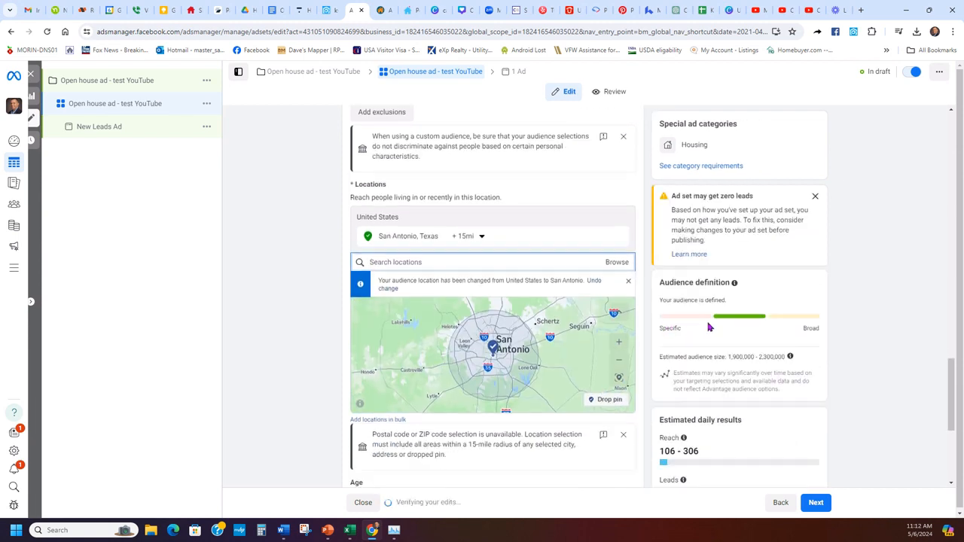
scroll(573, 301, up, 1)
click(468, 280)
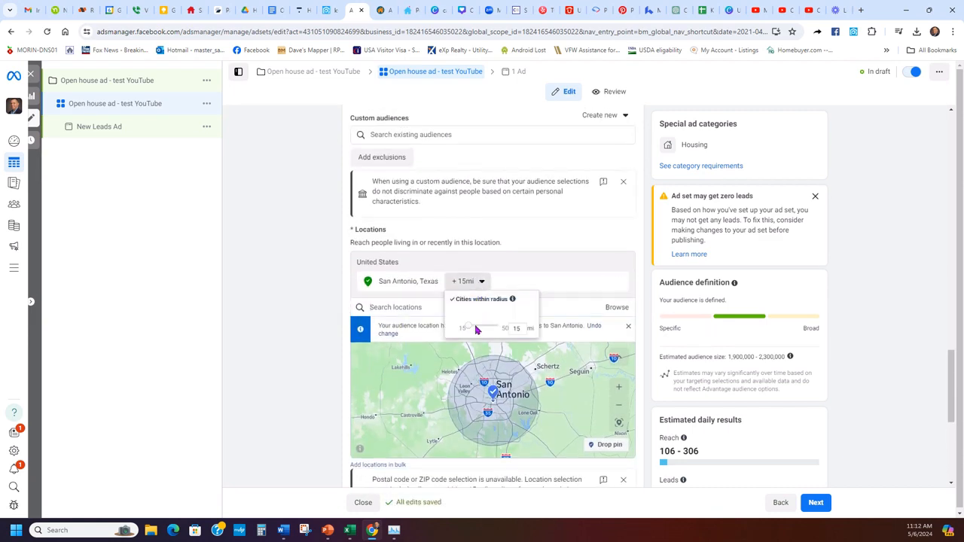
drag(482, 332, 500, 328)
click(326, 329)
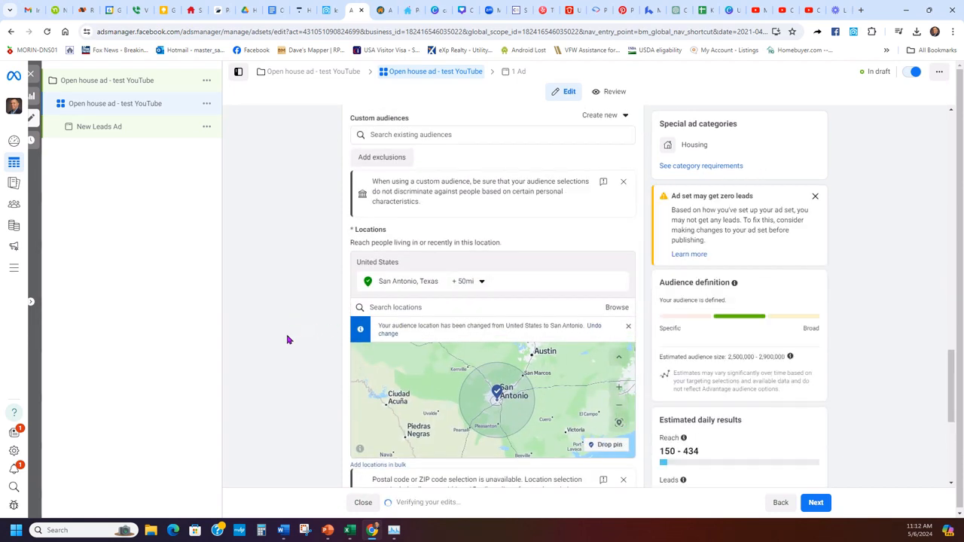
scroll(285, 352, down, 3)
scroll(285, 351, up, 2)
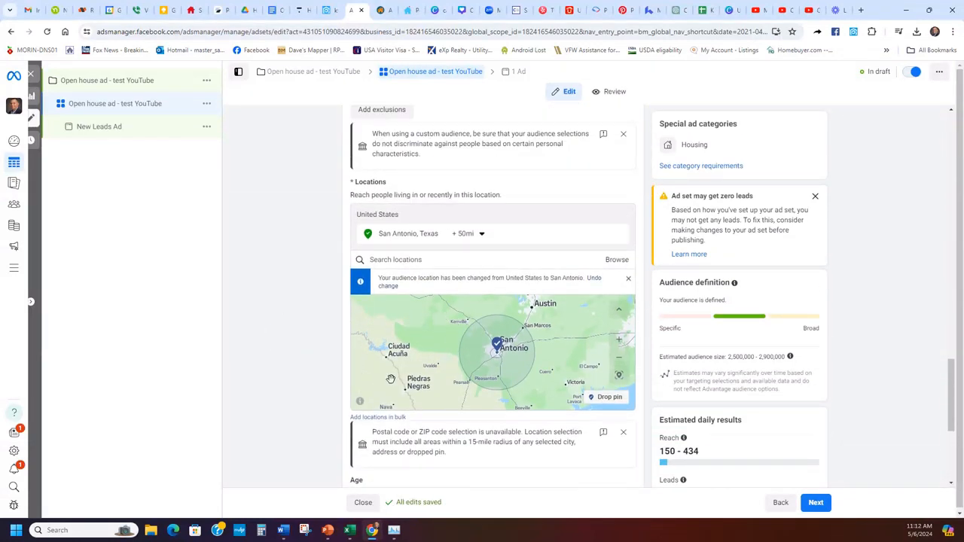
scroll(317, 406, up, 1)
- Return to the location search box and review the updated audience estimate
click(452, 310)
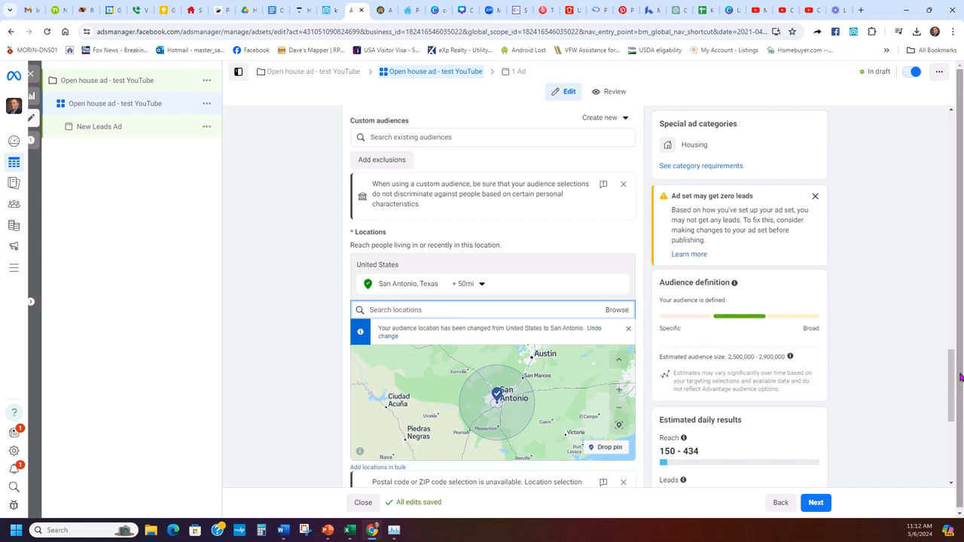
drag(951, 372, 958, 432)
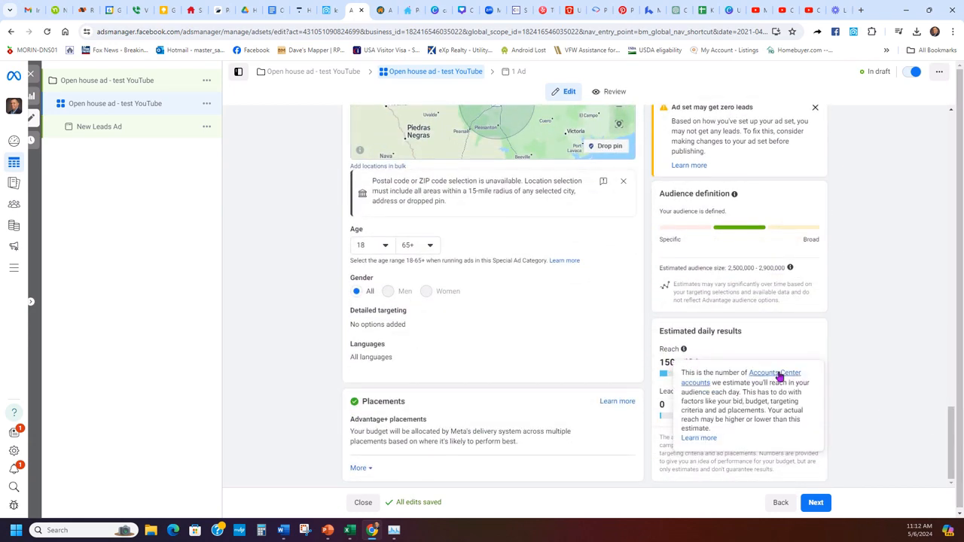
scroll(878, 374, up, 4)
scroll(828, 354, up, 1)
scroll(775, 369, down, 3)
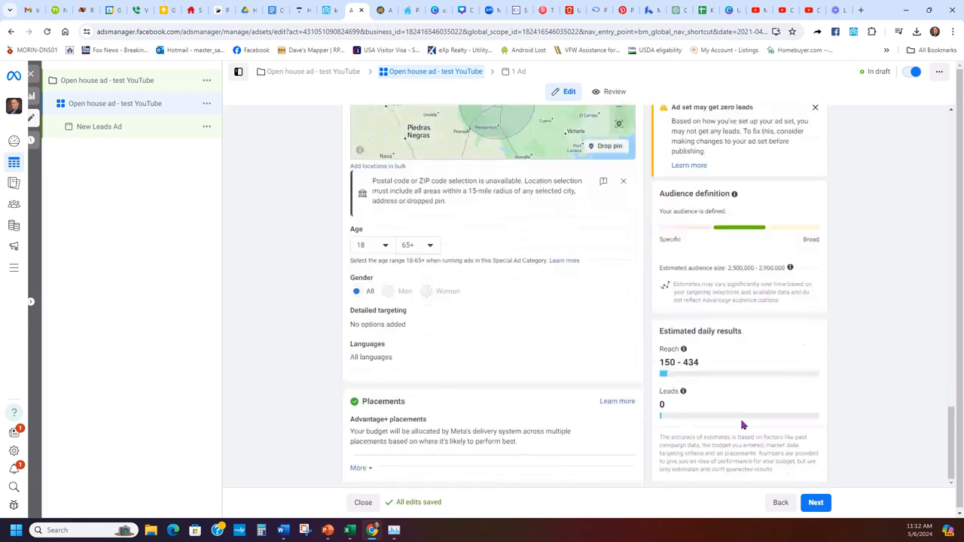
mouse_move(681, 346)
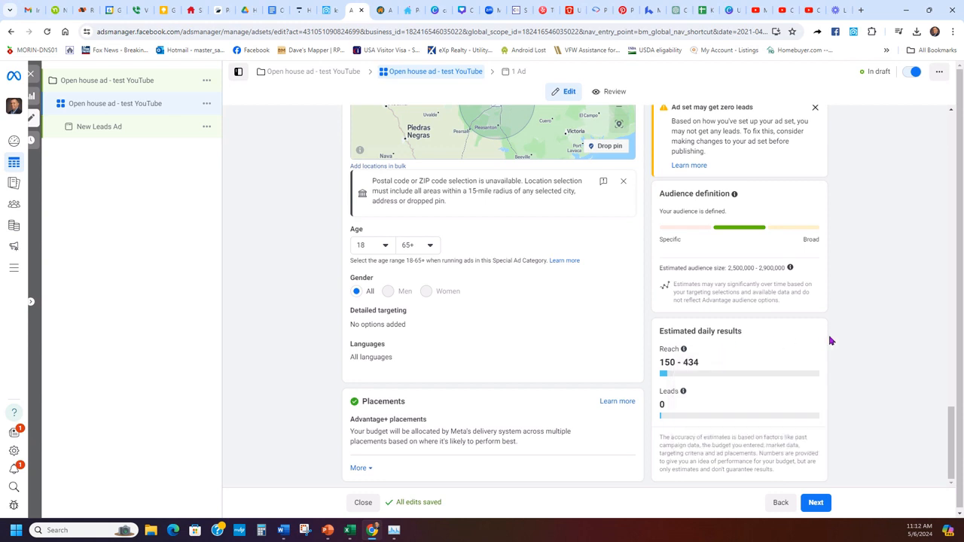
scroll(852, 329, up, 5)
scroll(826, 353, down, 1)
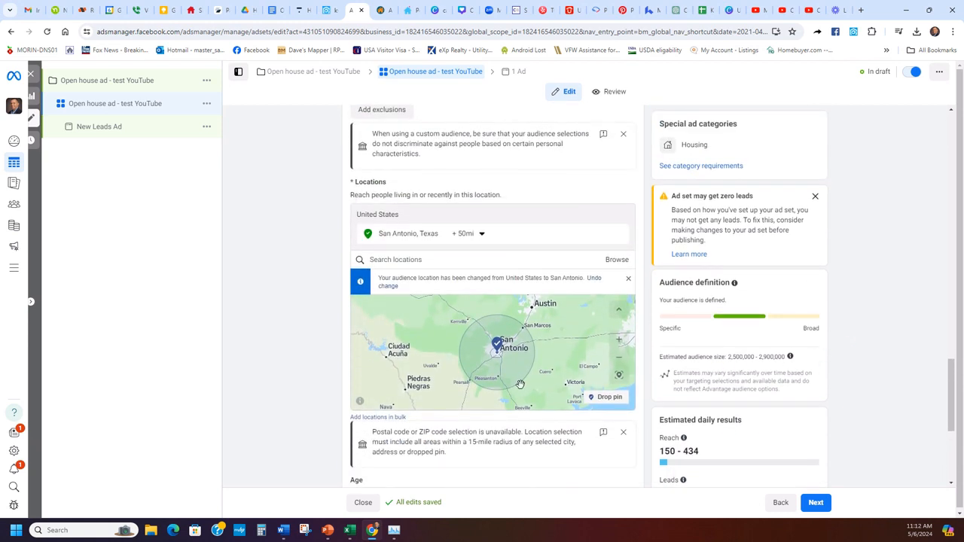
- Add Los Angeles, California as a second location and widen its radius to 50 miles
click(452, 257)
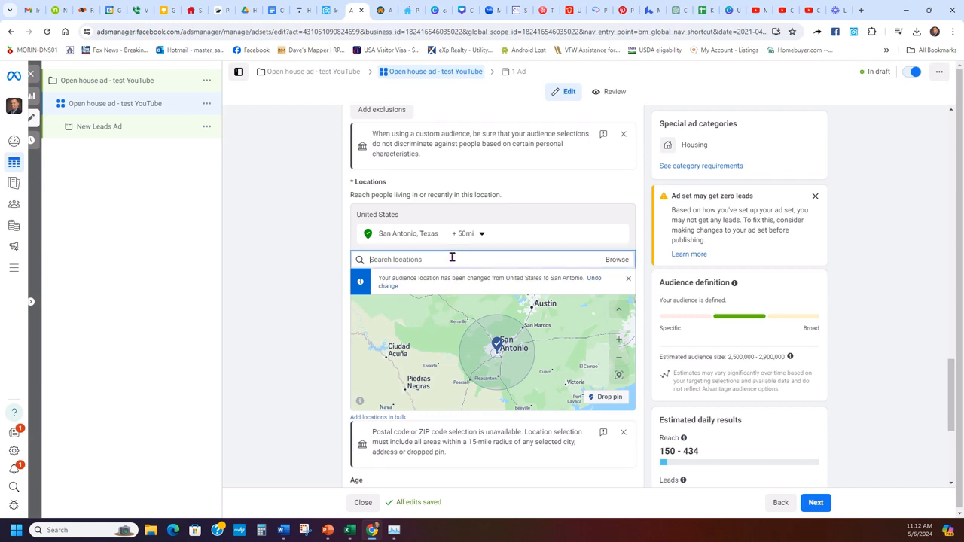
text(f)
text(os a)
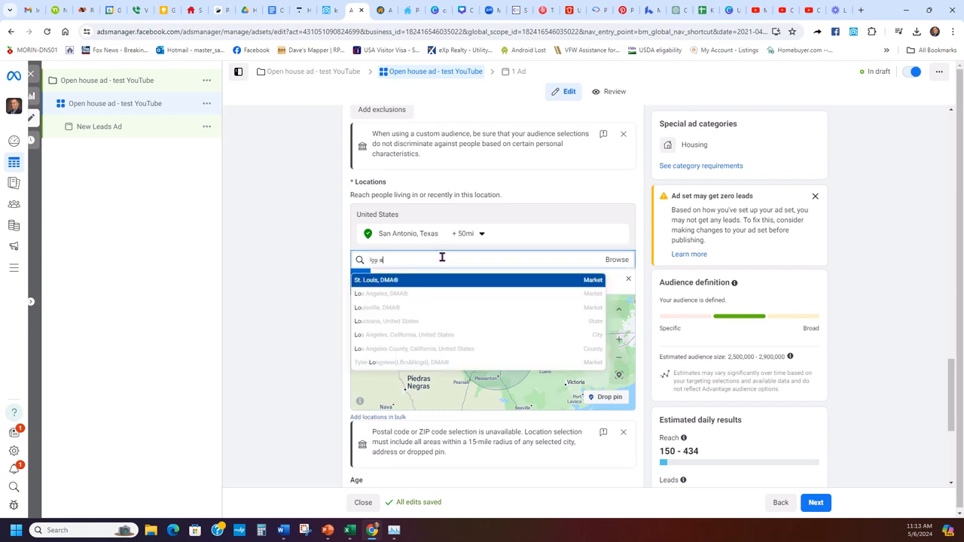
text(ngel)
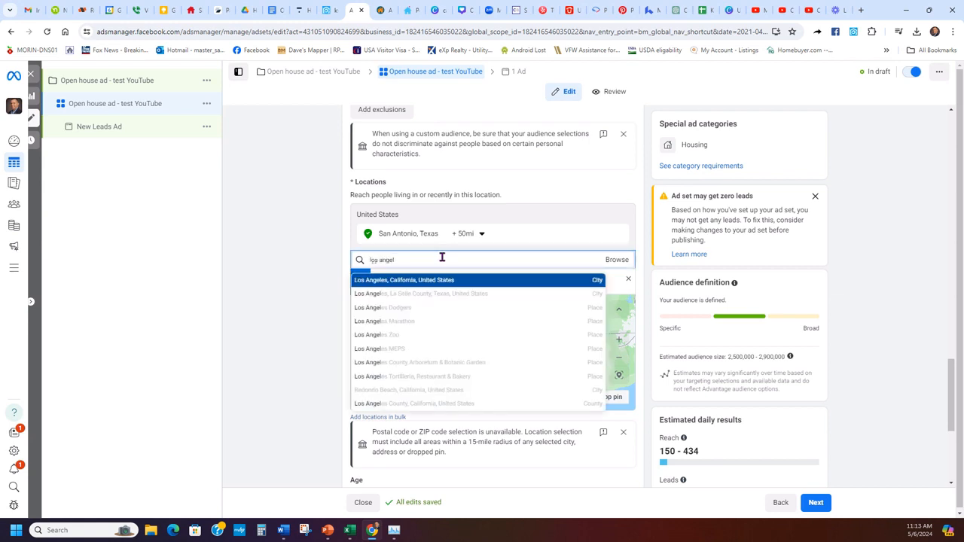
click(426, 279)
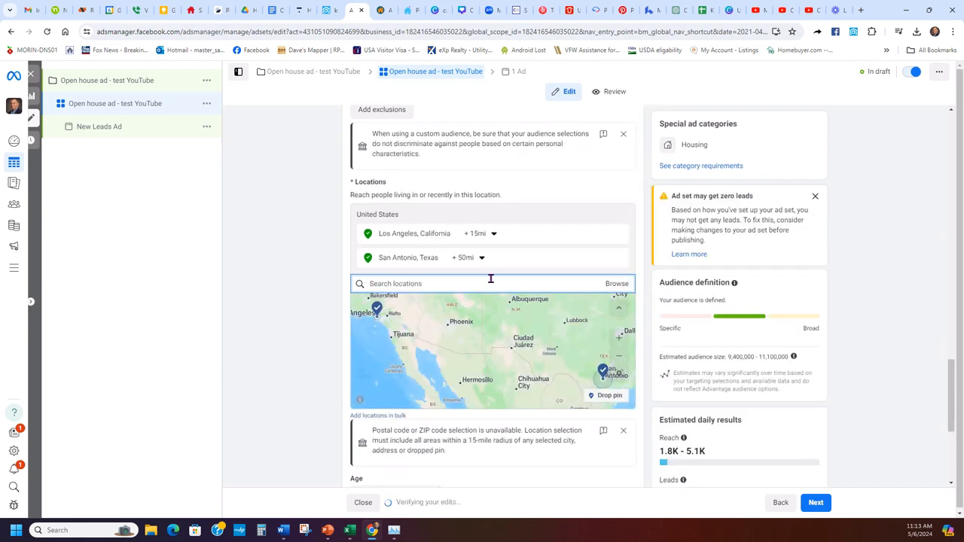
scroll(793, 310, down, 3)
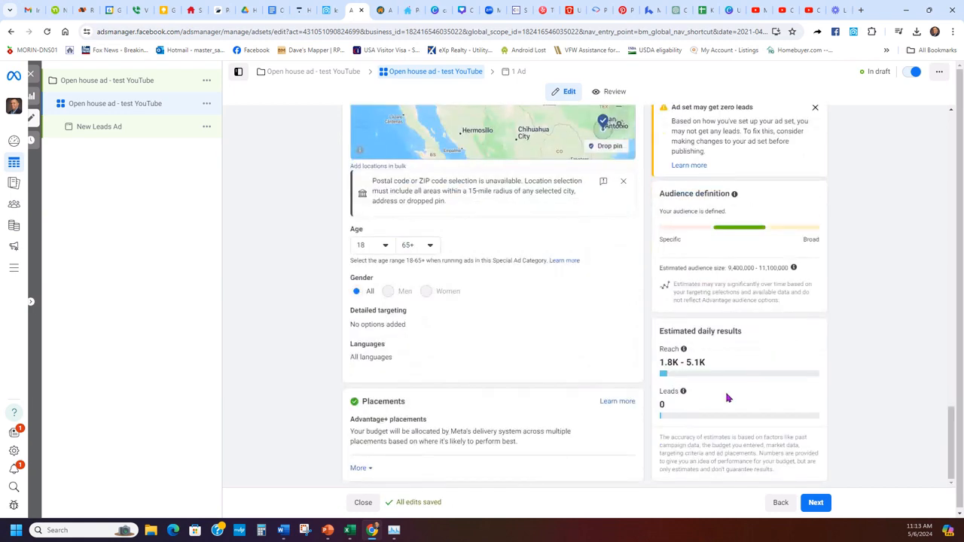
scroll(727, 393, up, 3)
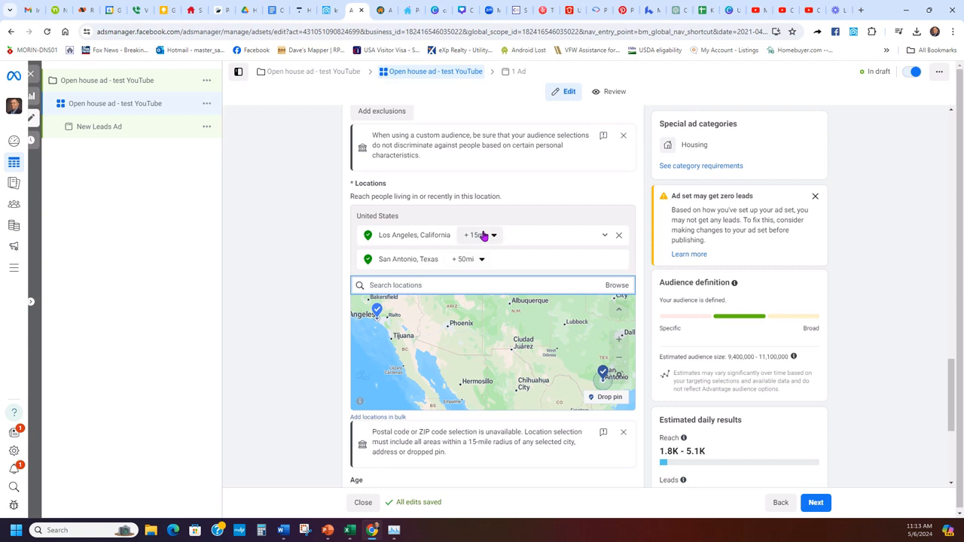
click(486, 236)
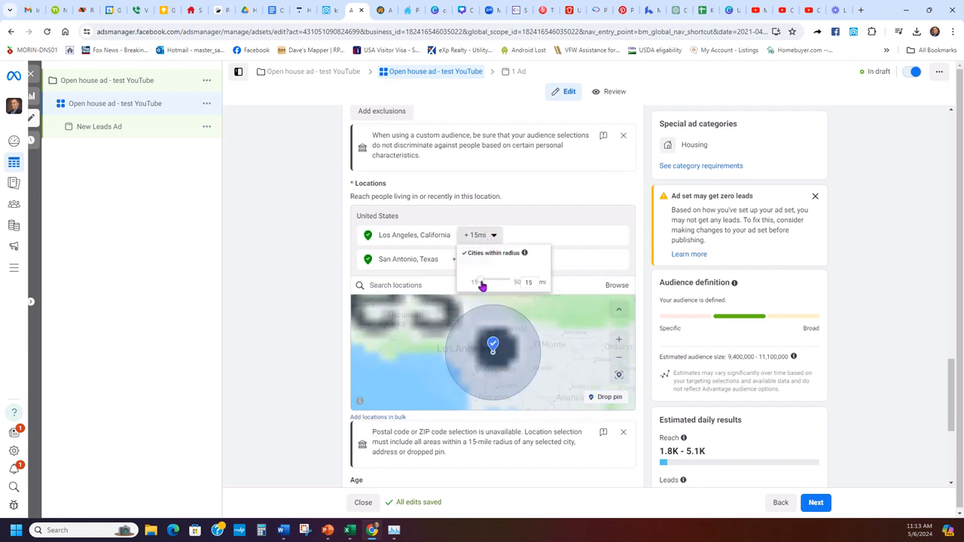
drag(482, 284, 519, 281)
click(493, 238)
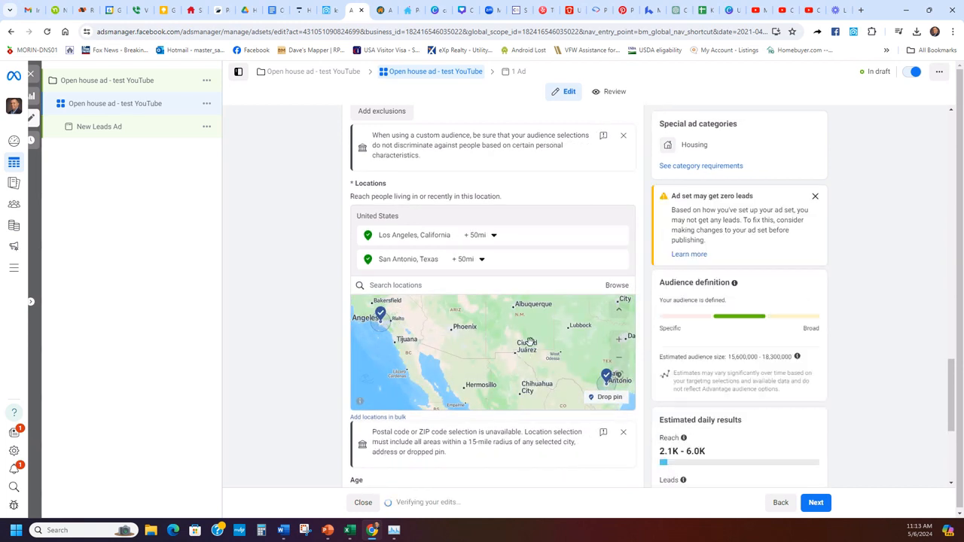
- Search for Chicago and add Chicago, Illinois as a targeted location
click(487, 285)
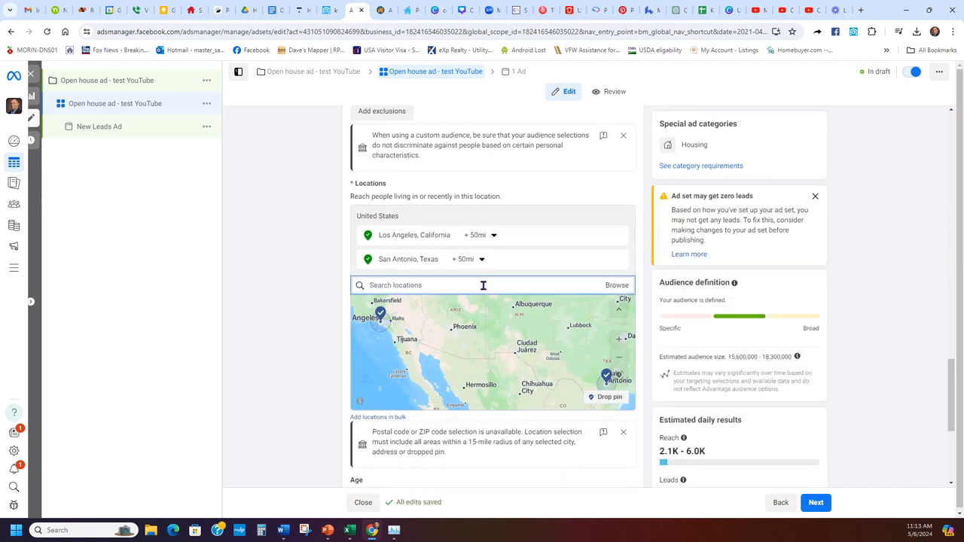
text(chica)
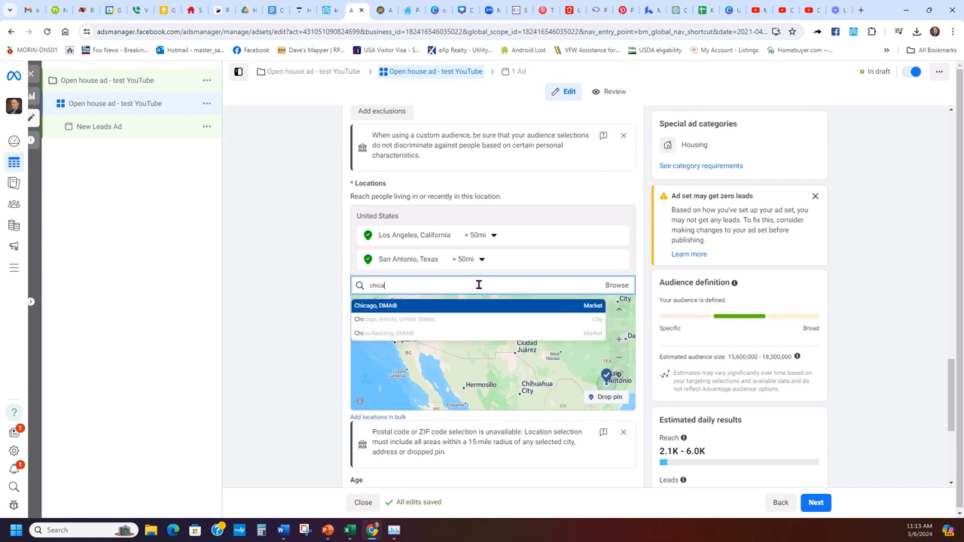
text(go)
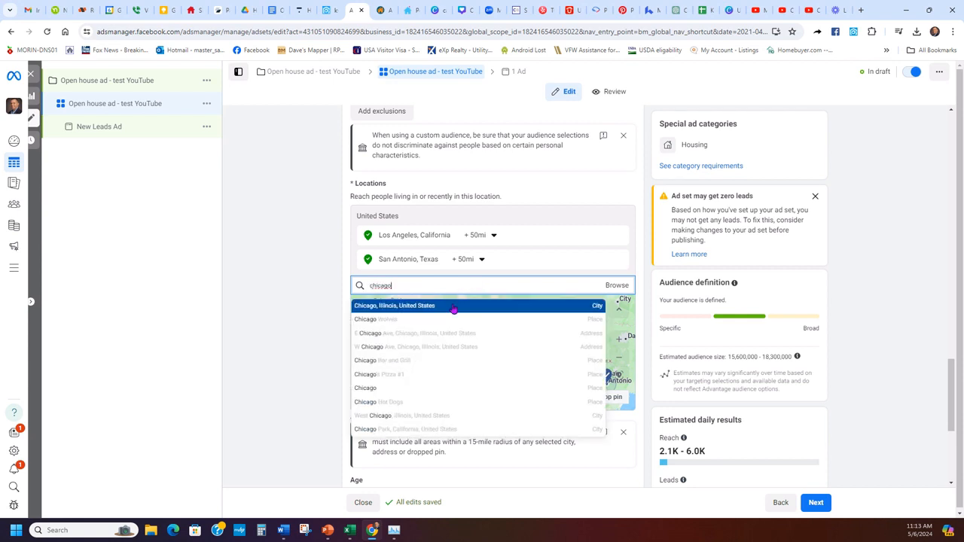
click(451, 306)
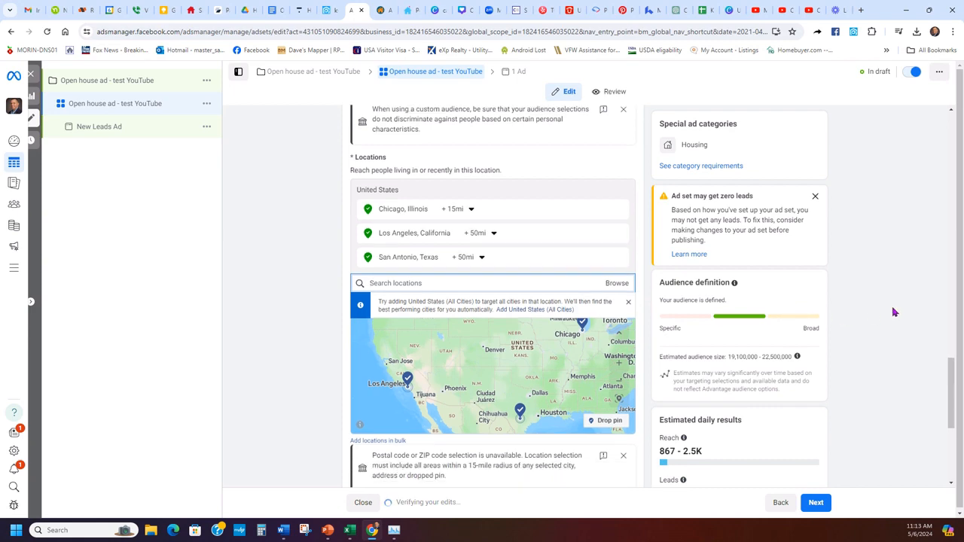
scroll(892, 311, down, 3)
scroll(892, 311, up, 5)
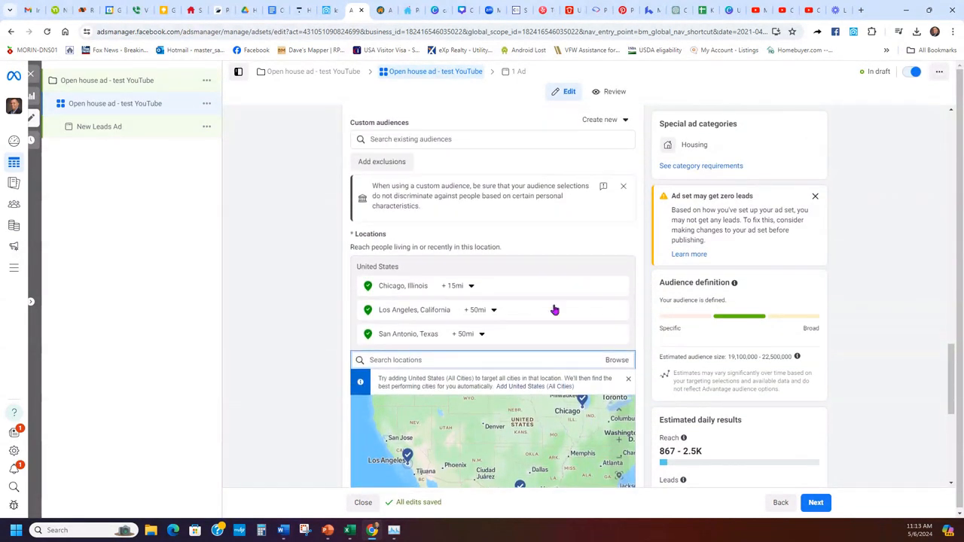
- Widen the Chicago, Illinois radius to 50 miles
click(469, 286)
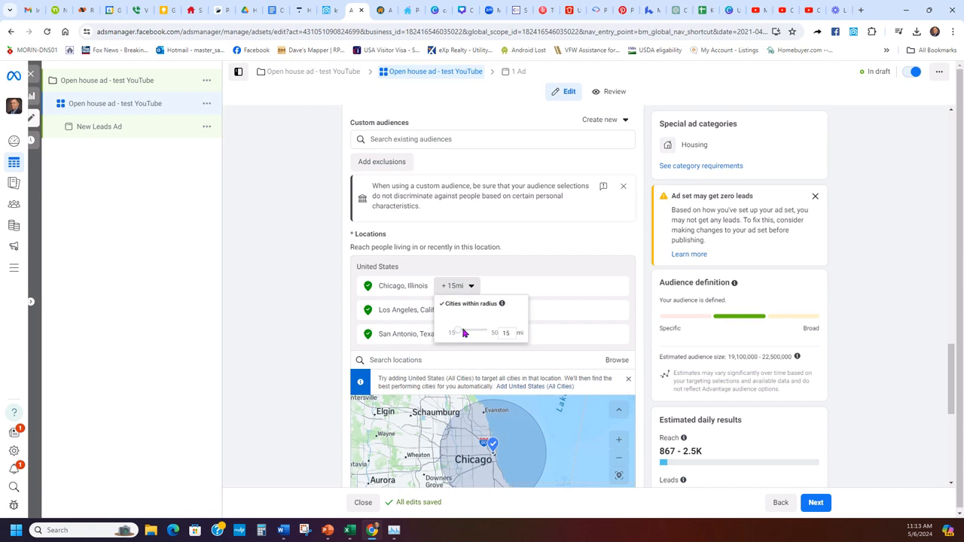
drag(463, 332, 466, 333)
click(468, 287)
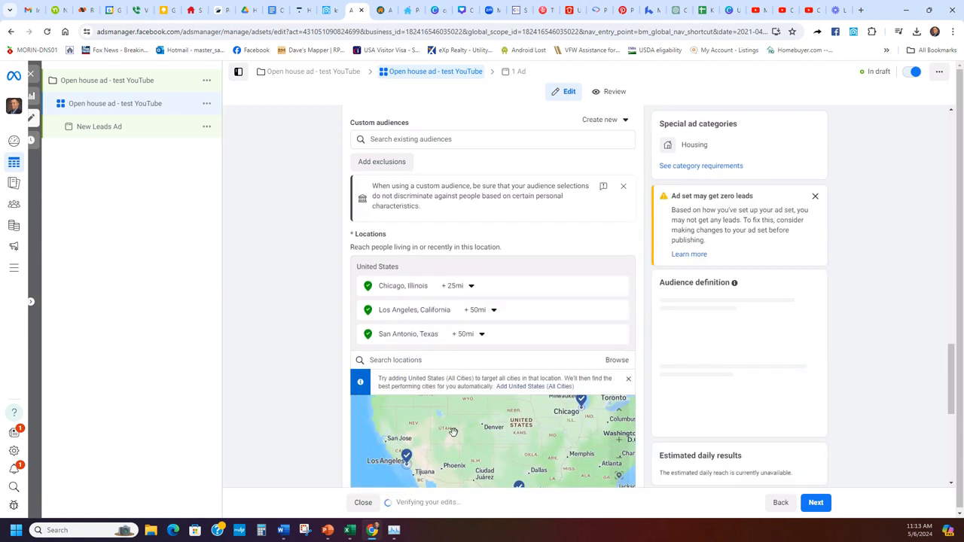
click(468, 287)
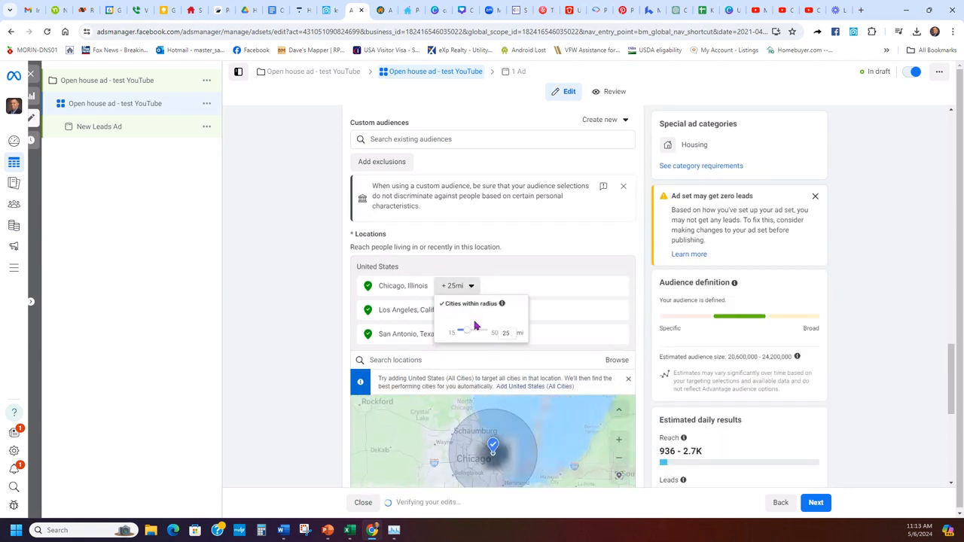
drag(474, 333, 510, 333)
click(560, 343)
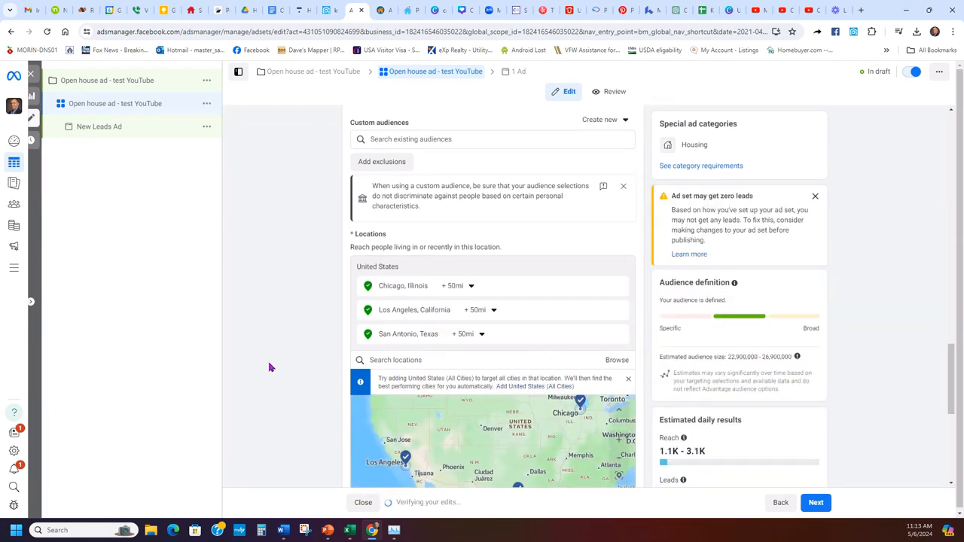
- Check the estimated daily reach and dismiss the zero-leads warning
scroll(269, 366, down, 4)
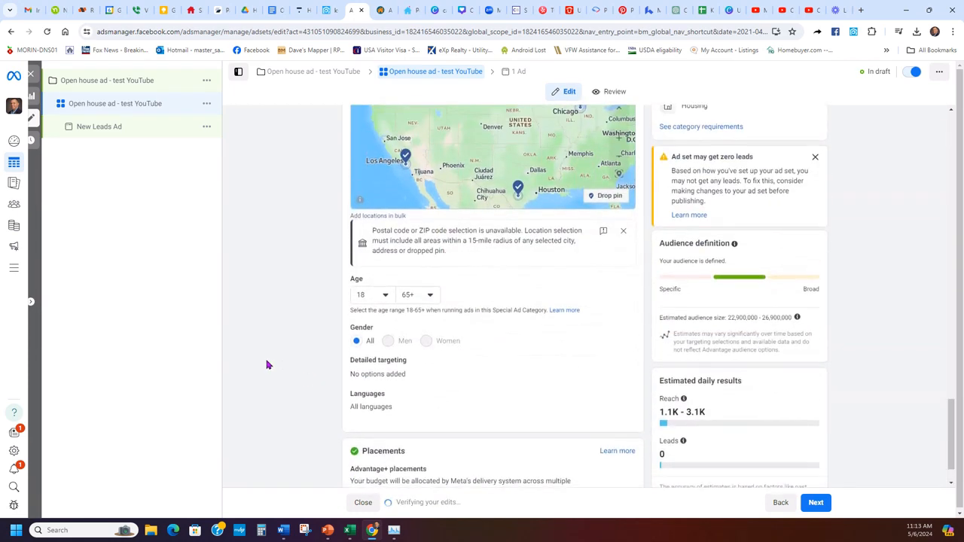
drag(718, 413, 658, 412)
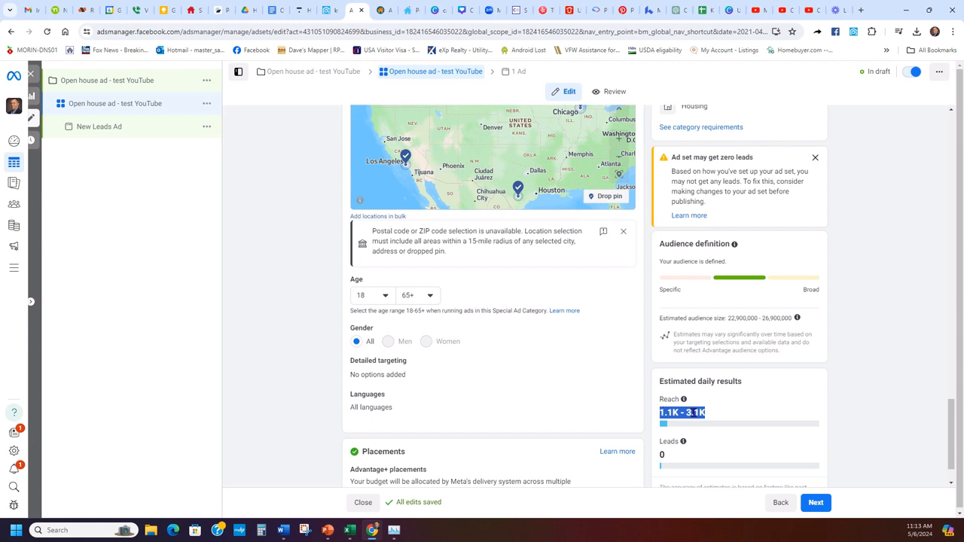
click(714, 404)
scroll(795, 389, up, 2)
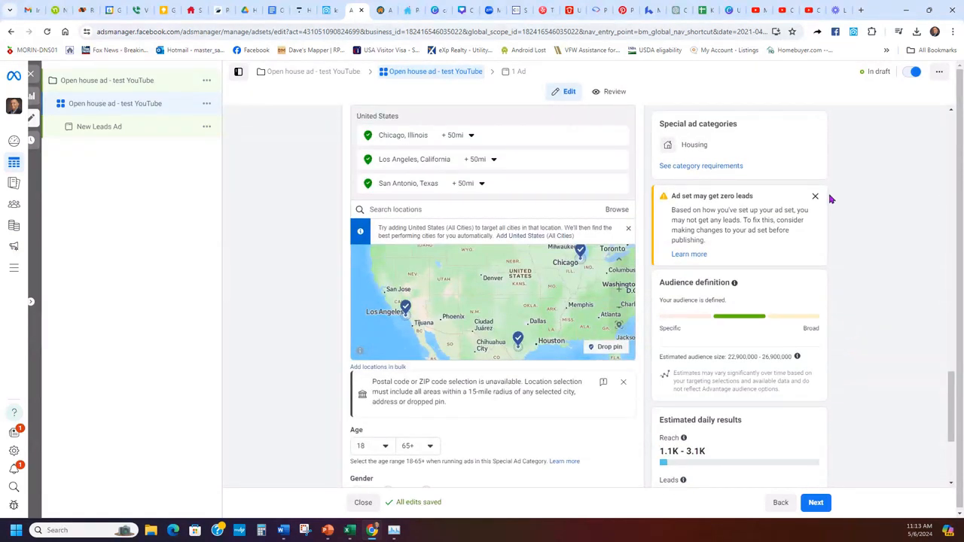
click(814, 196)
scroll(839, 294, down, 3)
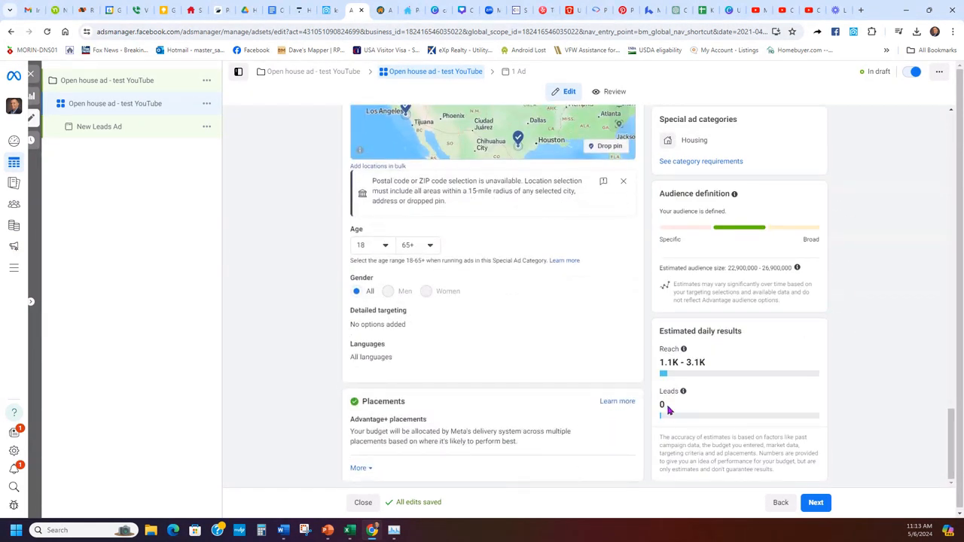
scroll(882, 337, up, 3)
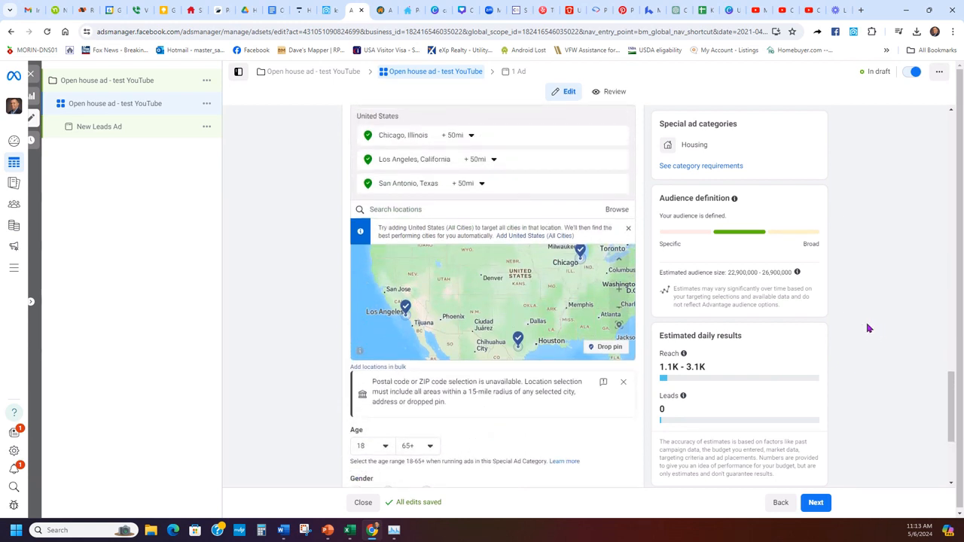
scroll(868, 328, down, 1)
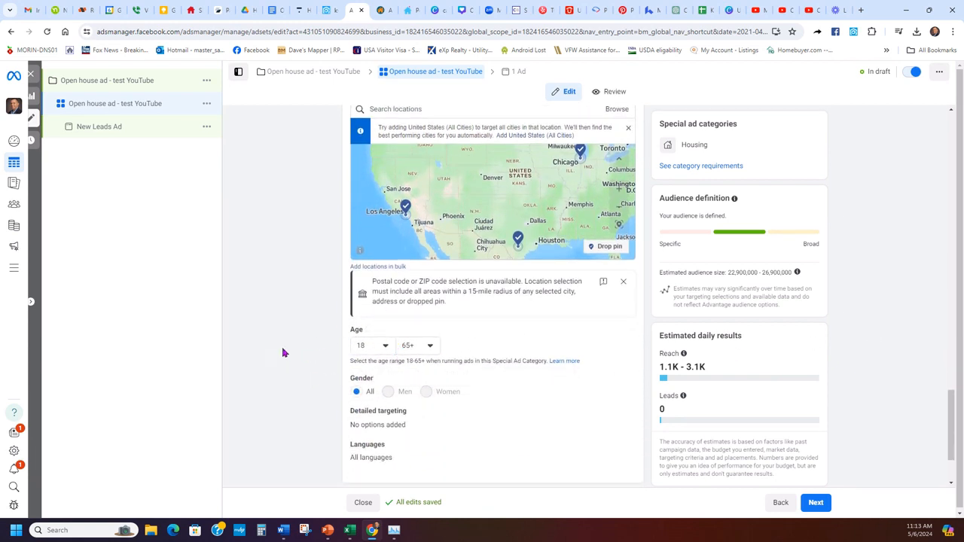
scroll(293, 344, down, 1)
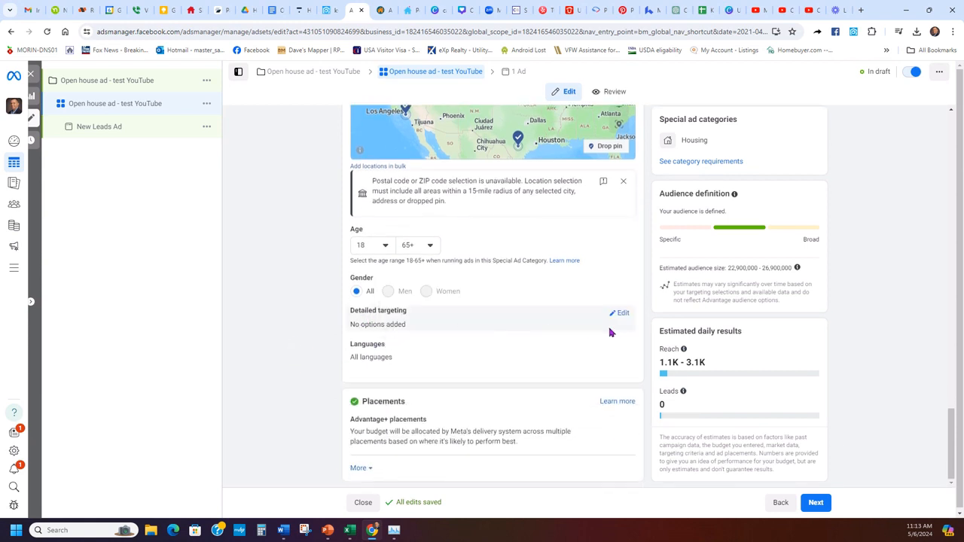
- Add the Zillow (real estate) interest to detailed targeting
click(622, 314)
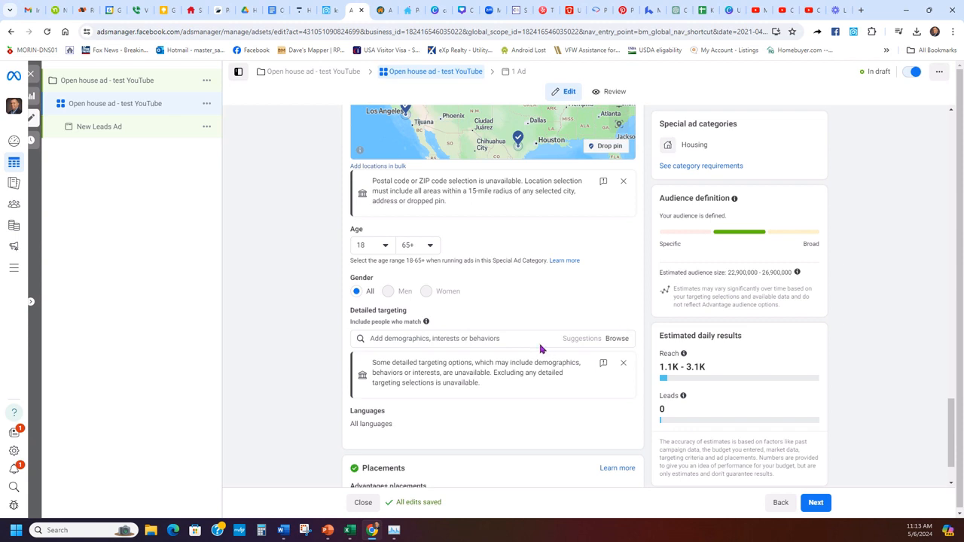
click(476, 338)
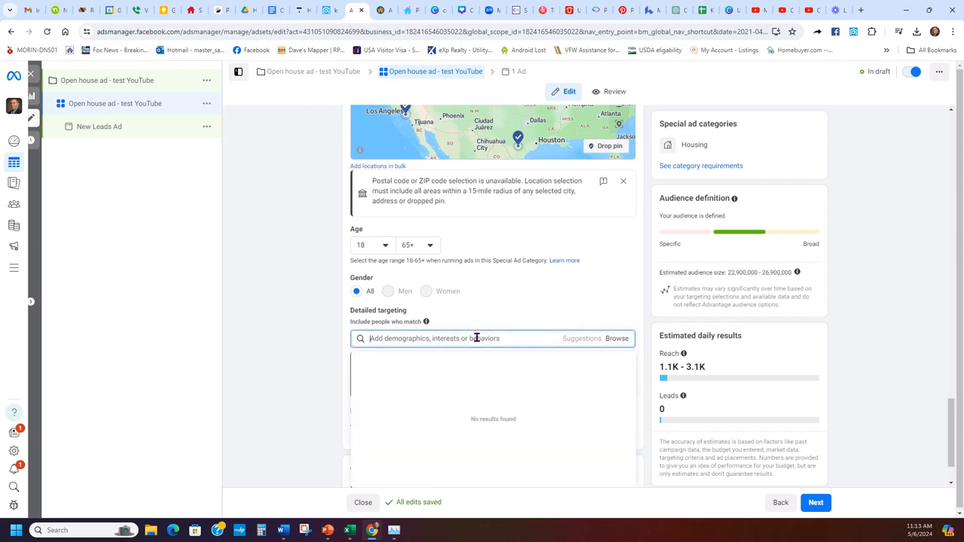
text(a)
text(illo)
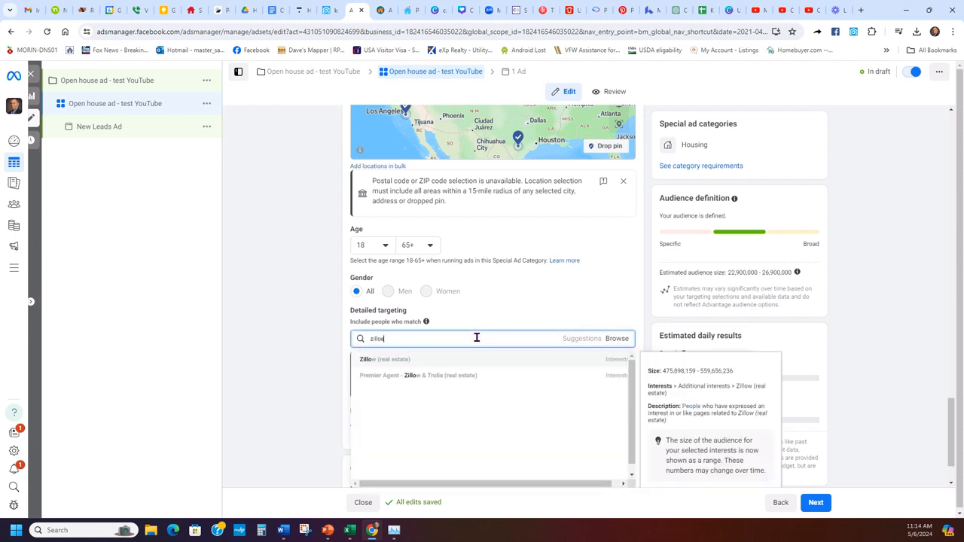
text(w)
click(389, 359)
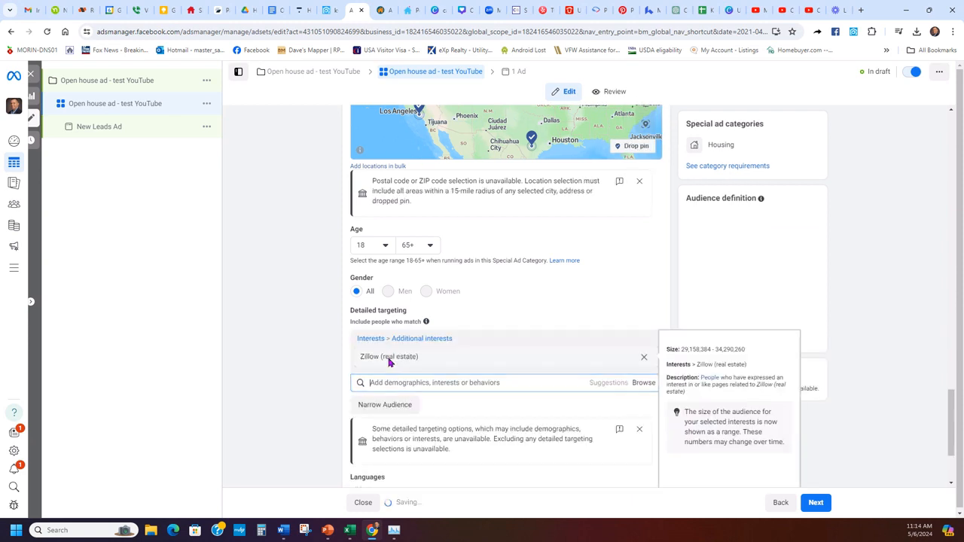
click(315, 353)
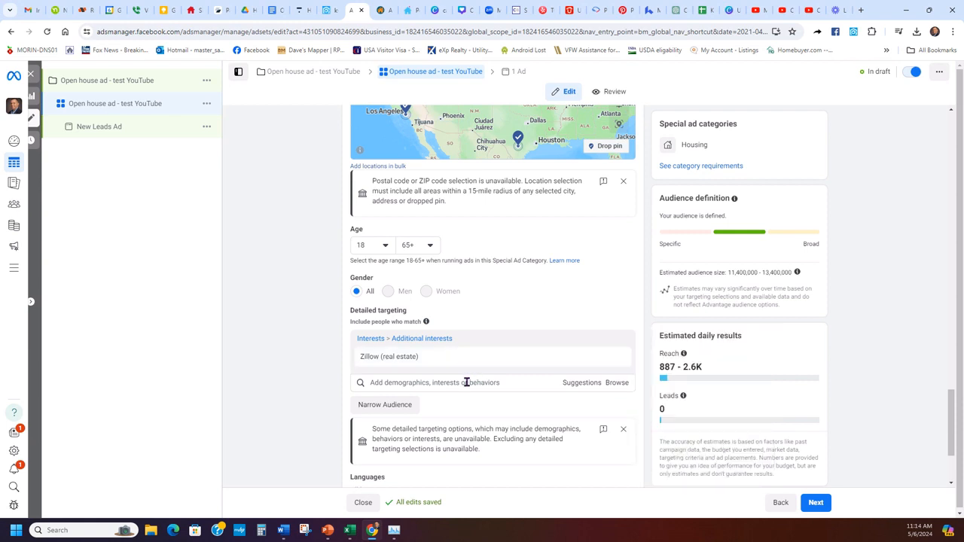
scroll(484, 376, up, 1)
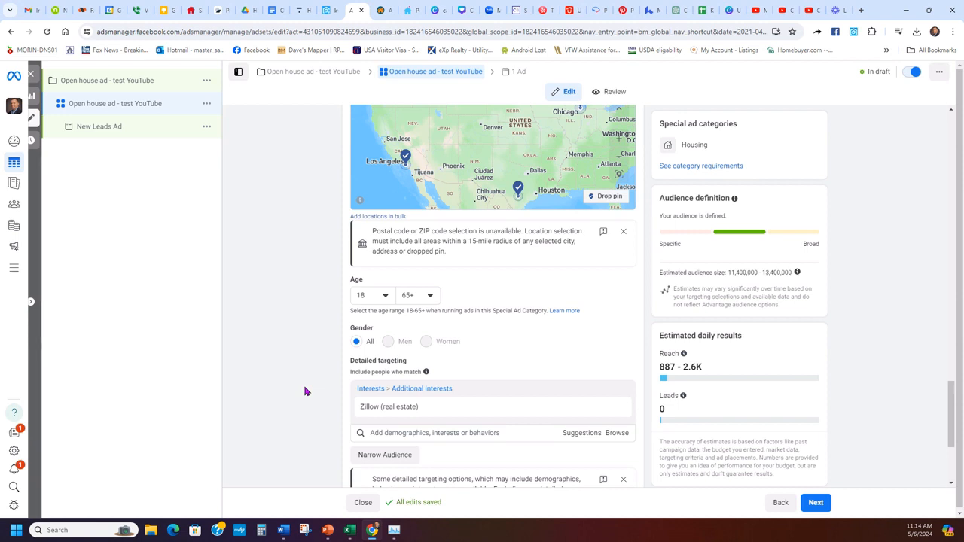
- Add the Trulia (real estate) interest
click(436, 433)
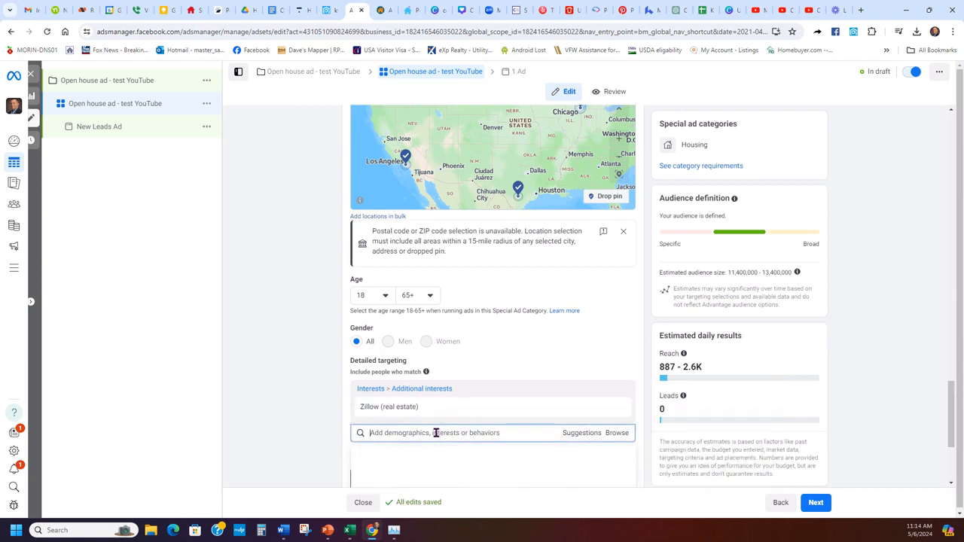
text(open h)
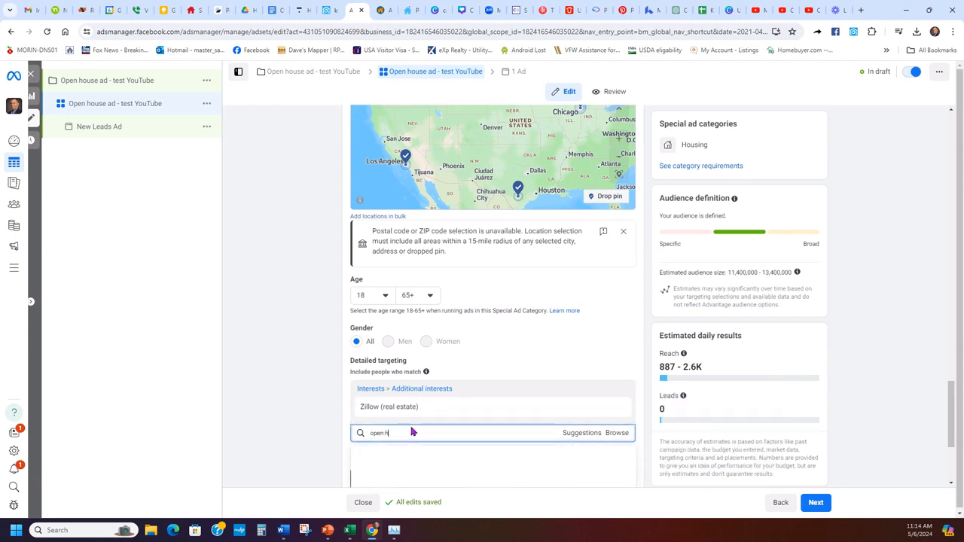
text(ouse)
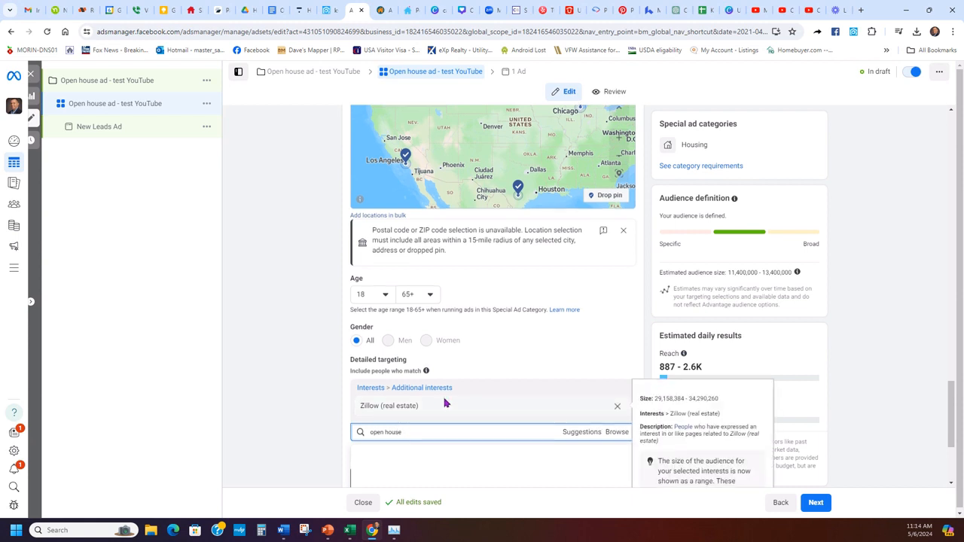
scroll(446, 399, down, 2)
key(BackSpace)
key(BackSpace)
key(BackSpace)
key(BackSpace)
key(BackSpace)
key(BackSpace)
key(BackSpace)
key(BackSpace)
key(BackSpace)
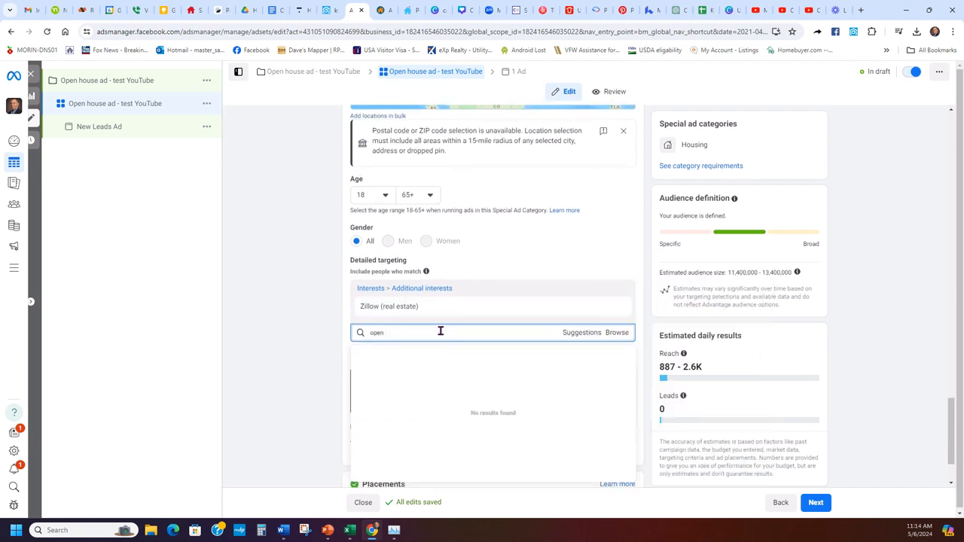
text(trulia)
click(413, 353)
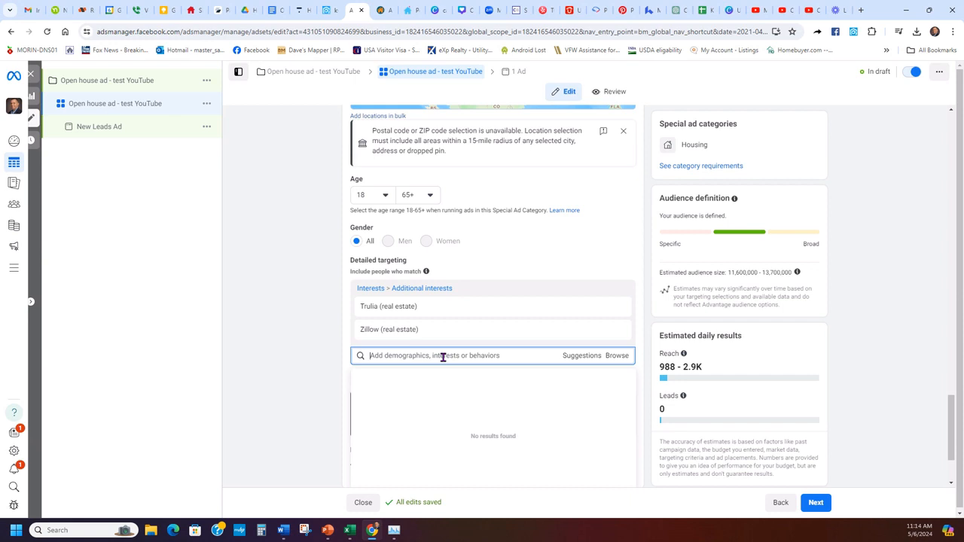
- Add Property finder (real estate) and Pre-qualification (lending), correcting the misspelled search word
text(prop)
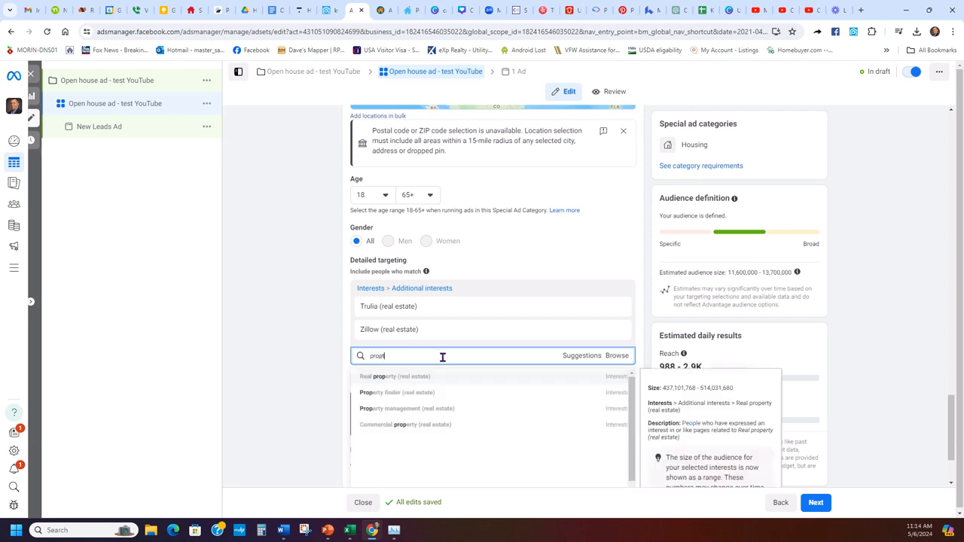
text(t)
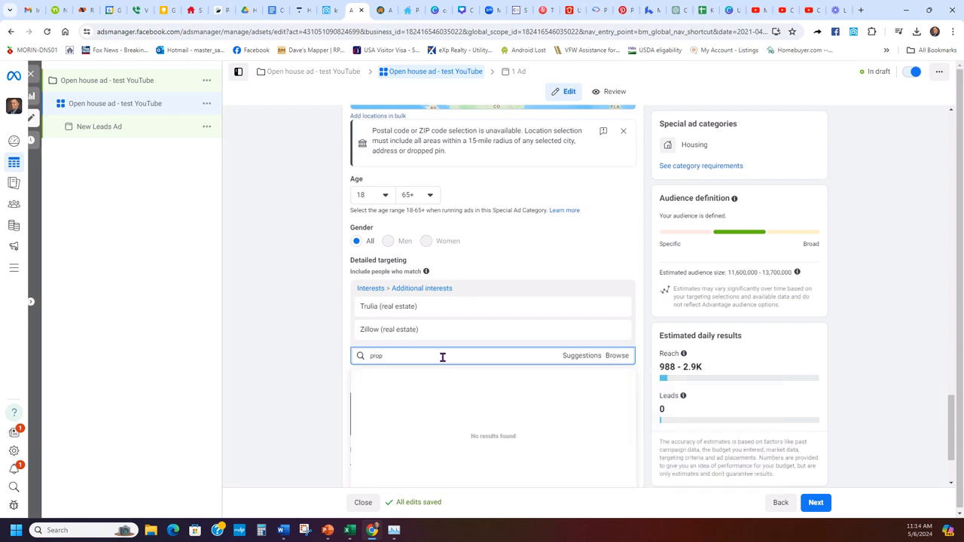
text(ert finder)
right_click(382, 356)
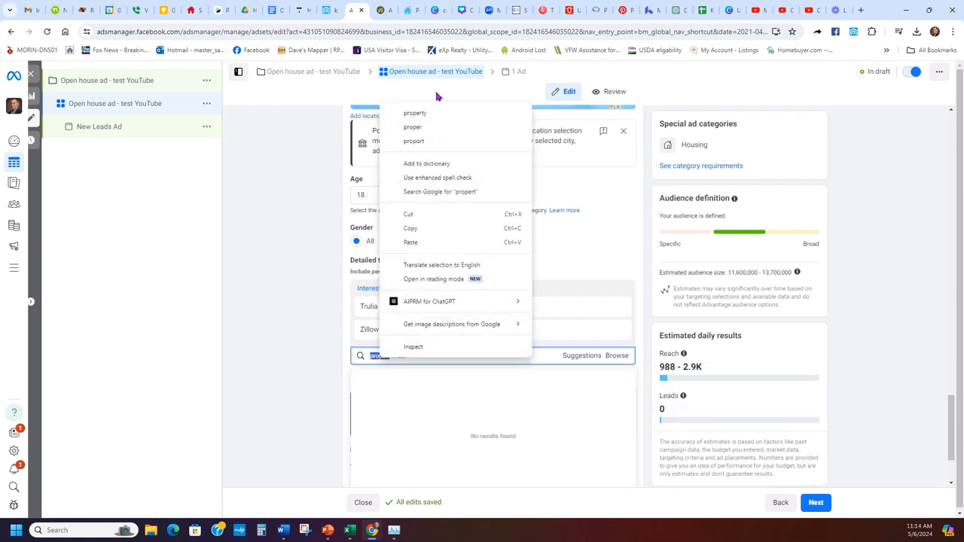
click(415, 113)
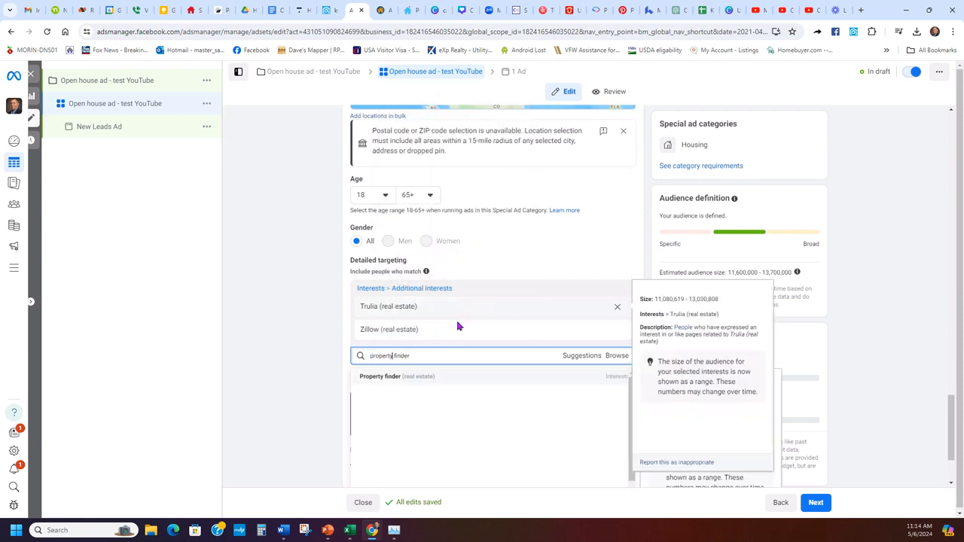
click(441, 375)
click(457, 378)
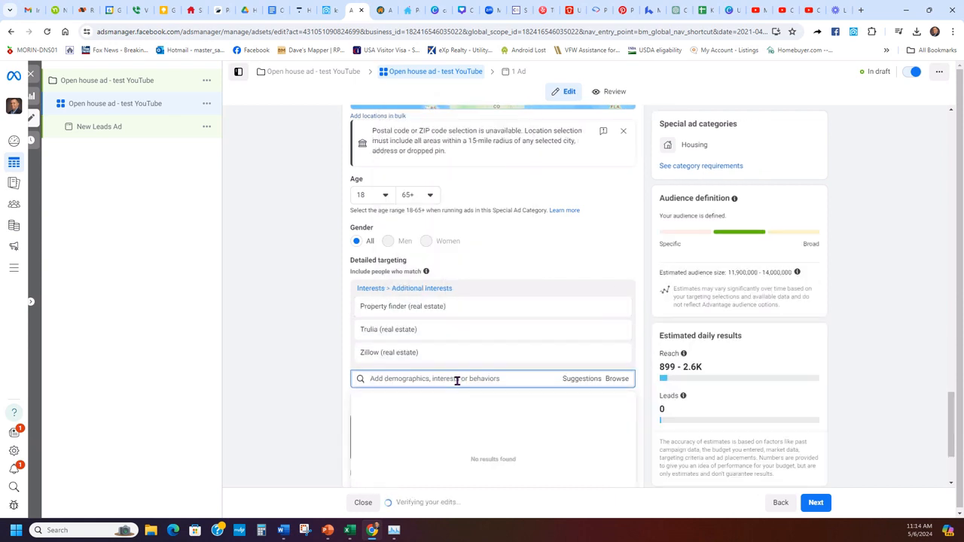
text(ire-q)
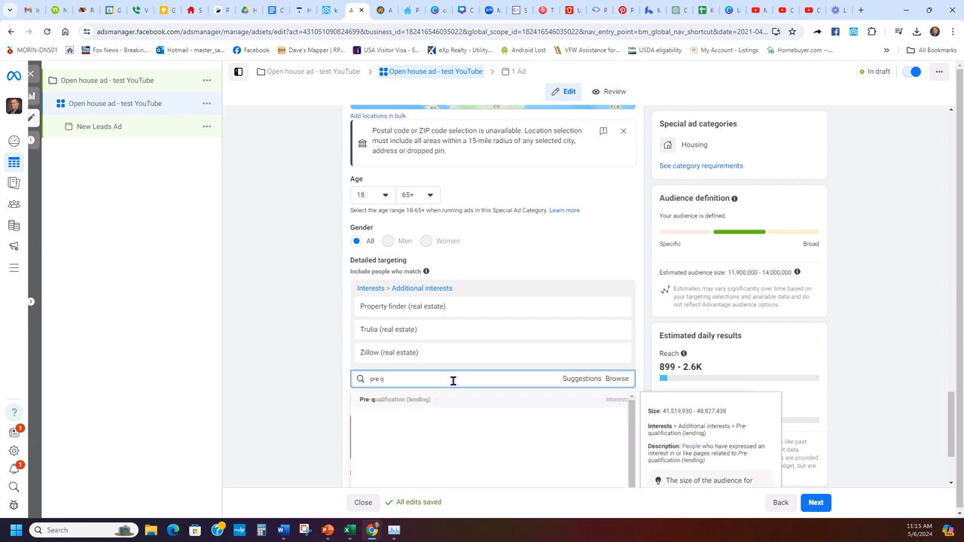
click(432, 400)
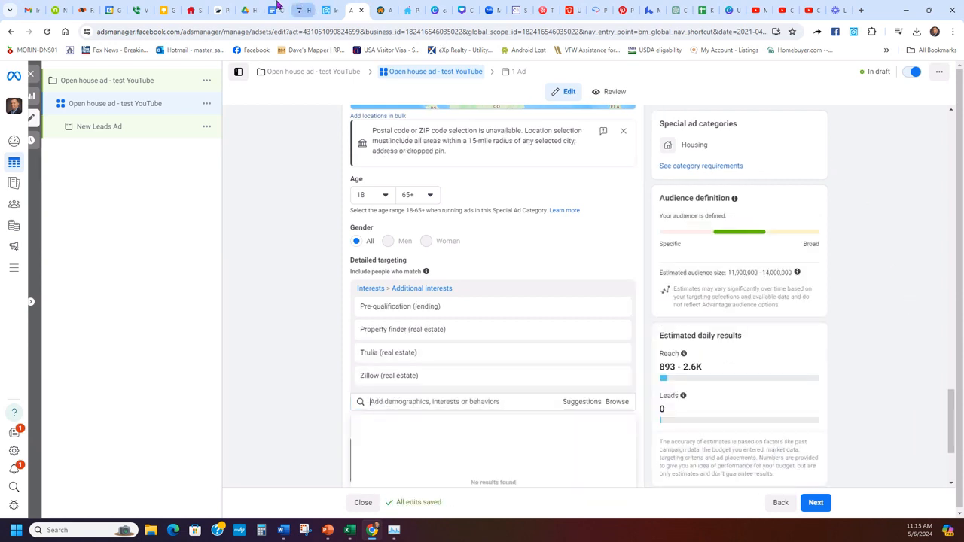
click(304, 9)
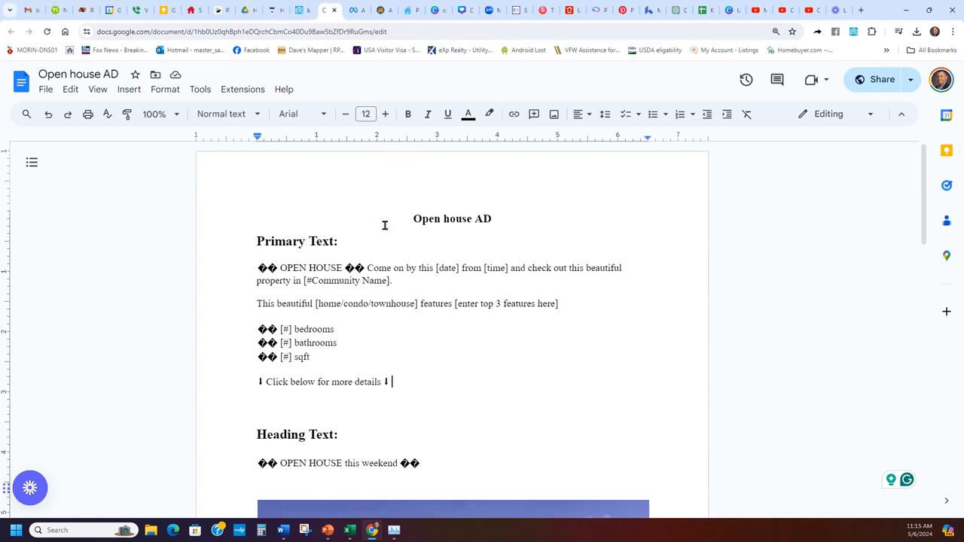
- Read through the Open house AD copy, then return to the Ads Manager targeting
scroll(531, 226, down, 9)
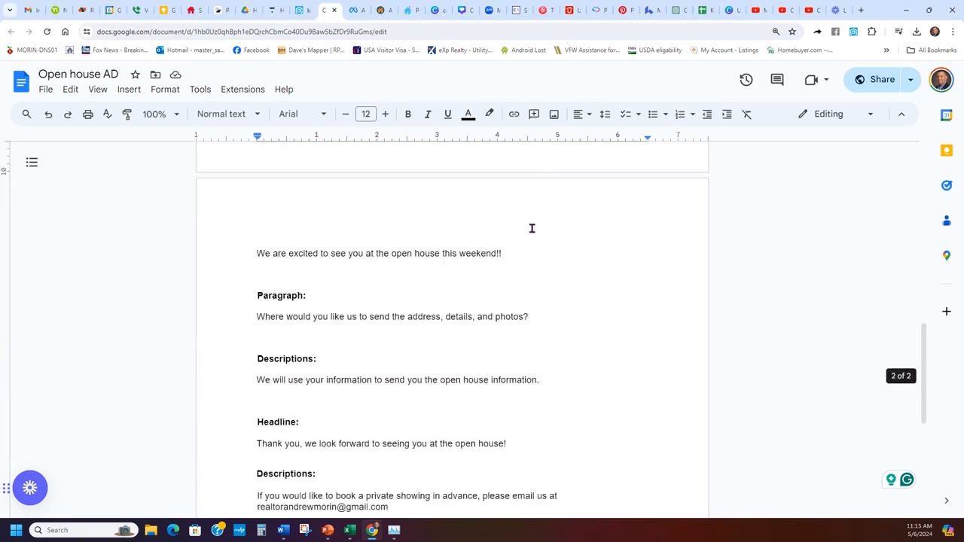
scroll(531, 229, up, 5)
scroll(531, 229, up, 4)
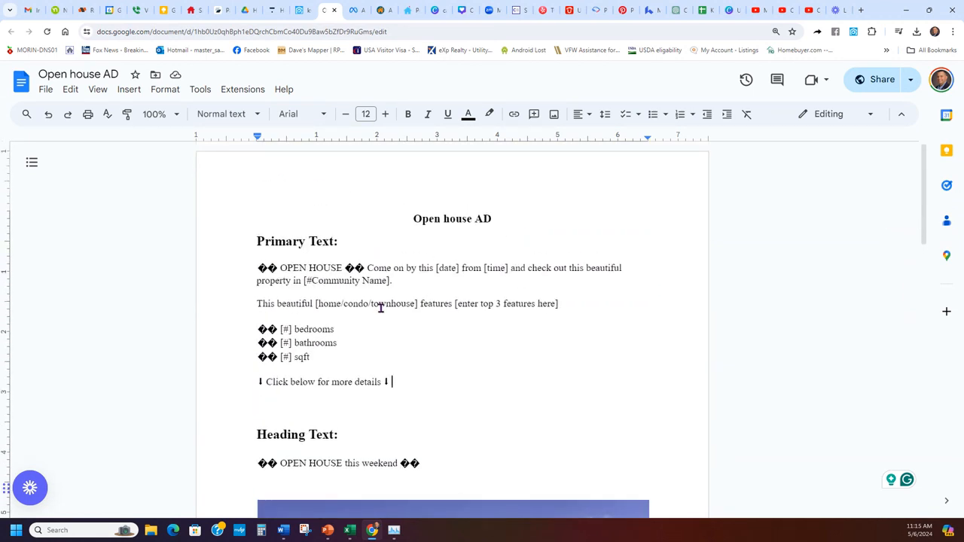
click(355, 10)
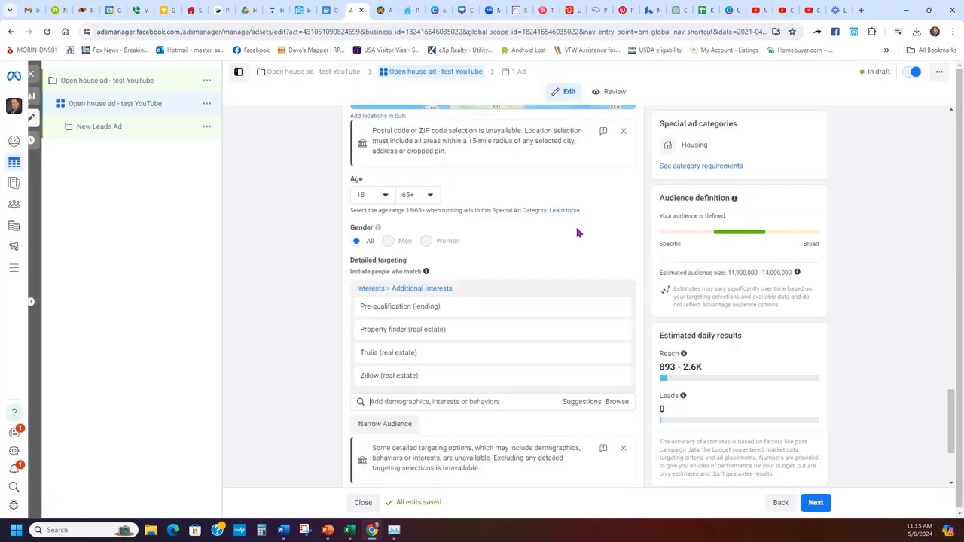
- Add First-time buyer (real estate) and House (real estate) from the suggested interests
click(576, 402)
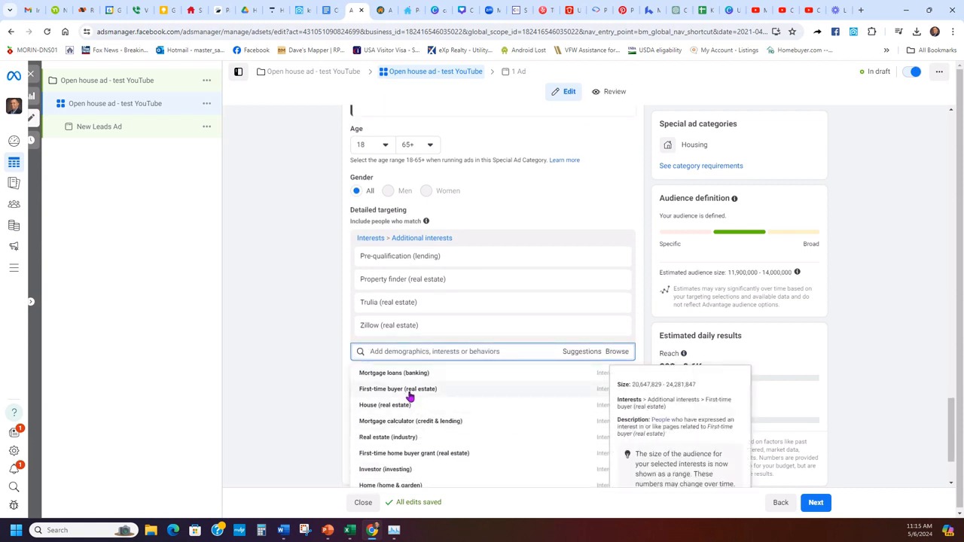
click(408, 393)
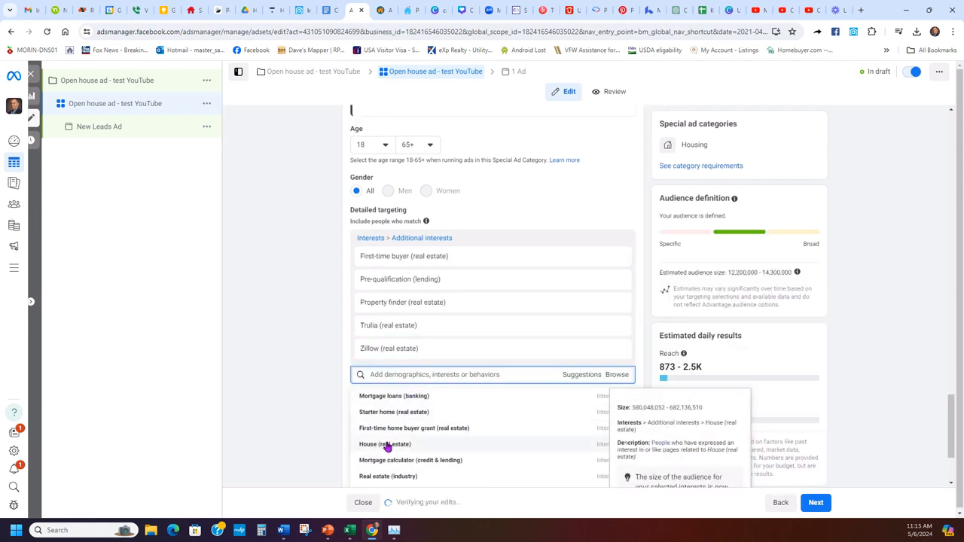
click(386, 445)
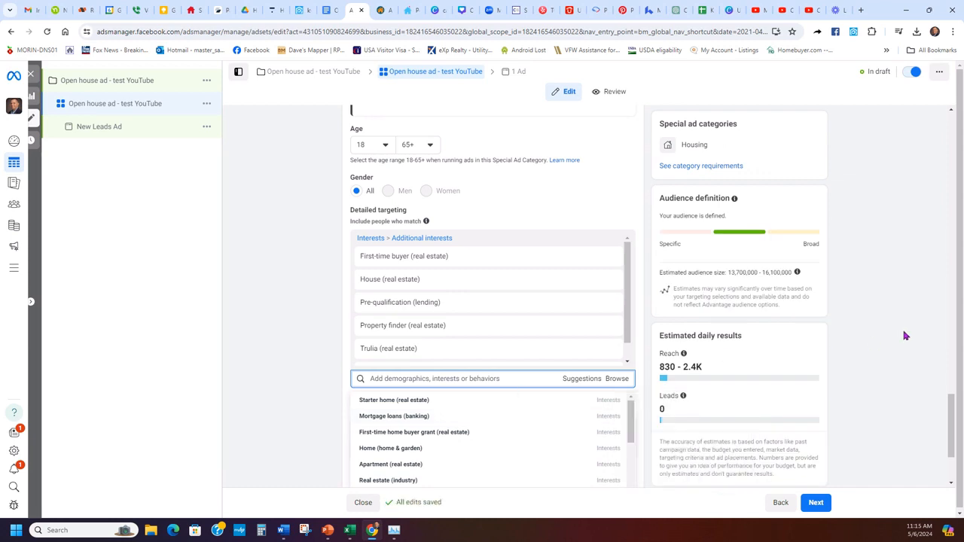
scroll(477, 439, down, 3)
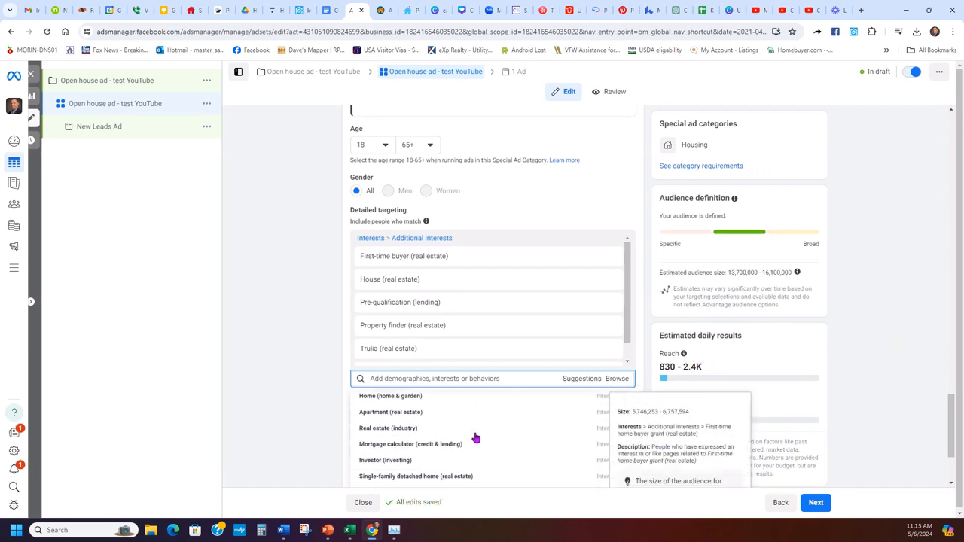
scroll(451, 445, down, 5)
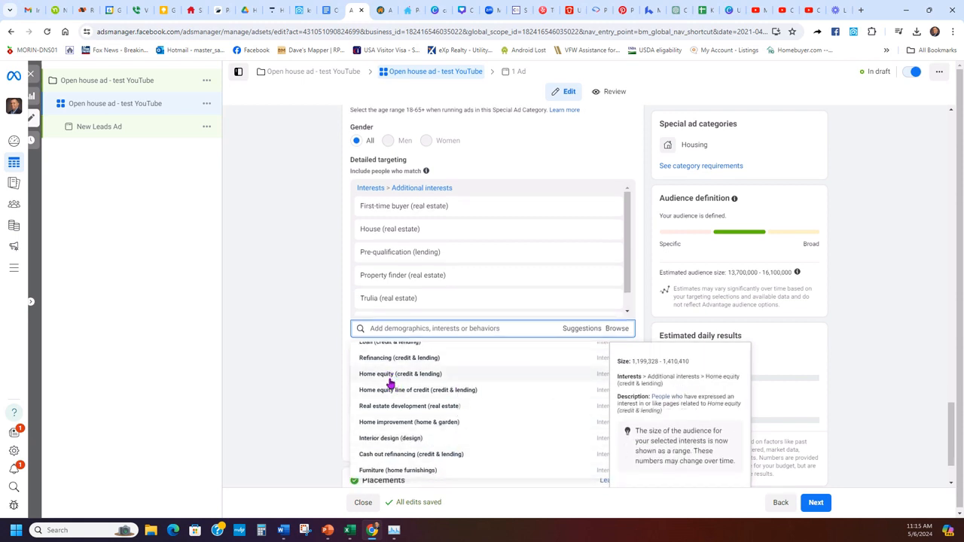
scroll(421, 452, up, 4)
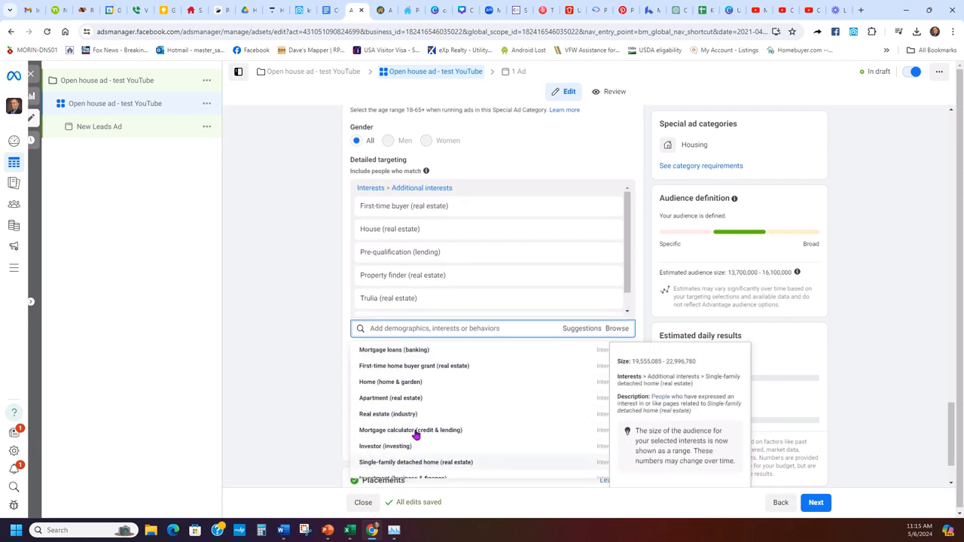
scroll(296, 395, up, 3)
scroll(301, 429, up, 1)
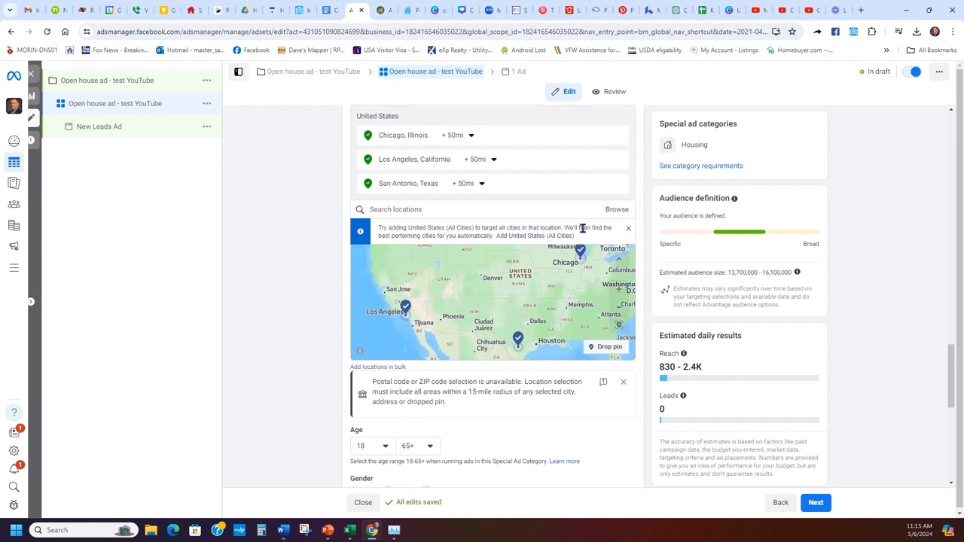
scroll(588, 234, up, 1)
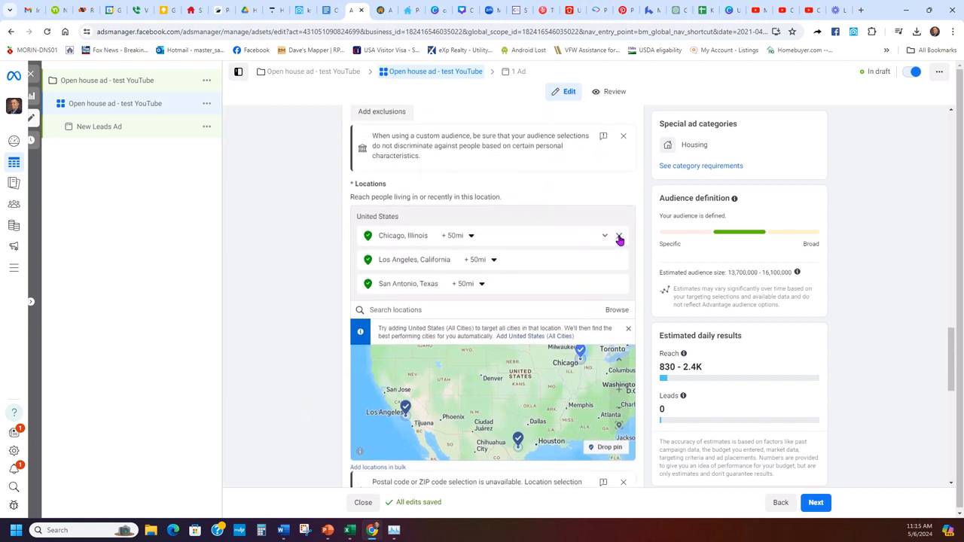
- Remove the Chicago, Los Angeles and San Antonio locations
click(619, 238)
click(619, 238)
click(619, 237)
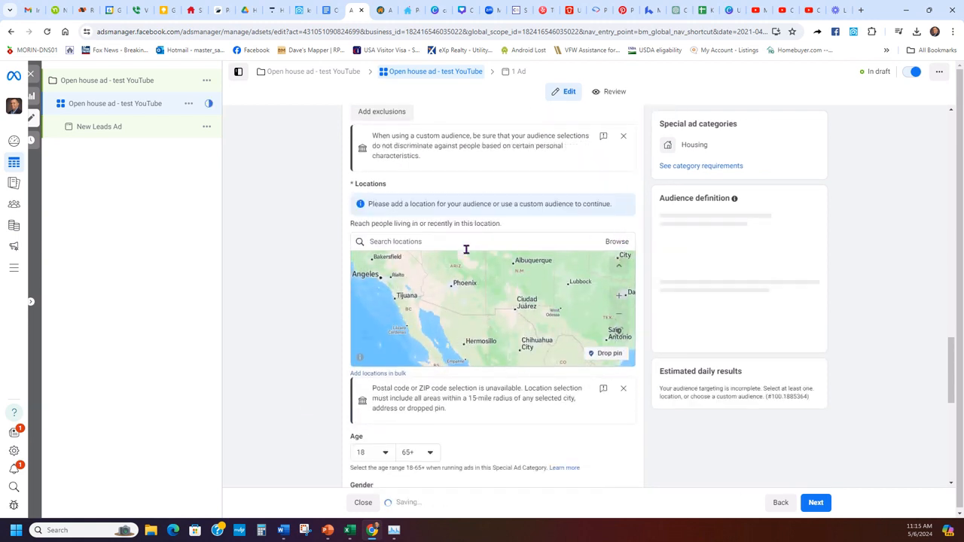
scroll(324, 334, down, 1)
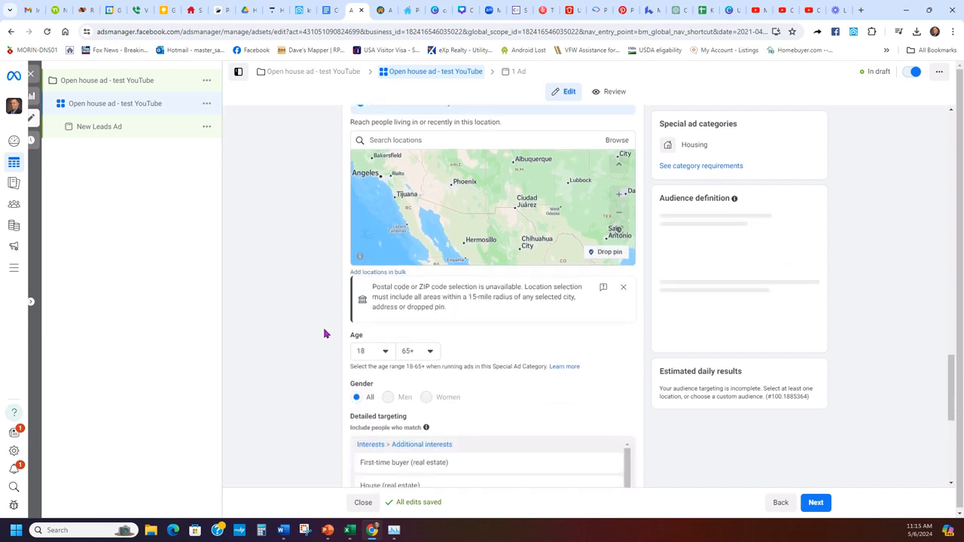
scroll(324, 333, down, 2)
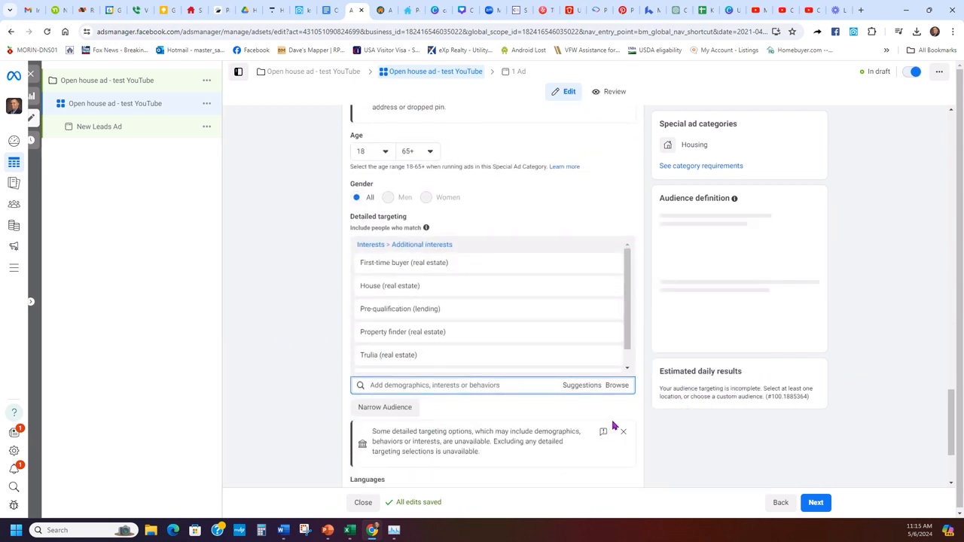
scroll(615, 424, up, 3)
- Target the whole United States and check the new daily leads estimate
click(468, 243)
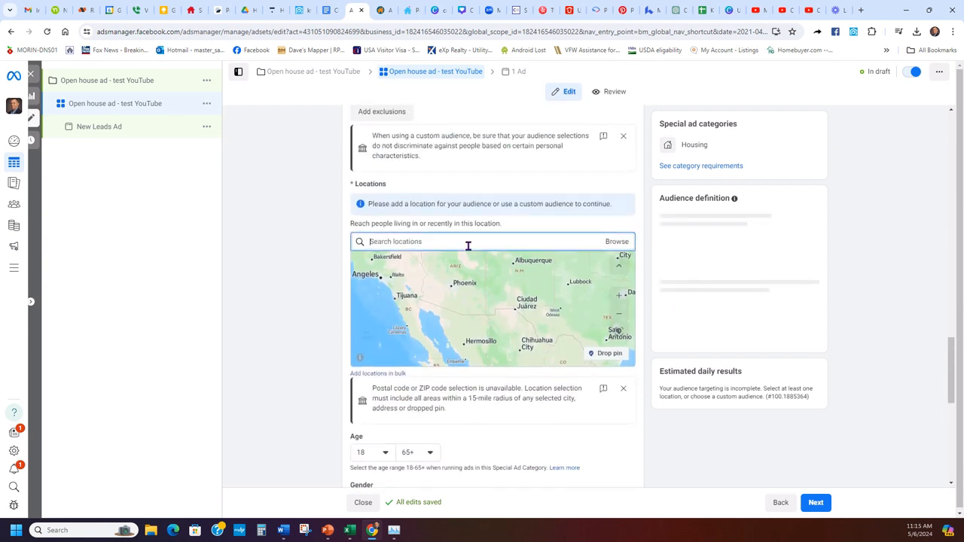
text(usa)
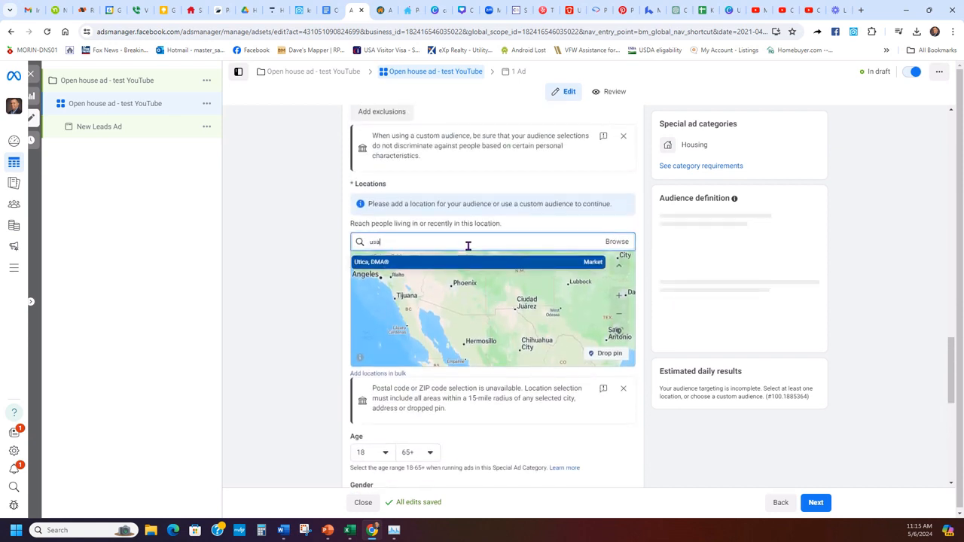
click(409, 261)
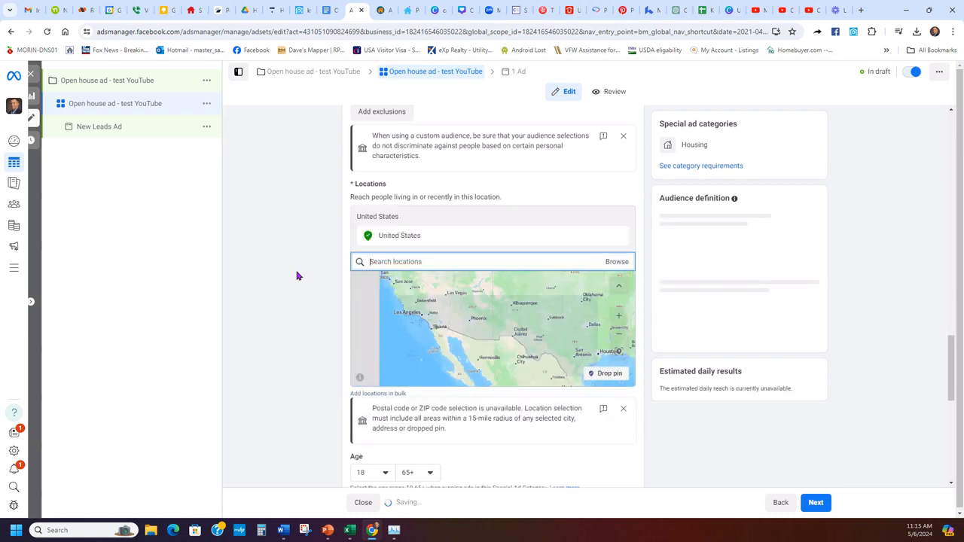
scroll(300, 307, down, 5)
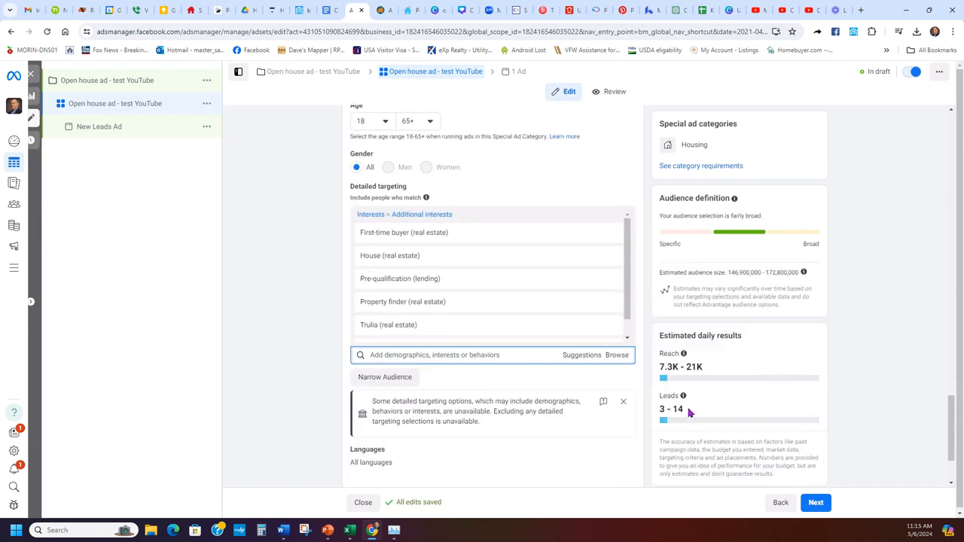
drag(688, 412, 661, 410)
click(738, 406)
scroll(839, 361, up, 5)
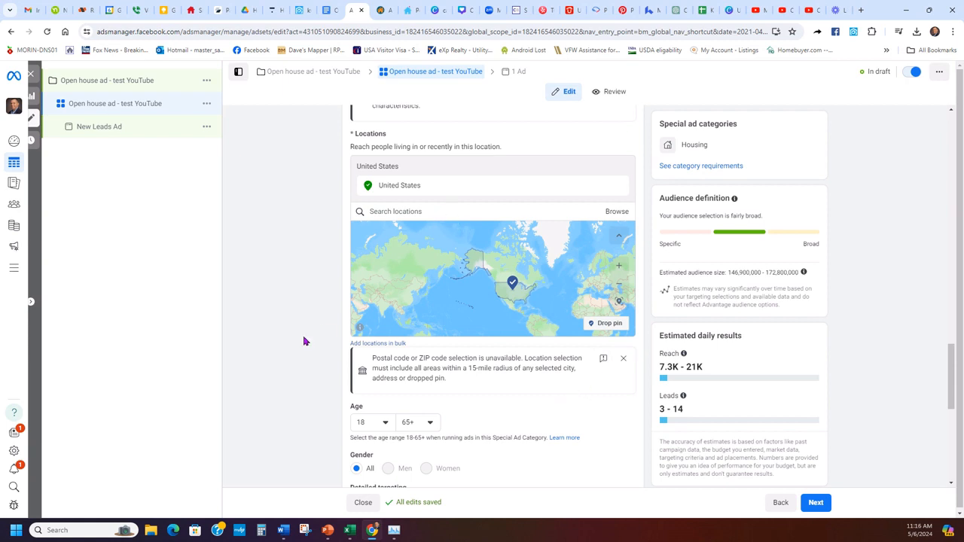
scroll(324, 337, down, 1)
scroll(325, 336, down, 3)
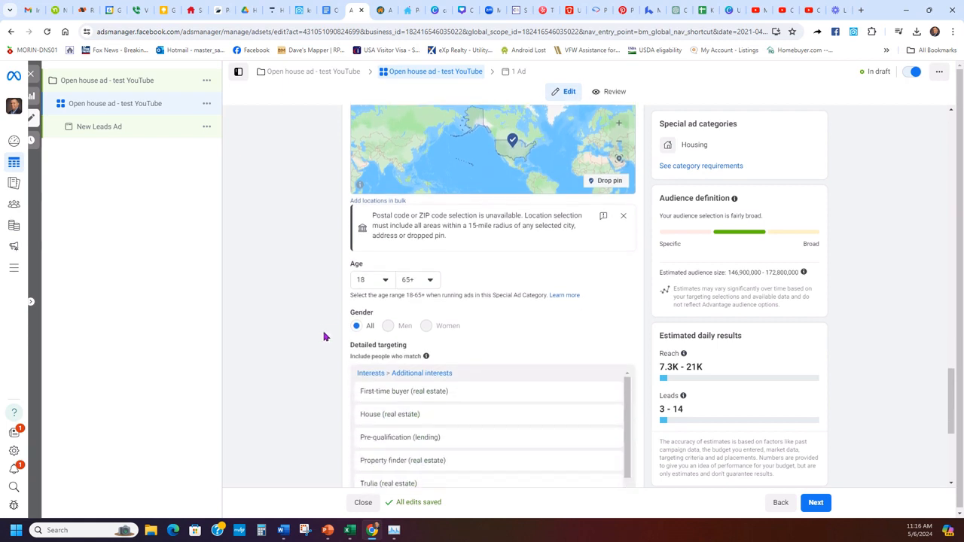
scroll(316, 344, up, 3)
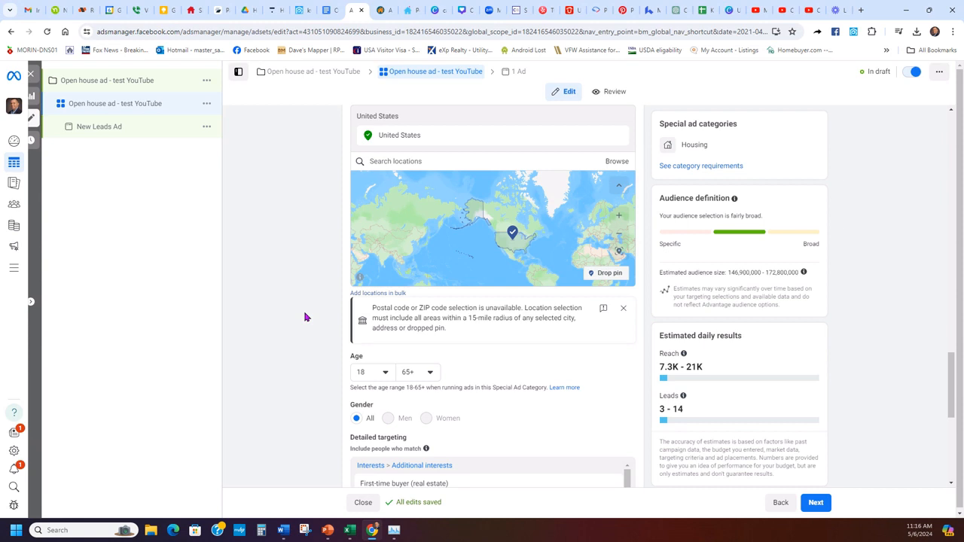
scroll(289, 338, down, 1)
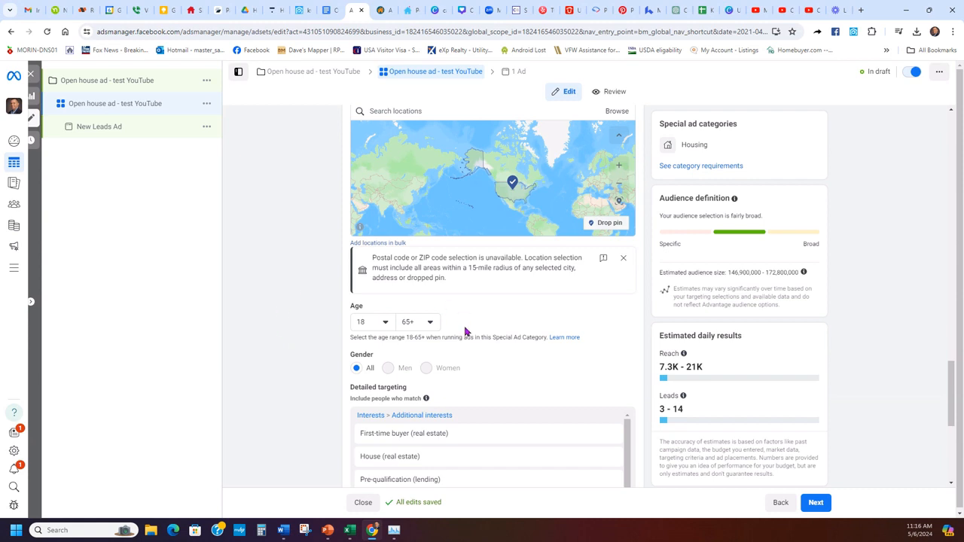
scroll(464, 331, up, 2)
scroll(314, 330, down, 5)
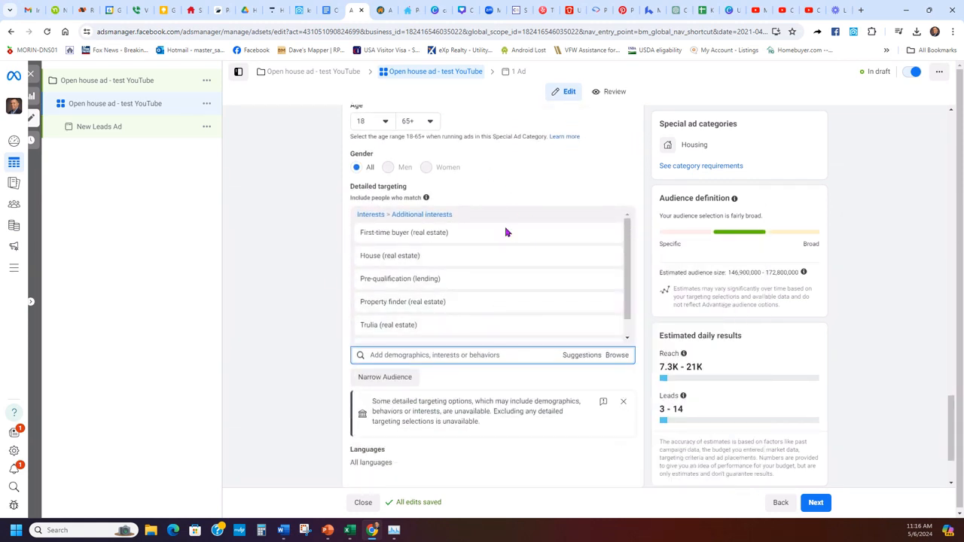
scroll(502, 385, up, 5)
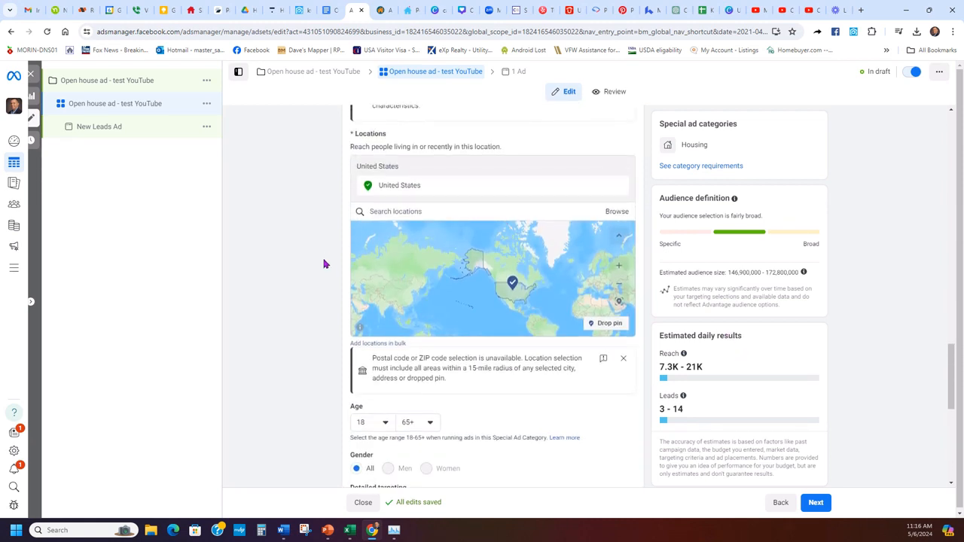
scroll(319, 271, down, 4)
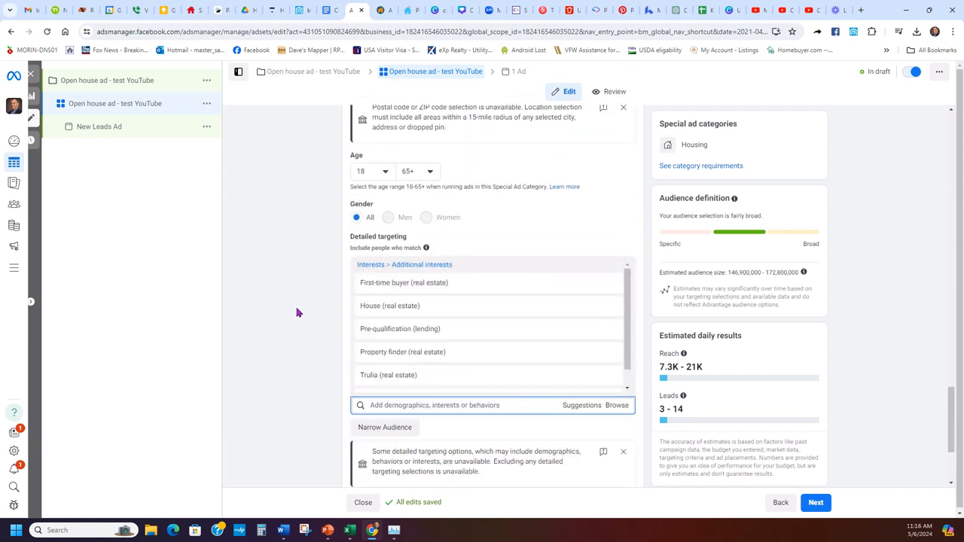
scroll(288, 312, down, 2)
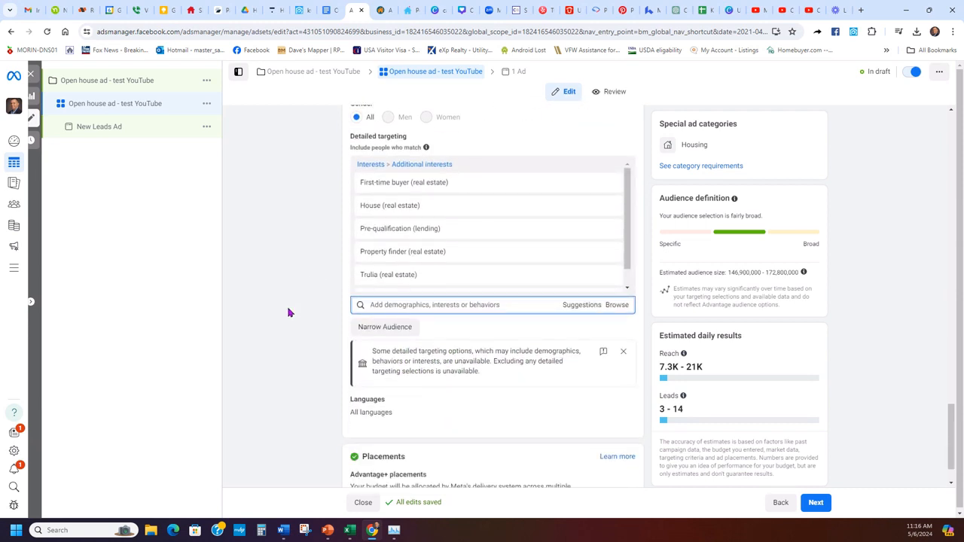
scroll(287, 312, down, 1)
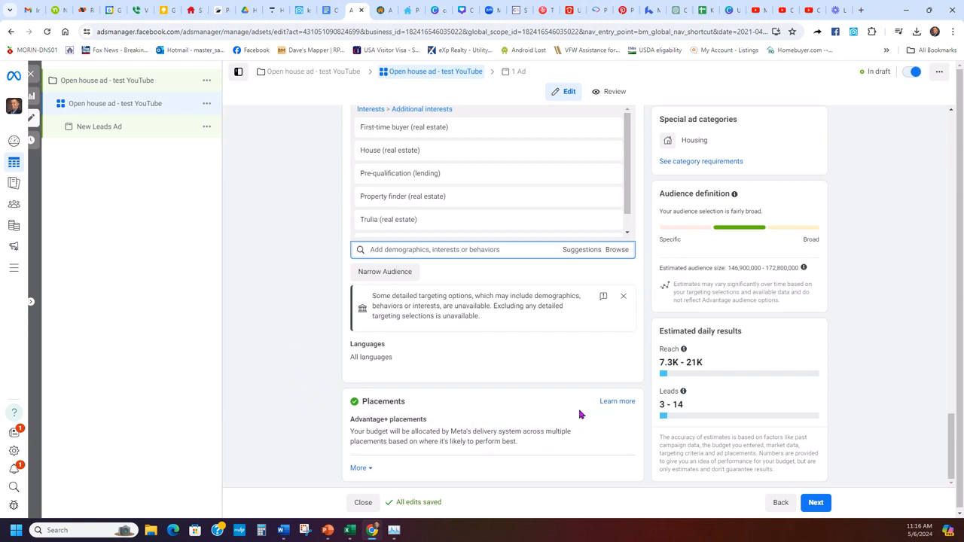
- Switch to manual placements and exclude Audience Network
click(620, 421)
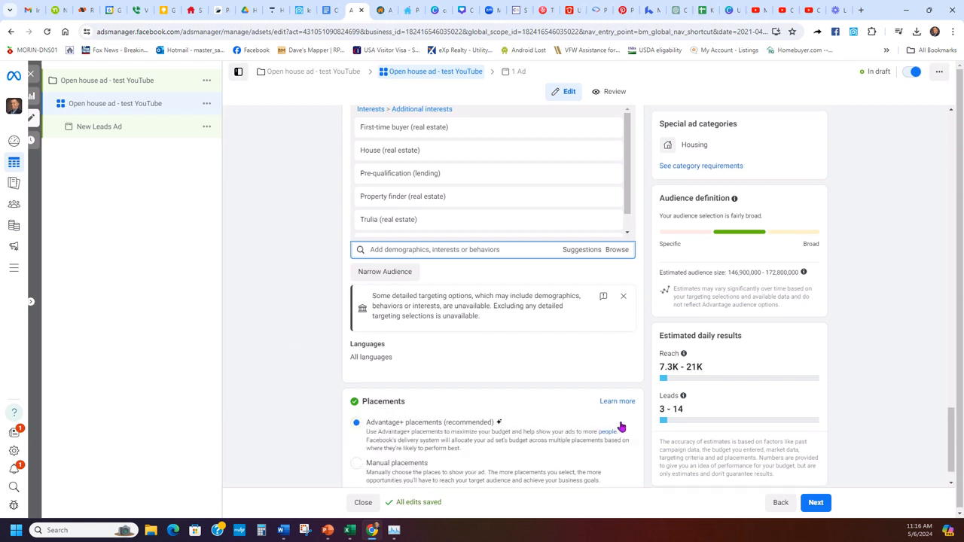
scroll(489, 423, down, 1)
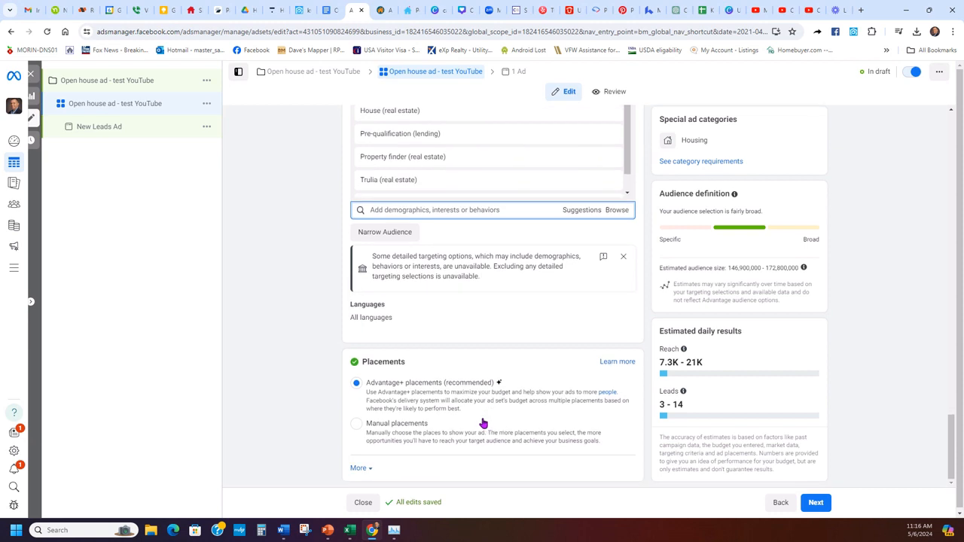
click(357, 424)
scroll(539, 376, down, 3)
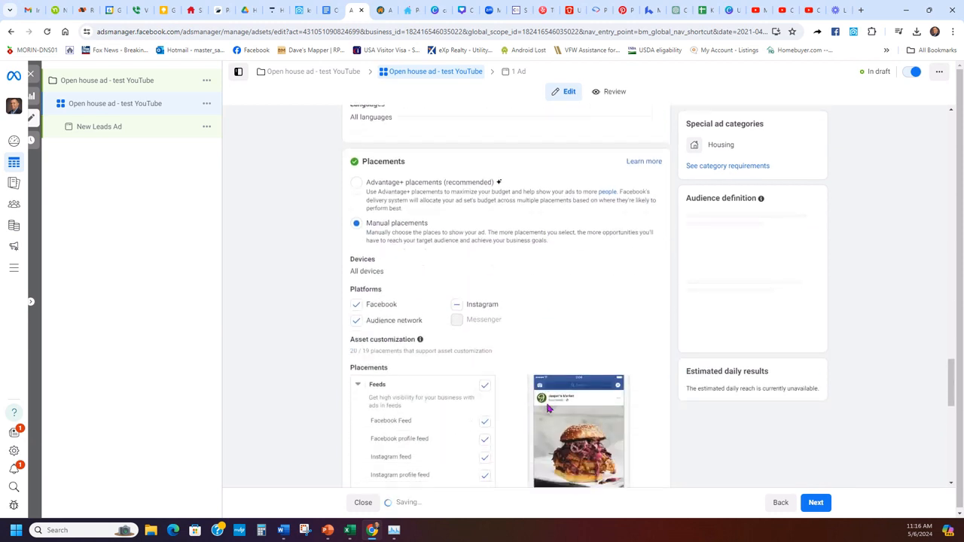
click(356, 321)
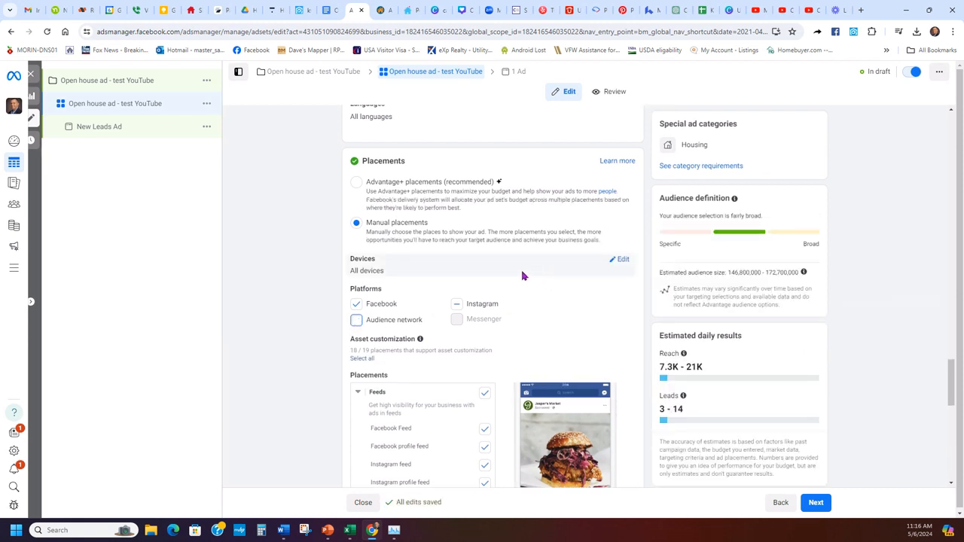
scroll(427, 313, down, 3)
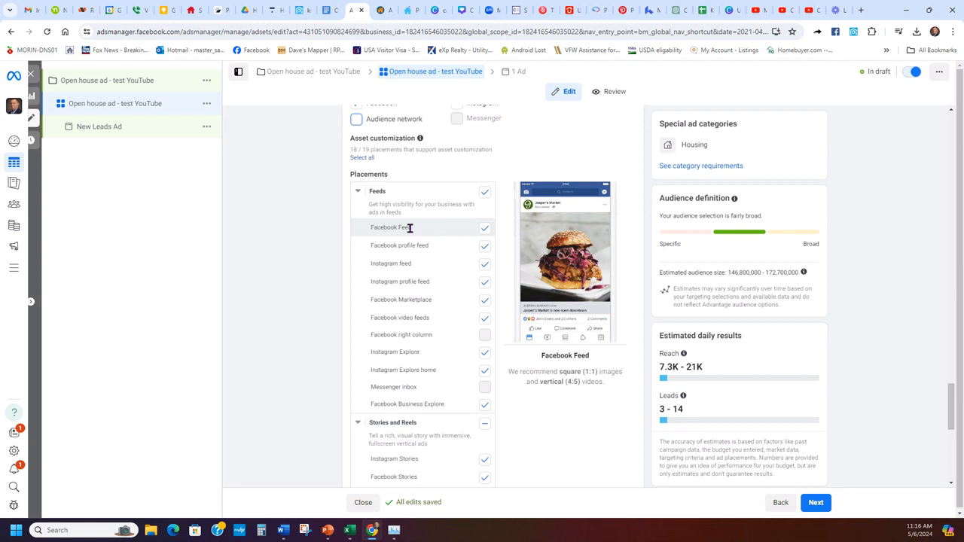
- Untick the profile feed, video feed, Explore and Business Explore placements and all Stories and Reels
click(485, 249)
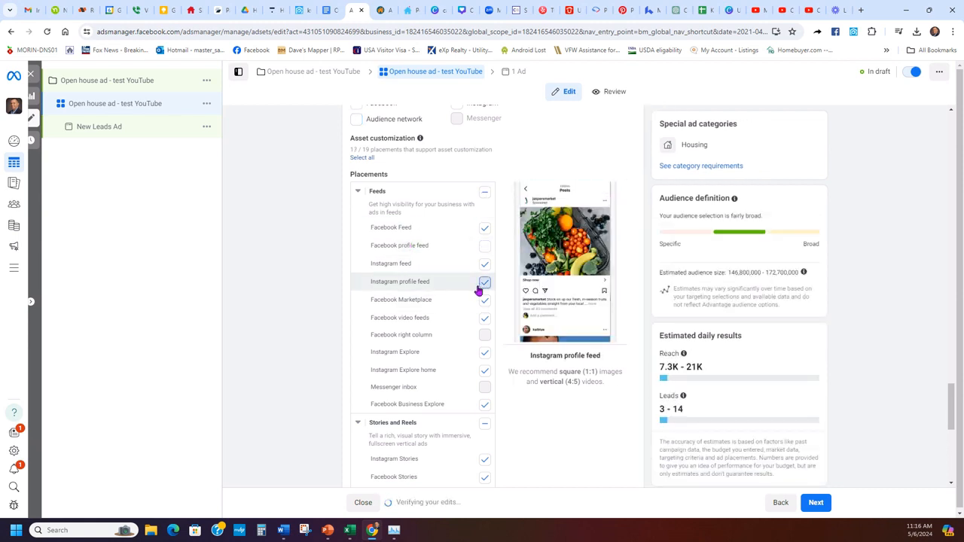
click(484, 281)
click(482, 318)
click(484, 353)
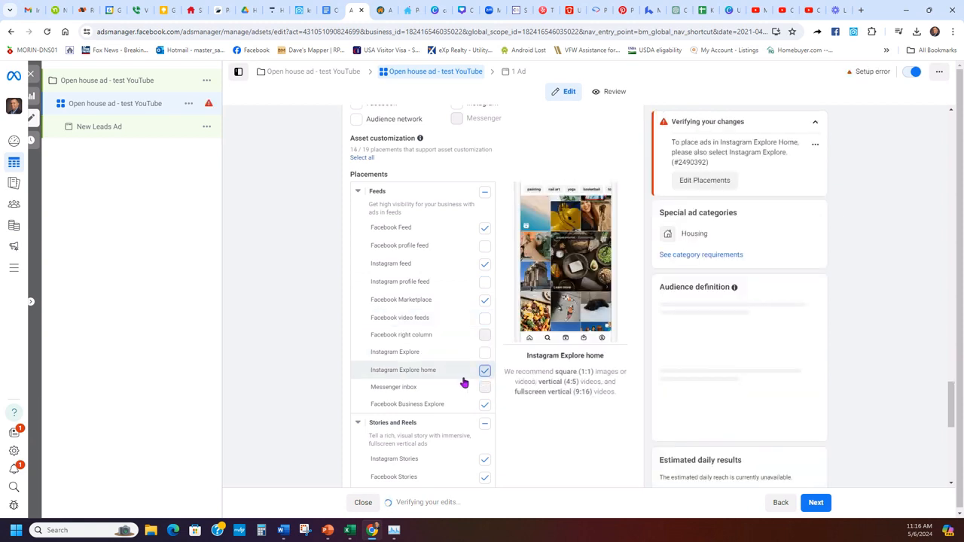
click(484, 370)
click(485, 406)
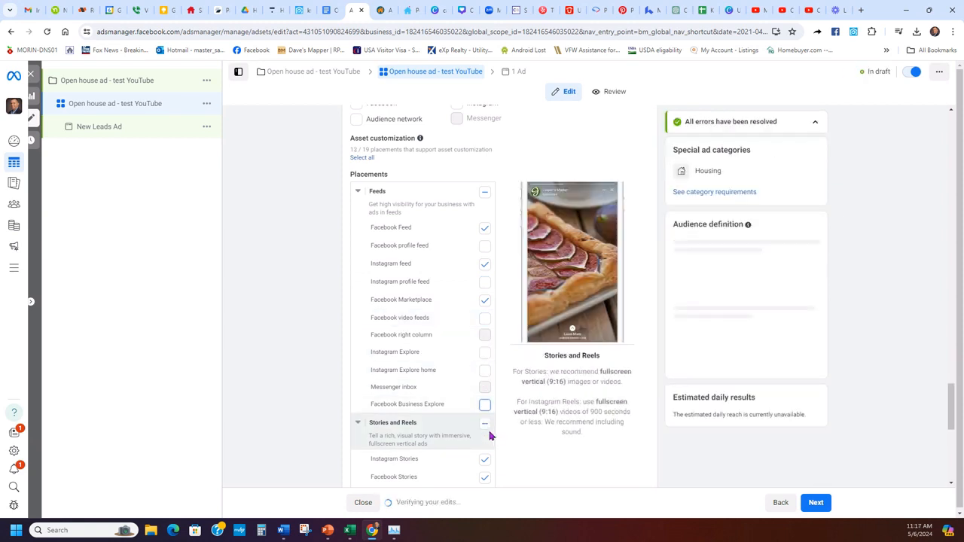
click(485, 425)
click(485, 426)
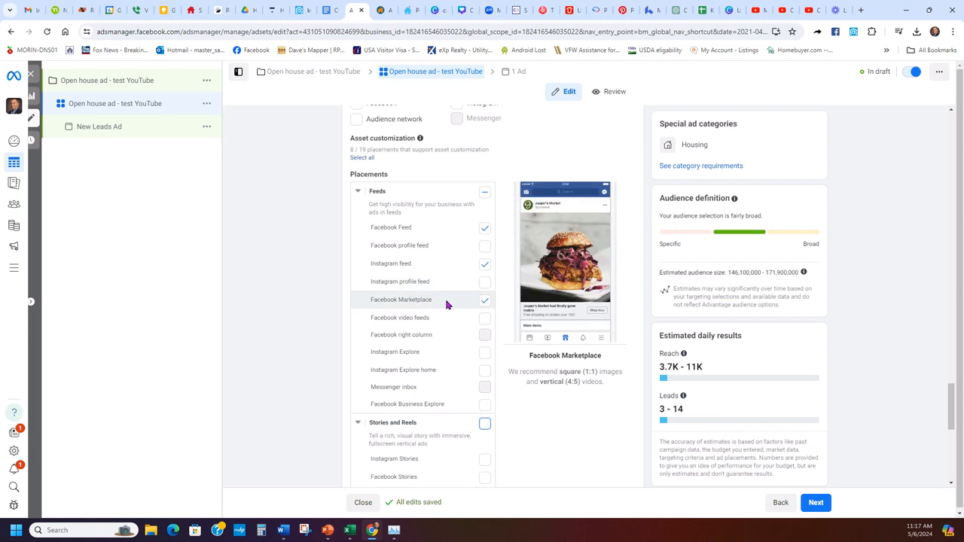
- Remove all in-stream video, reels and search results placements
scroll(375, 329, down, 4)
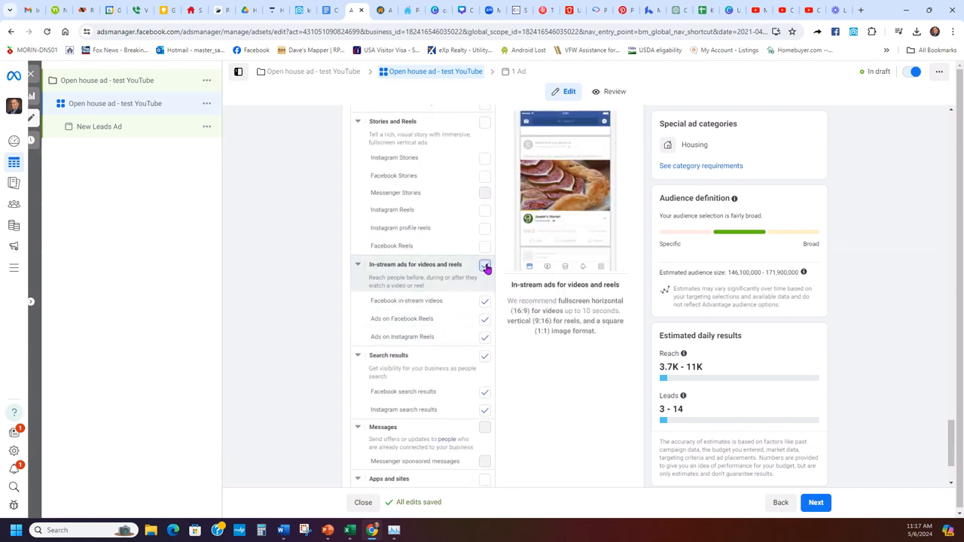
click(486, 266)
click(484, 356)
scroll(426, 363, down, 1)
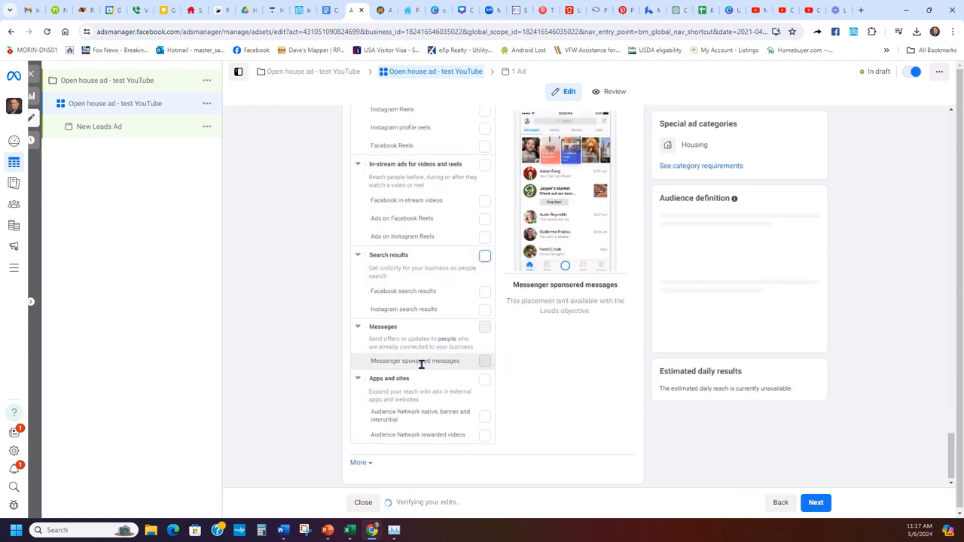
scroll(361, 357, up, 3)
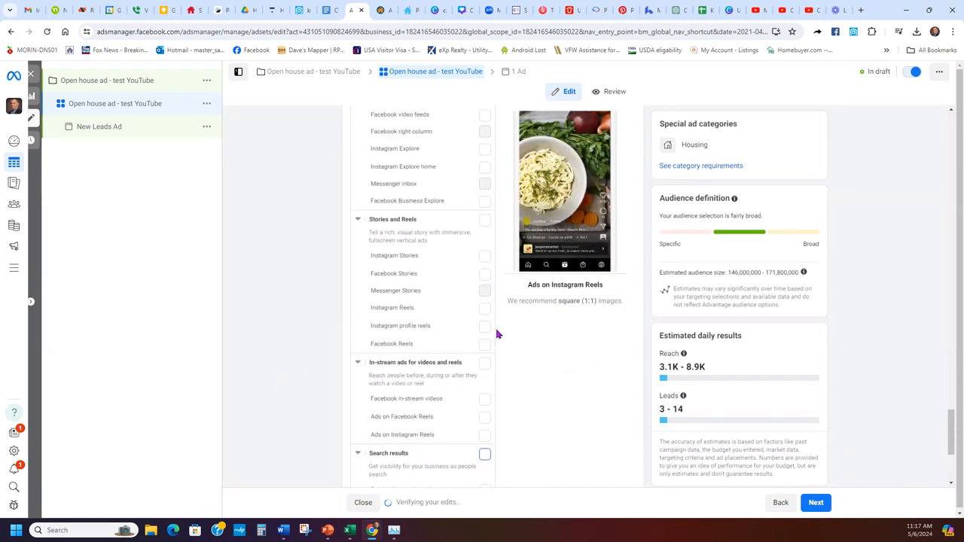
scroll(475, 335, up, 1)
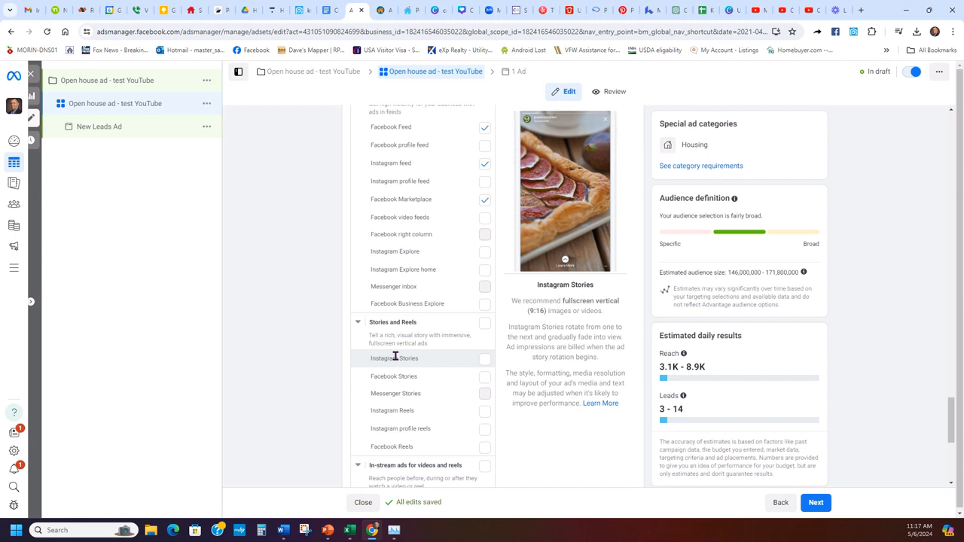
scroll(467, 349, down, 4)
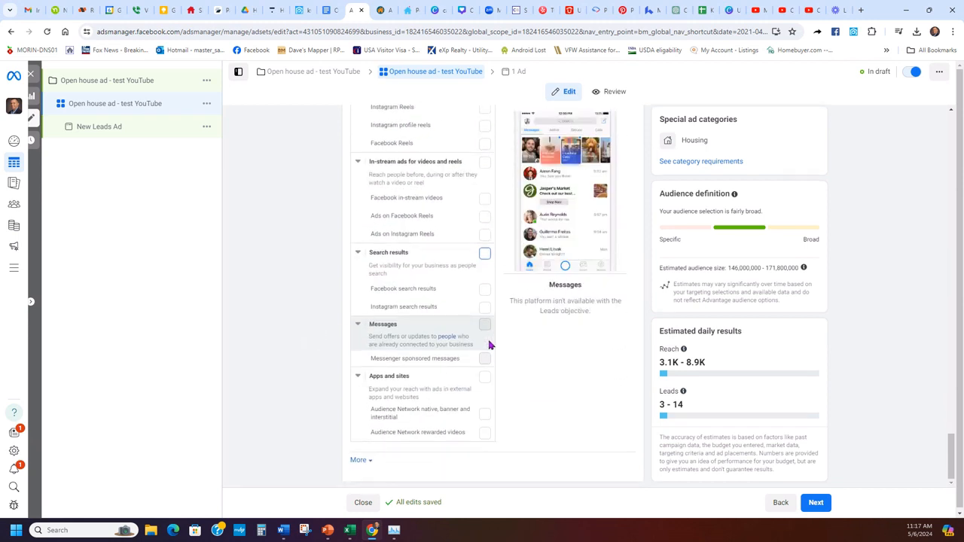
- Rename the ad to 'Open house ad - test YouTube' and select the agent's Instagram account
click(815, 500)
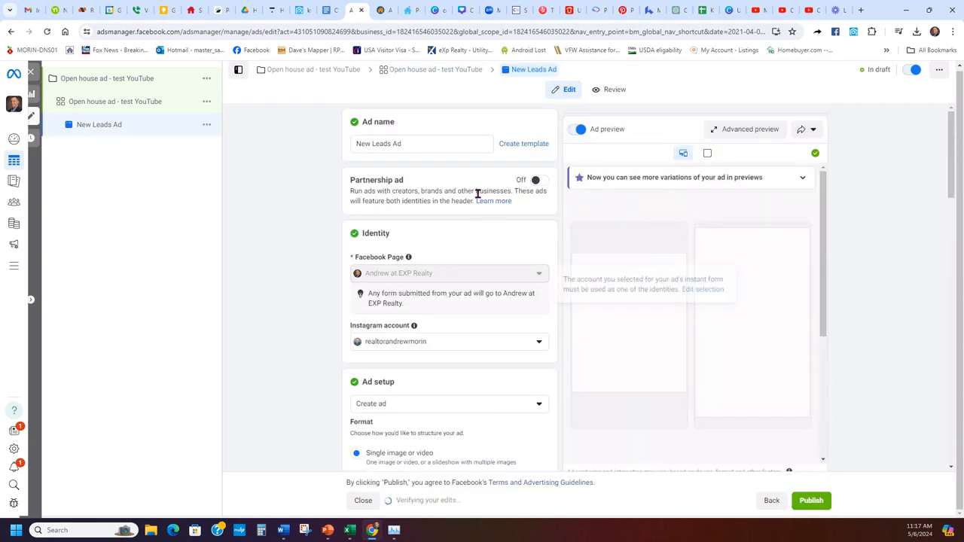
click(441, 143)
key(ctrl+a)
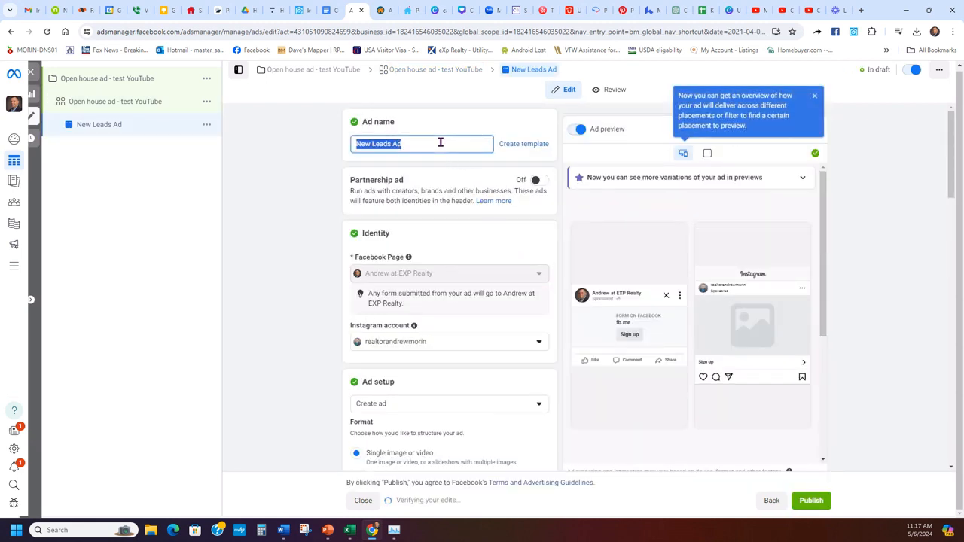
text(Open house ad - test YouTube)
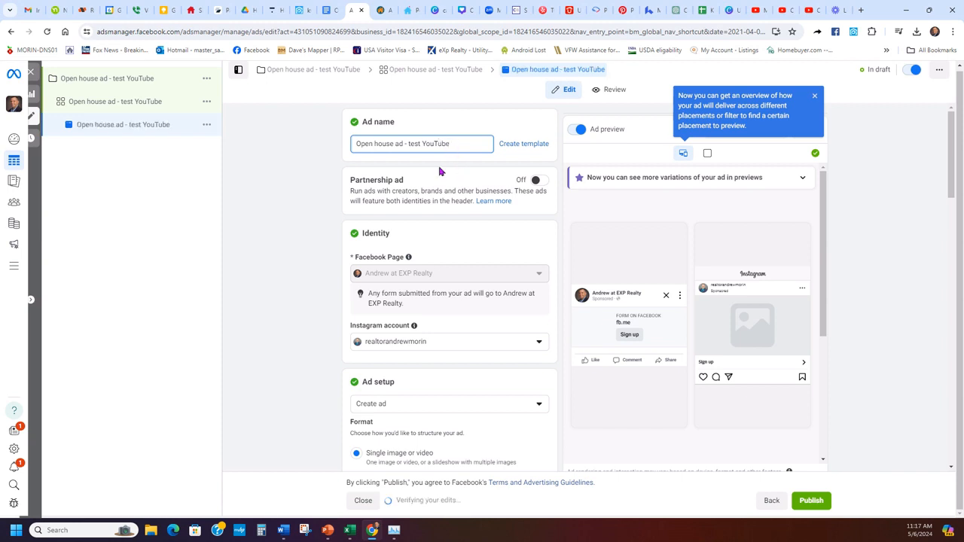
scroll(334, 292, down, 2)
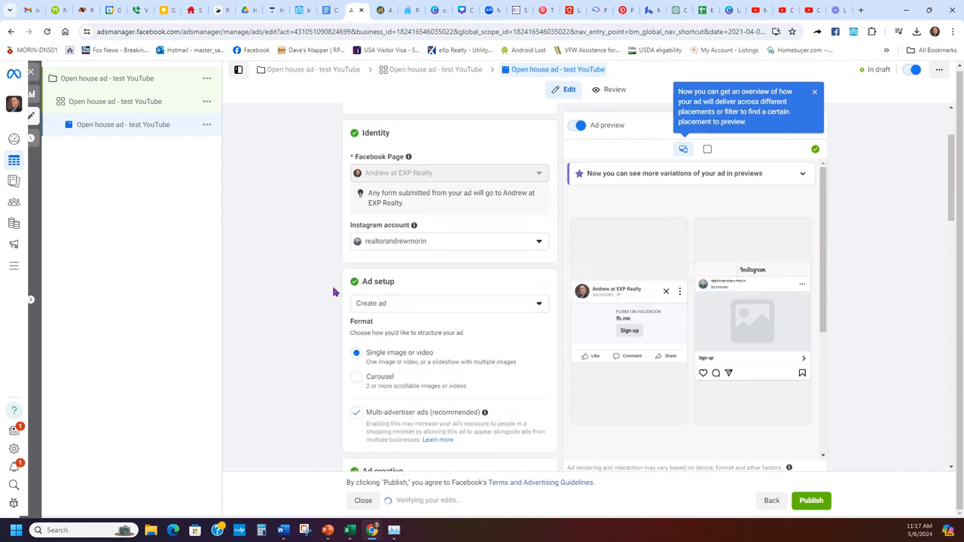
click(468, 242)
click(440, 282)
scroll(293, 251, down, 2)
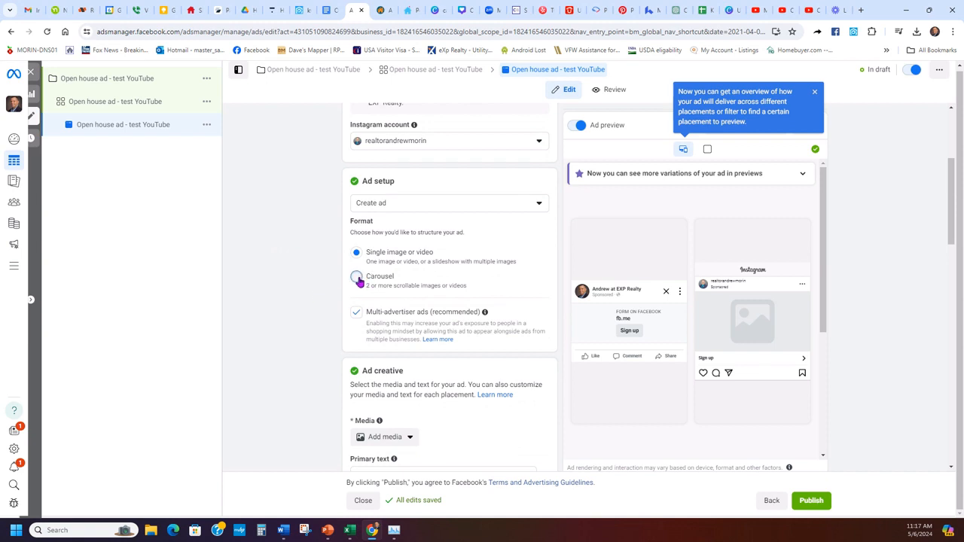
- Make the ad a carousel and open the image picker for adding image cards
click(359, 280)
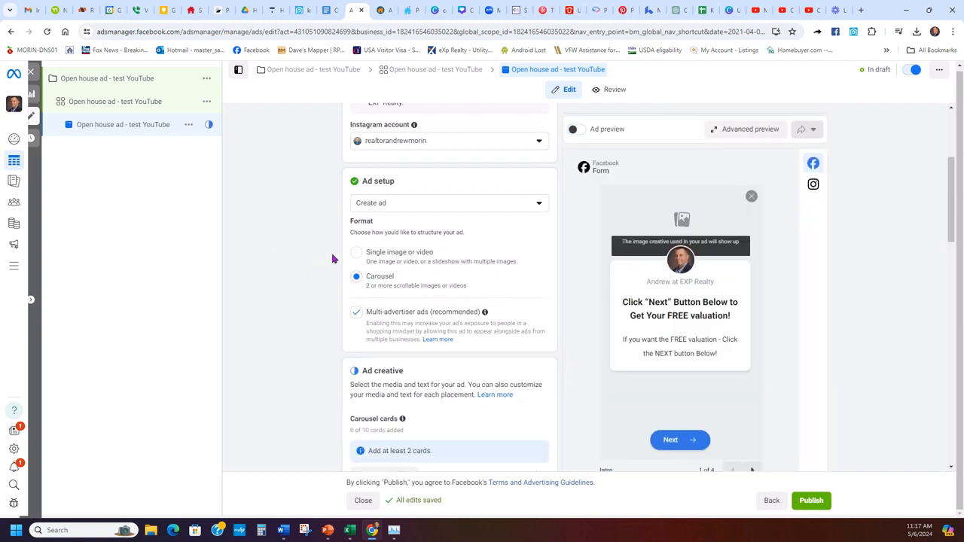
scroll(332, 259, down, 2)
scroll(298, 284, up, 2)
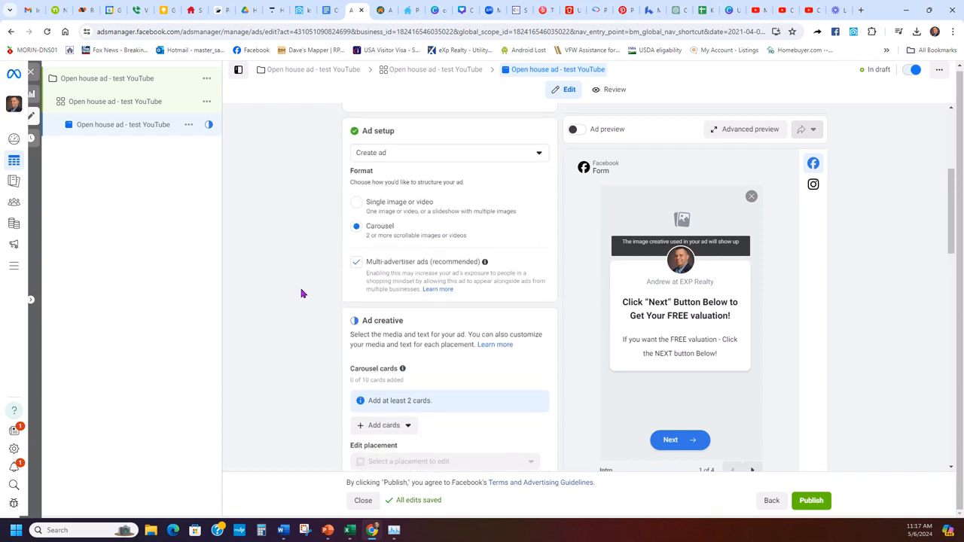
scroll(332, 243, down, 2)
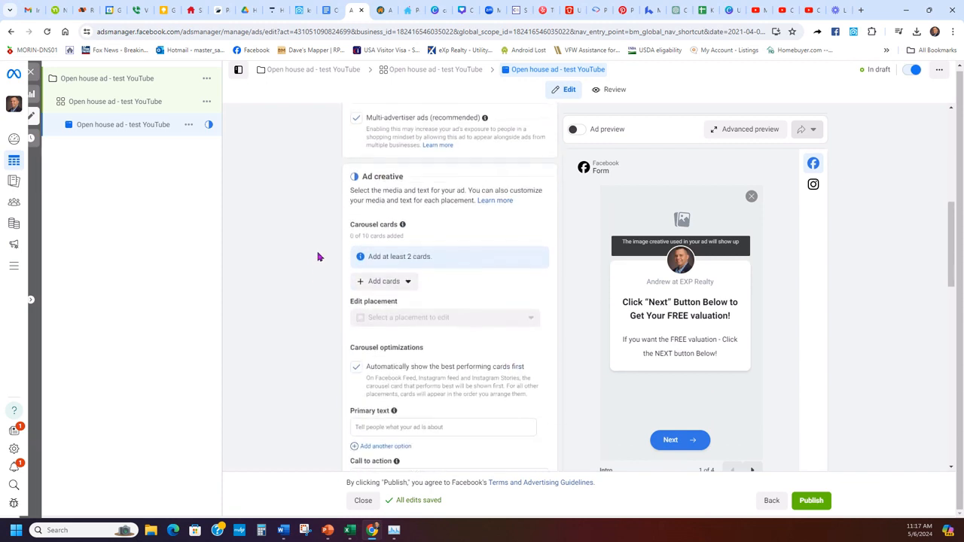
click(386, 275)
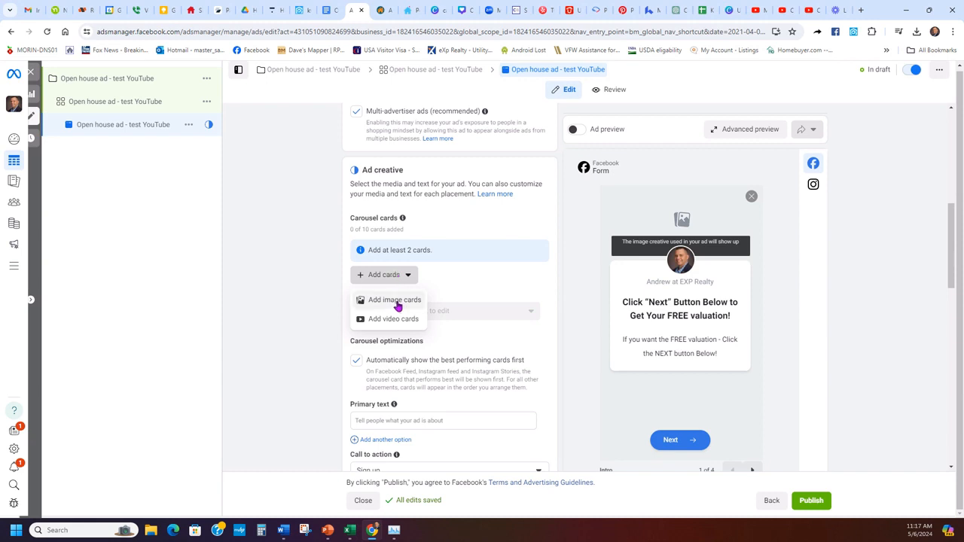
click(395, 301)
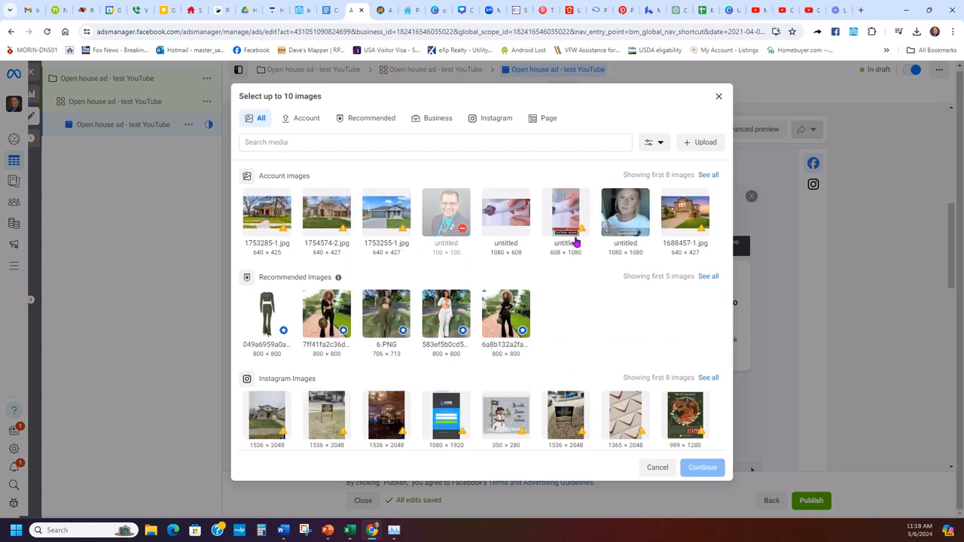
scroll(578, 247, down, 2)
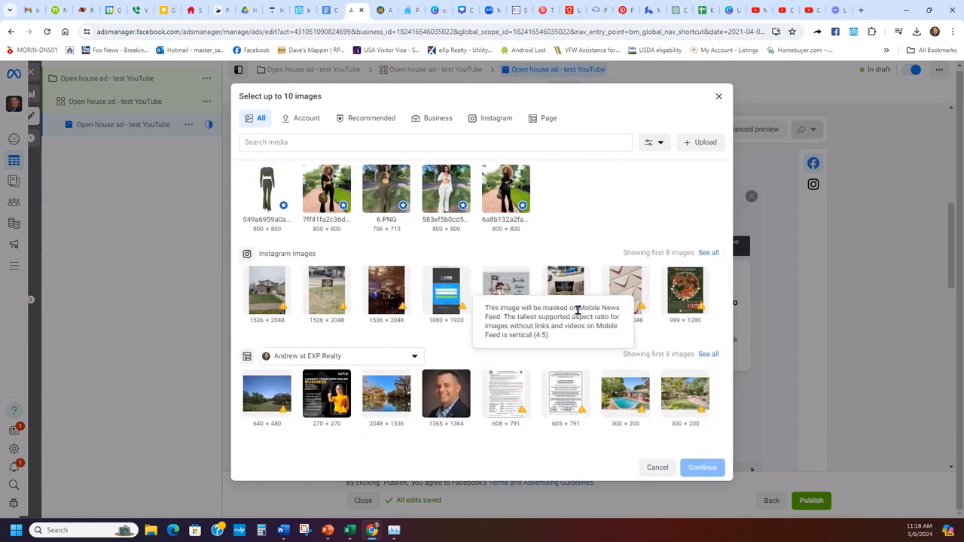
scroll(609, 217, up, 3)
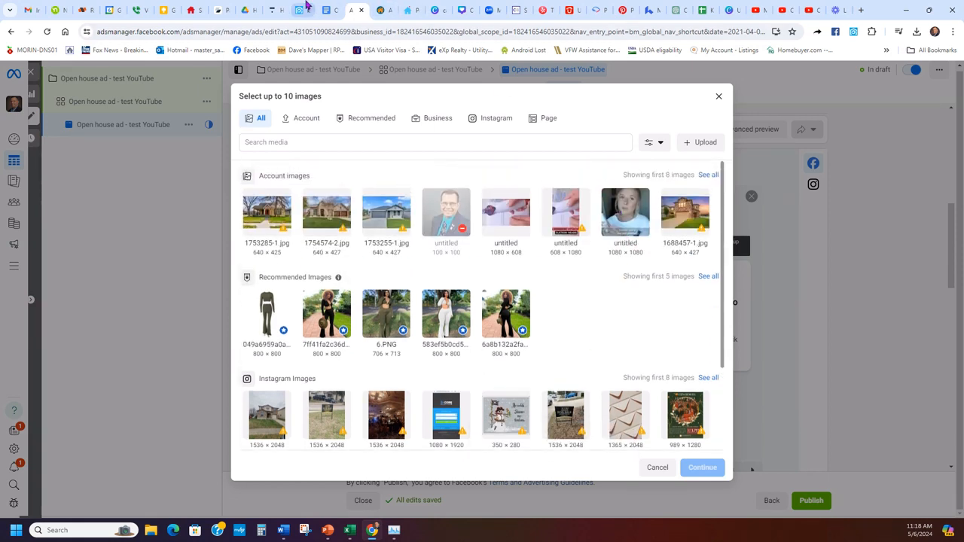
click(300, 10)
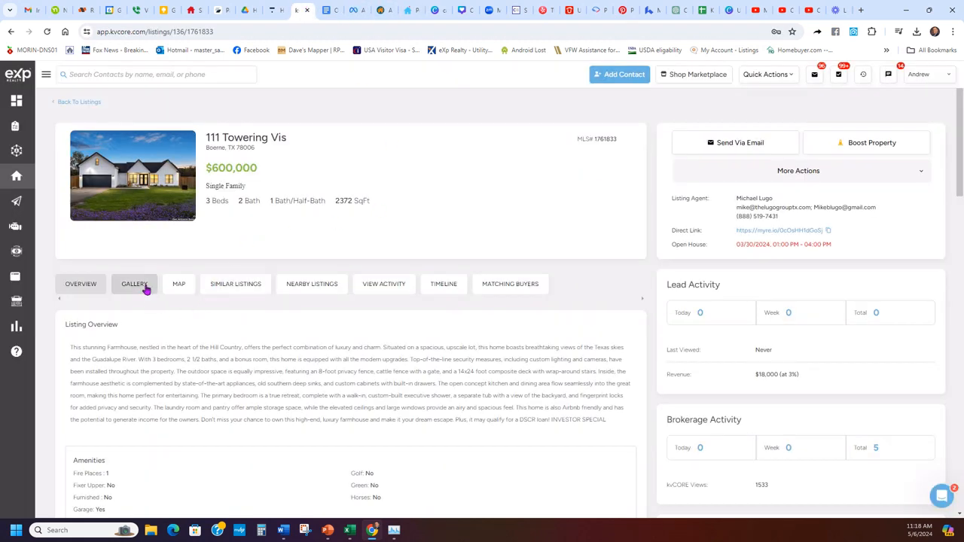
- Save the front exterior gallery photo to Downloads as 1761833-1.jpg, replacing the old copy
click(140, 286)
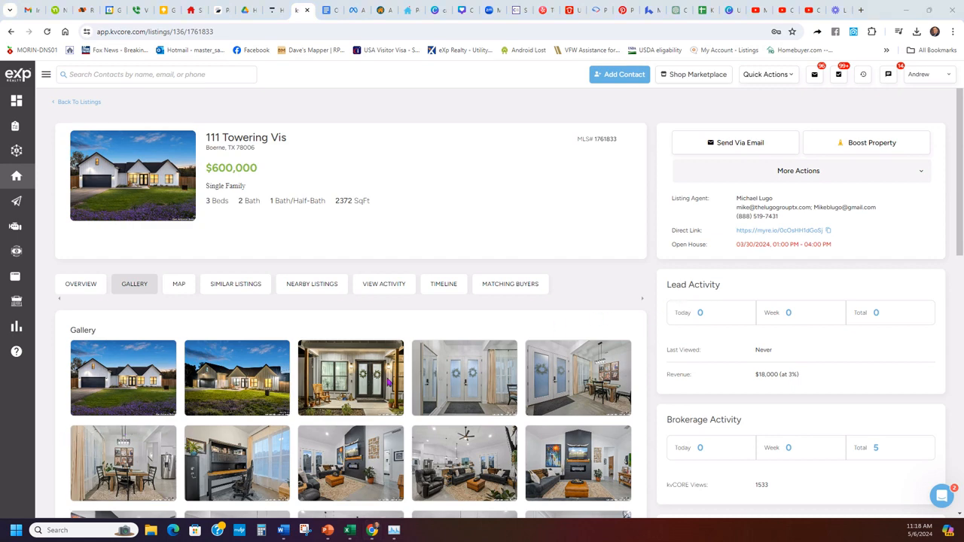
click(122, 382)
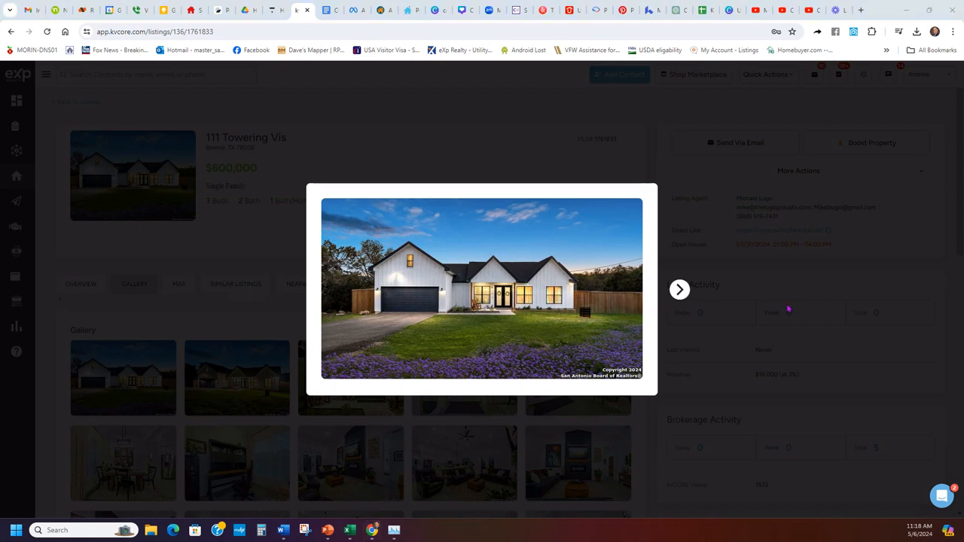
right_click(462, 268)
click(485, 293)
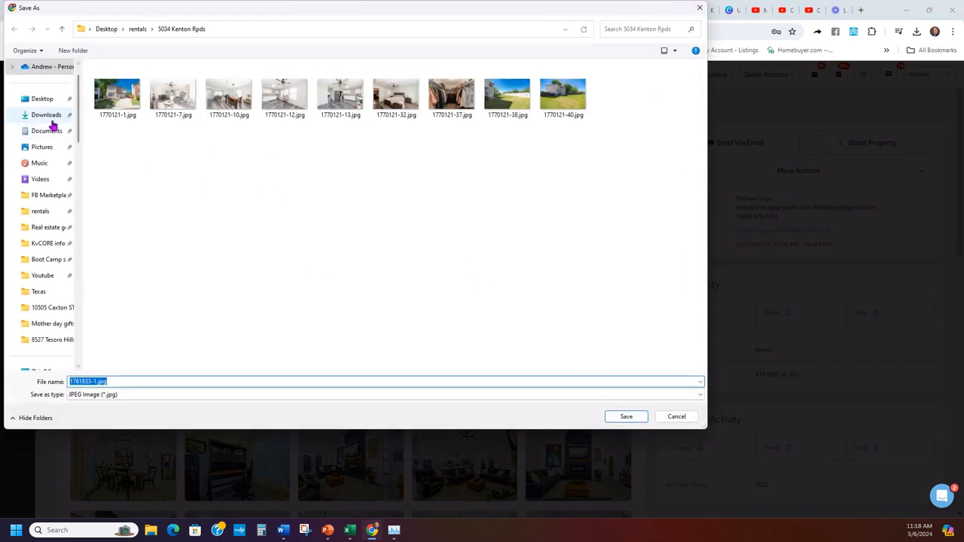
click(46, 114)
click(623, 418)
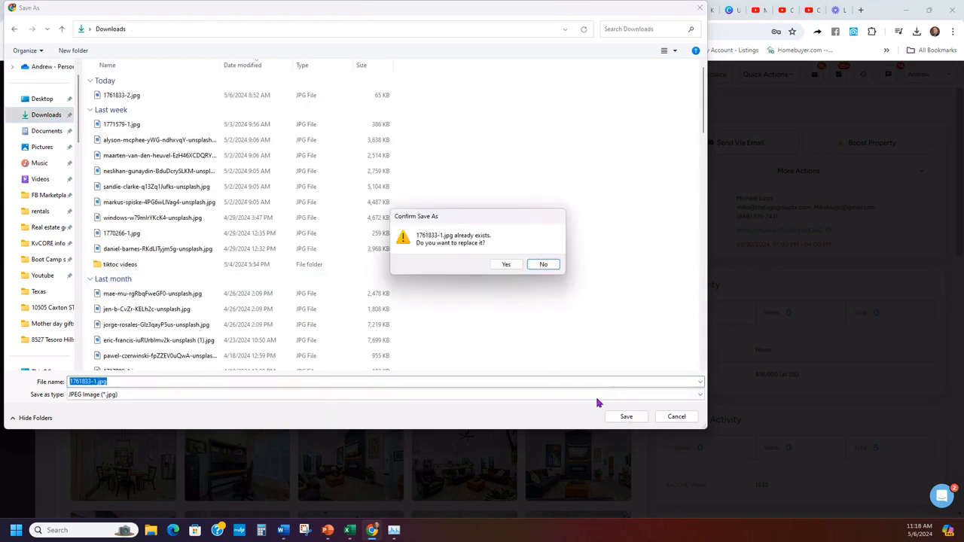
click(507, 266)
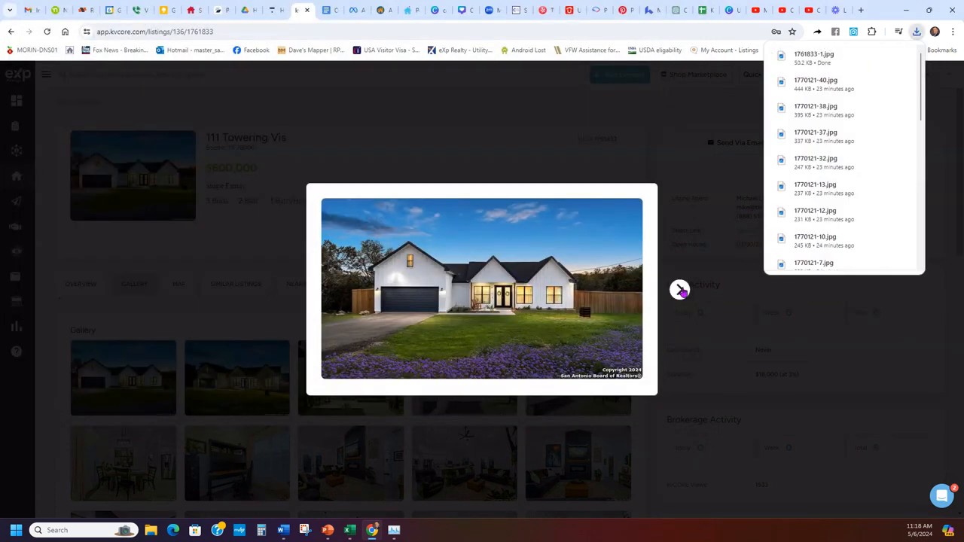
- Browse the remaining listing photos, close the viewer and return to the image picker
click(679, 290)
click(679, 290)
click(679, 290)
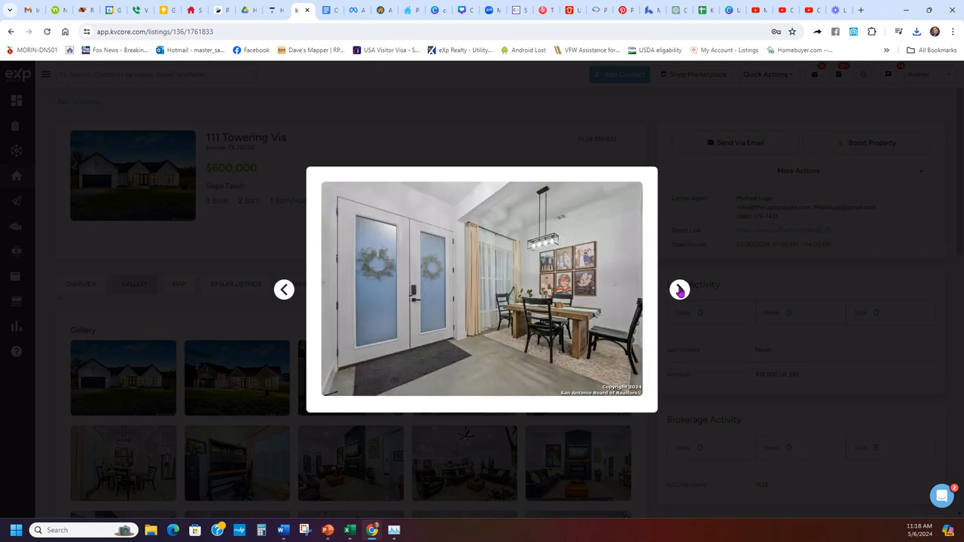
click(679, 289)
click(679, 290)
click(685, 364)
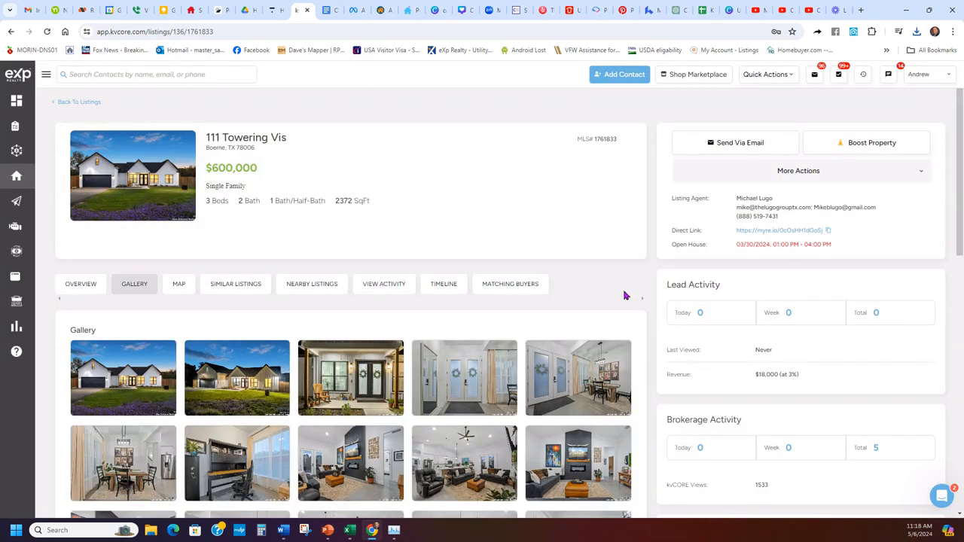
click(352, 9)
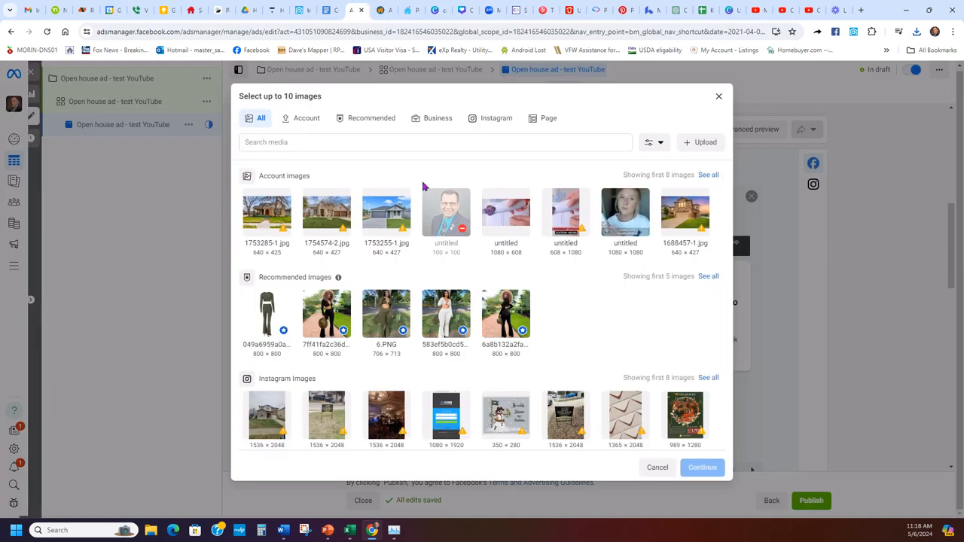
- Add 1753285-1, 1754574-2, 1753255-1 and 1688457-1 as the four carousel image cards
click(265, 218)
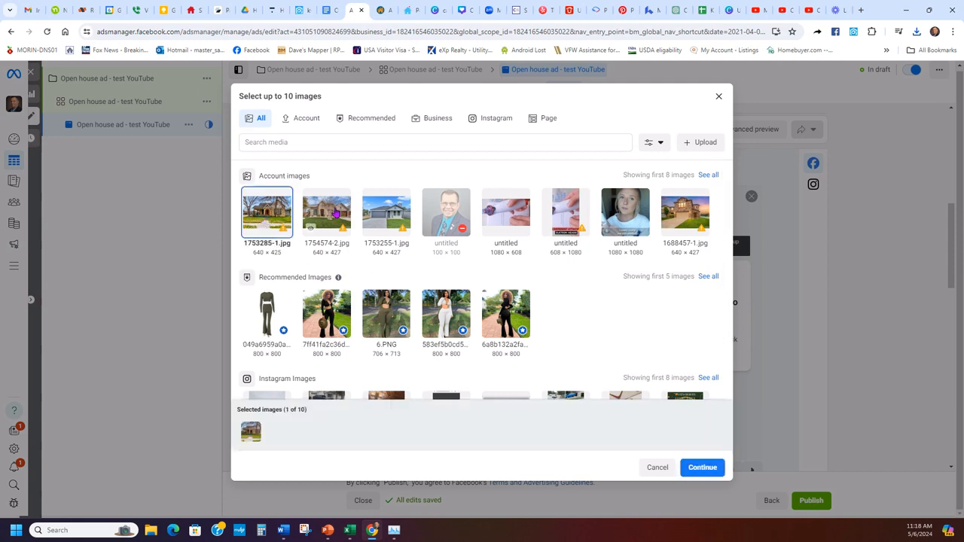
click(335, 213)
click(383, 211)
click(681, 215)
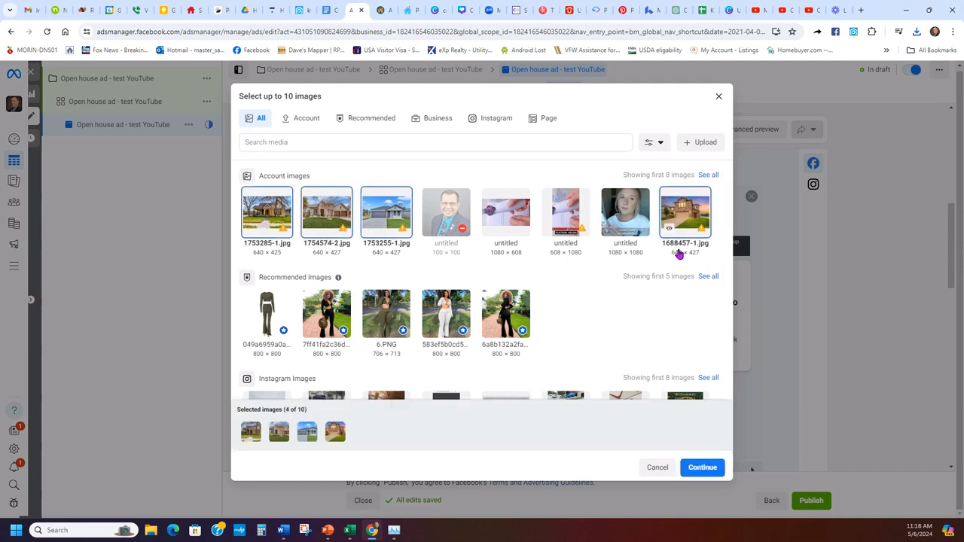
click(697, 469)
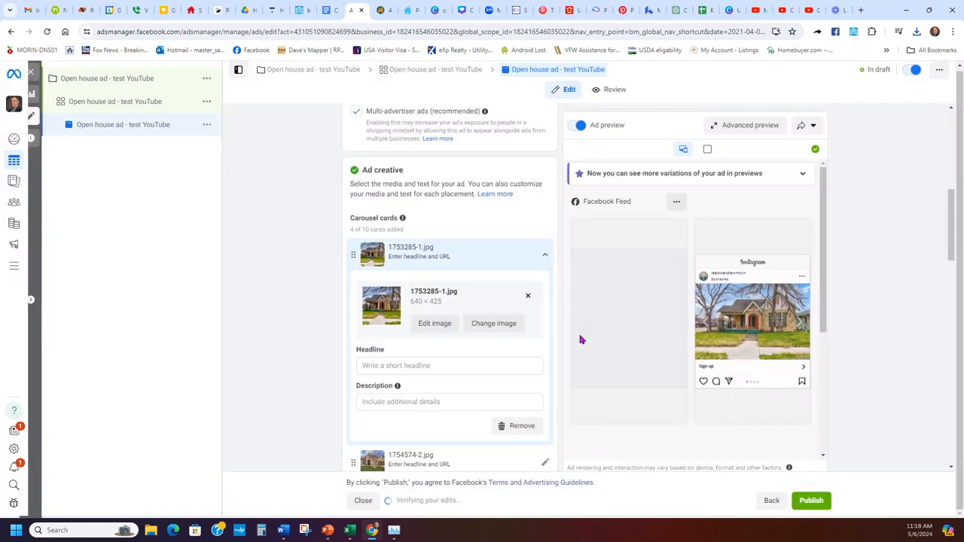
scroll(441, 344, down, 2)
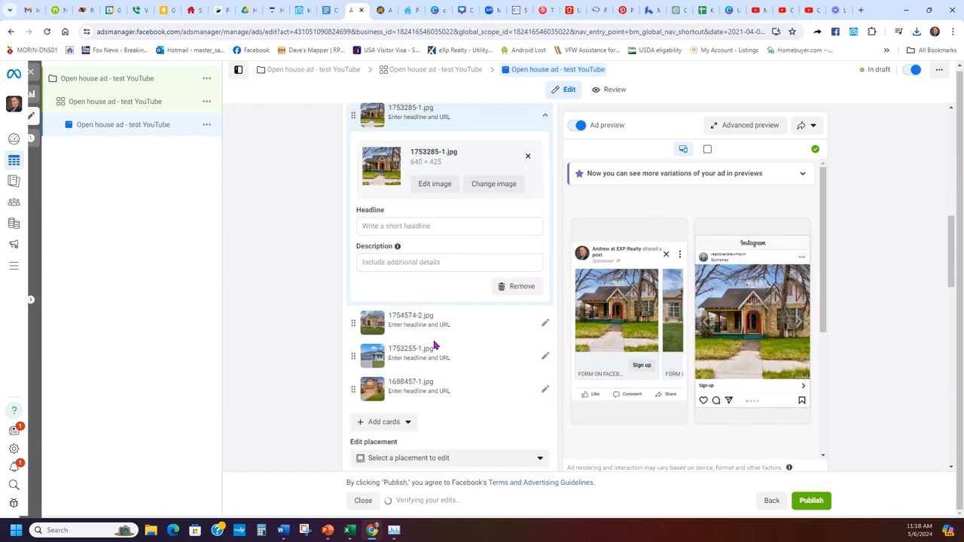
scroll(444, 365, up, 1)
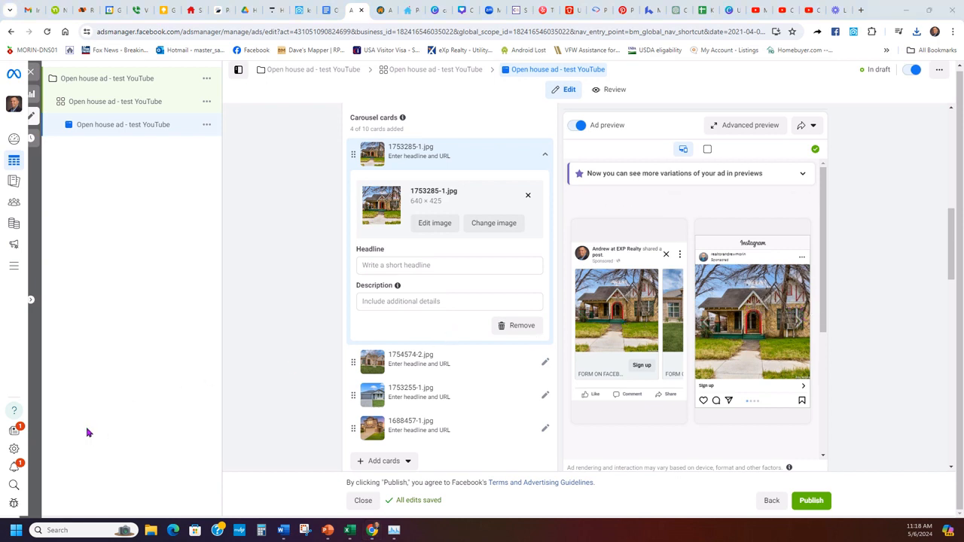
click(326, 8)
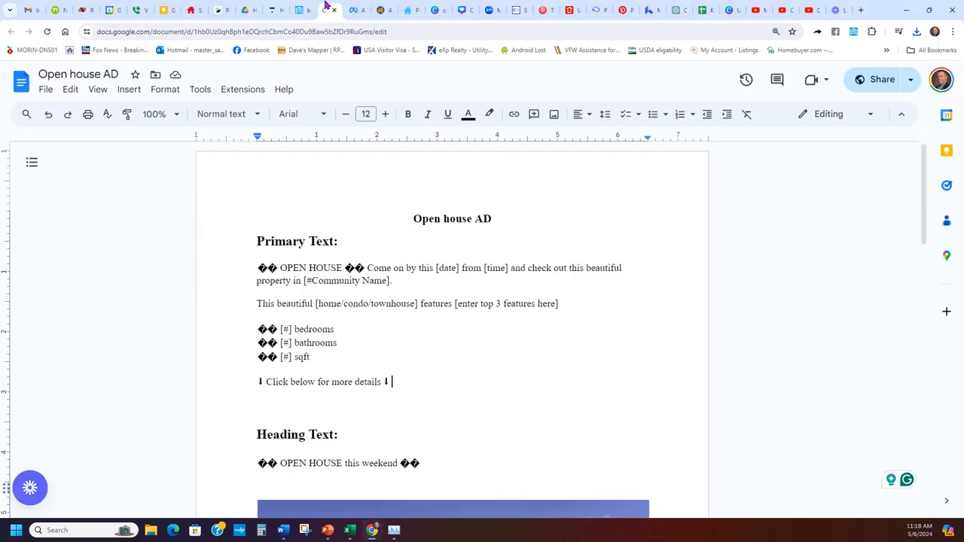
- Copy 'We are excited to see you at the open house this weekend!!' from the Insta form section and return to Ads Manager
scroll(515, 274, down, 2)
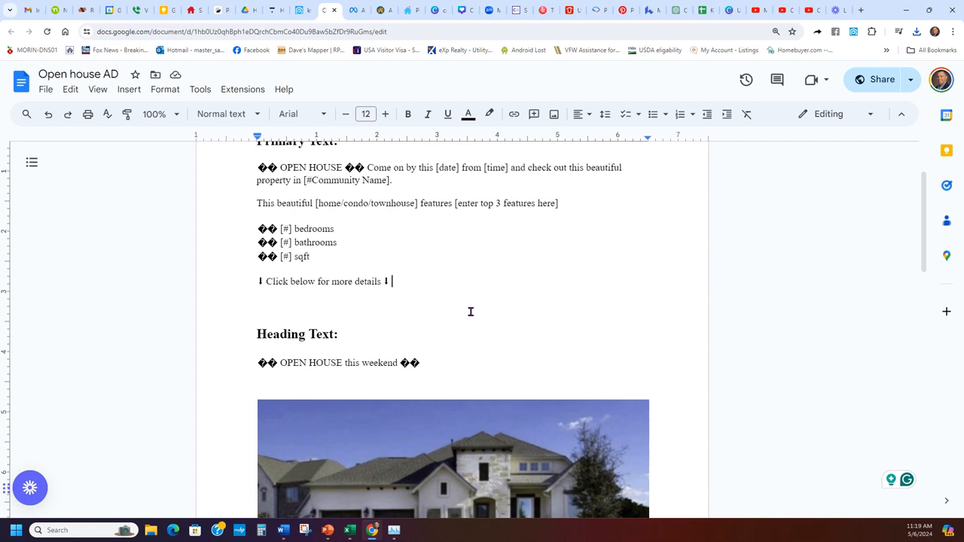
scroll(463, 313, down, 5)
scroll(346, 366, down, 2)
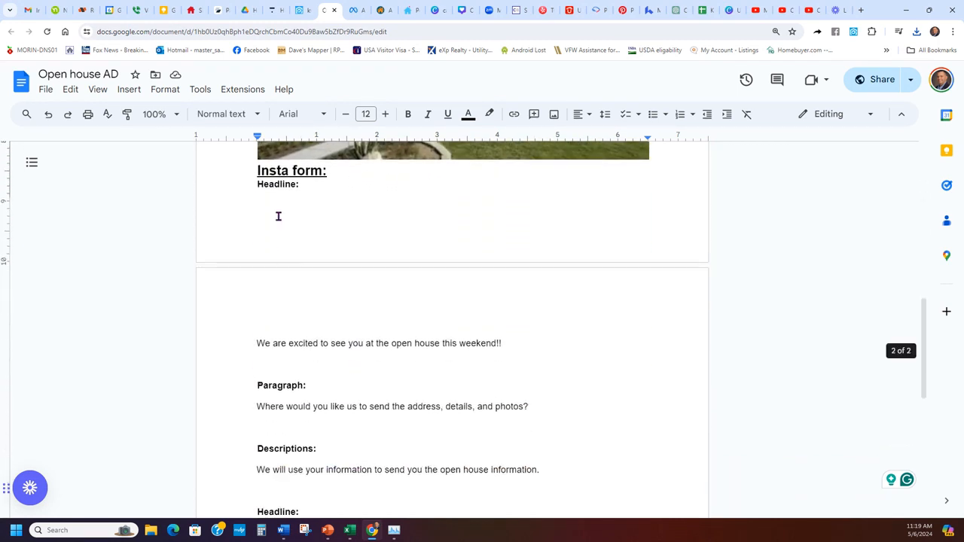
drag(526, 346, 237, 338)
scroll(684, 376, up, 3)
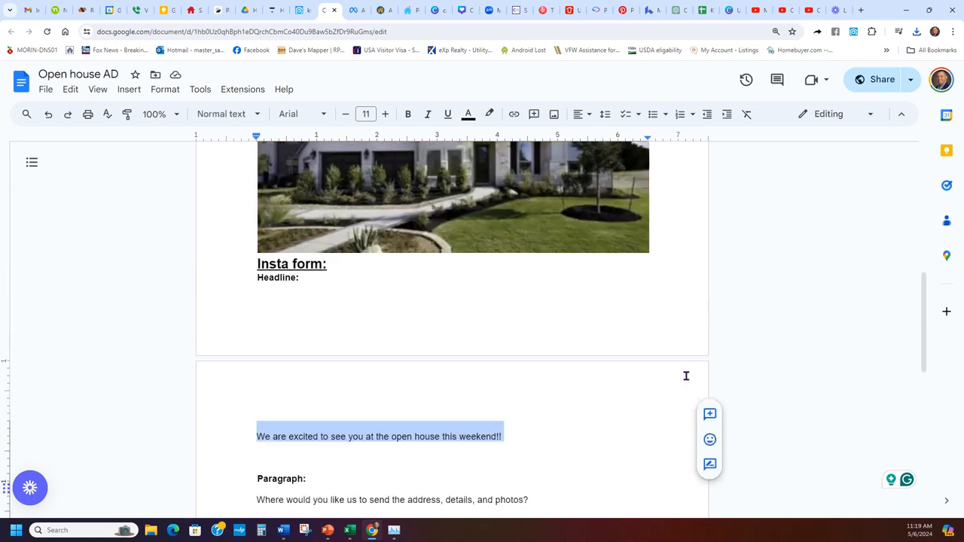
scroll(472, 181, up, 3)
click(354, 10)
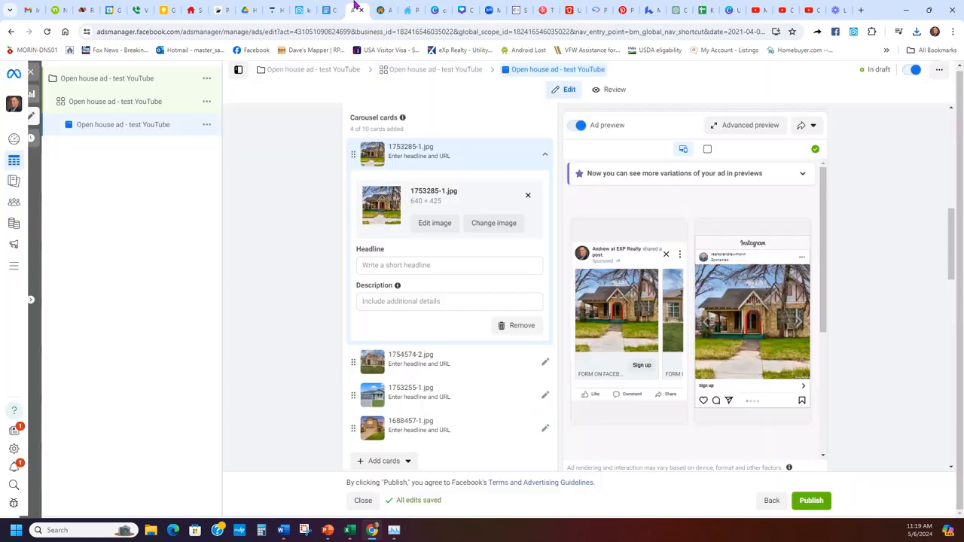
- Paste the open-house welcome line as the headline on all four carousel cards
click(454, 263)
text(We are excited to see you at the open house this weekend!!)
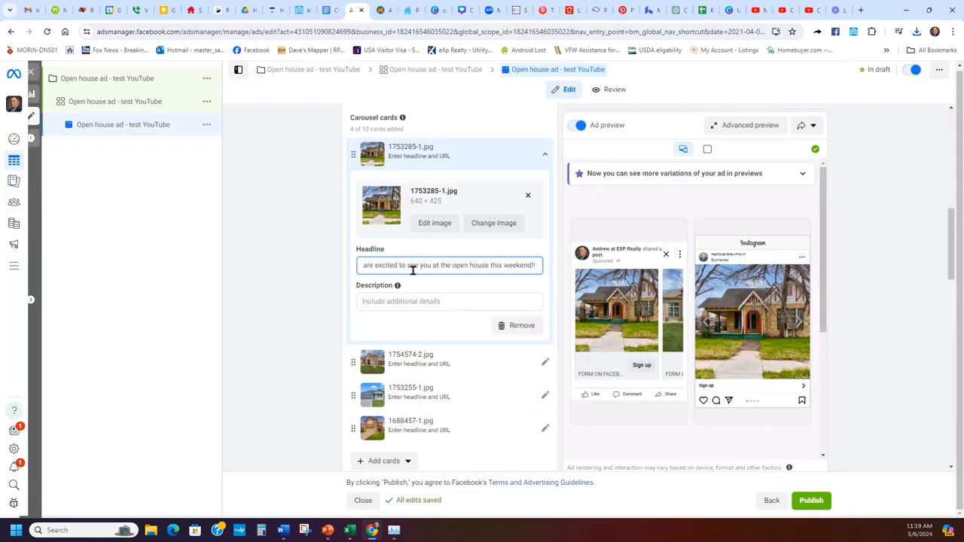
click(417, 284)
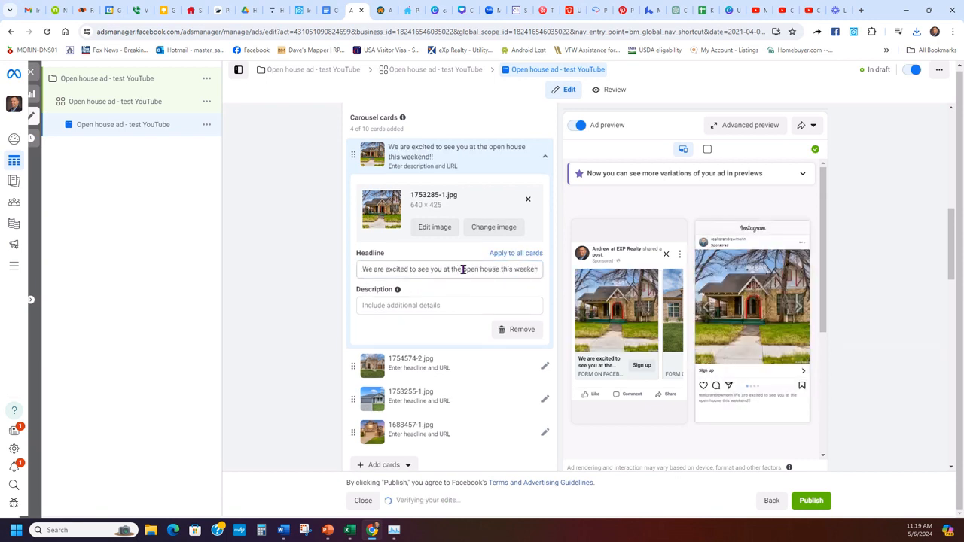
click(420, 360)
click(420, 302)
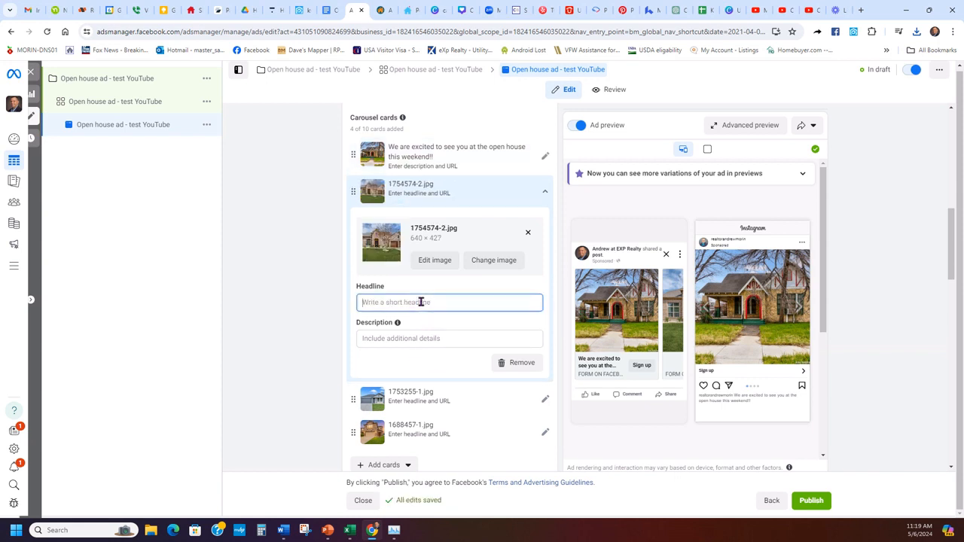
text(We are excited to see you at the open house this weekend!!)
click(428, 394)
click(419, 339)
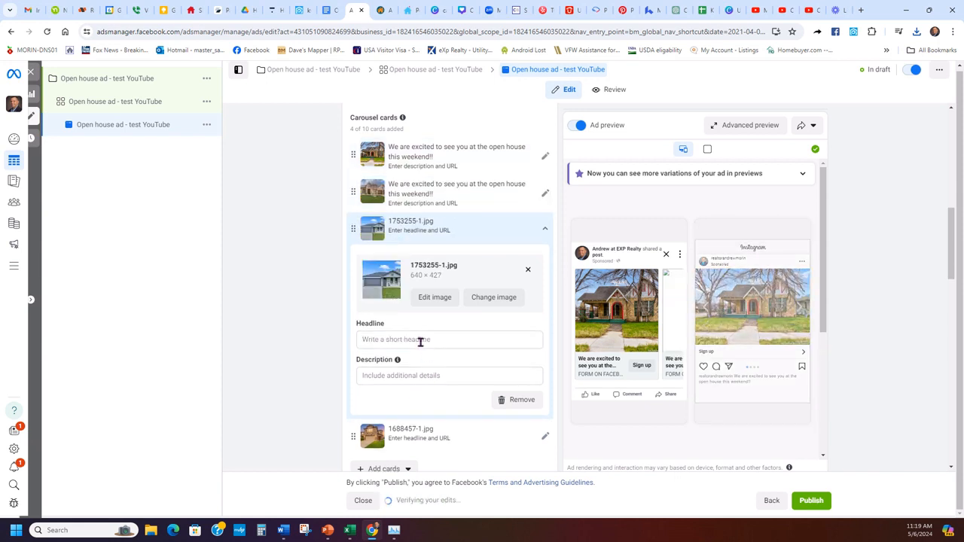
text(We are excited to see you at the open house this weekend!!)
click(424, 432)
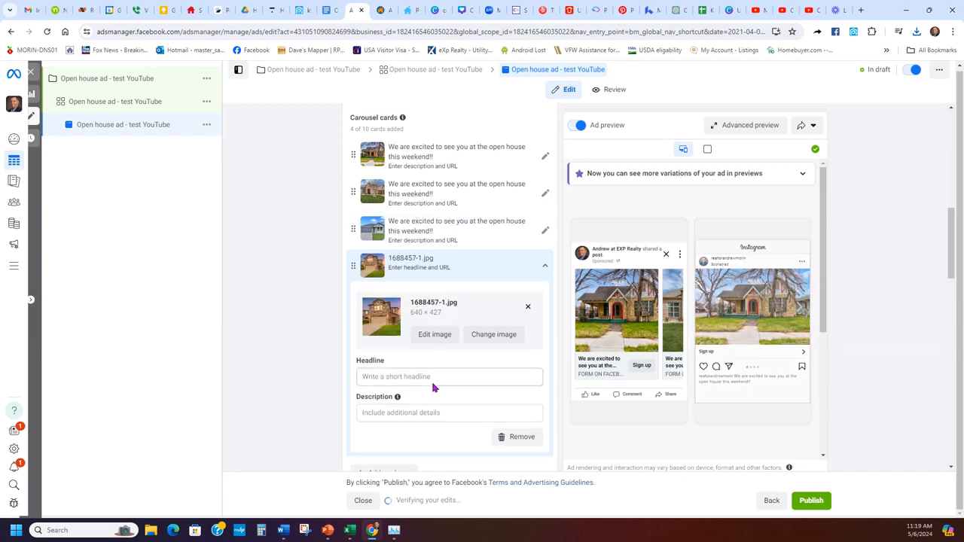
click(432, 376)
text(We are excited to see you at the open house this weekend!!)
click(322, 363)
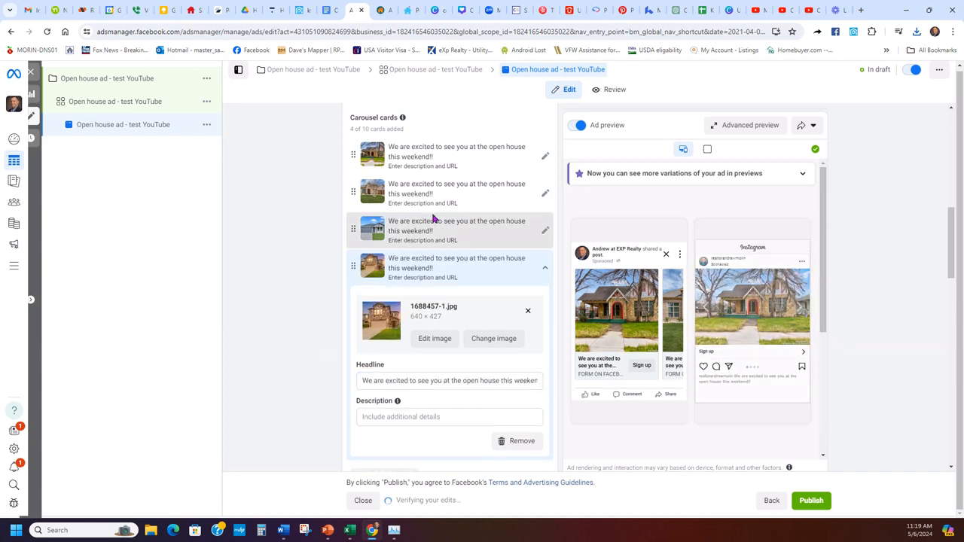
- Collapse the first card and page through all four houses in the Facebook Feed preview
scroll(454, 347, up, 2)
click(460, 304)
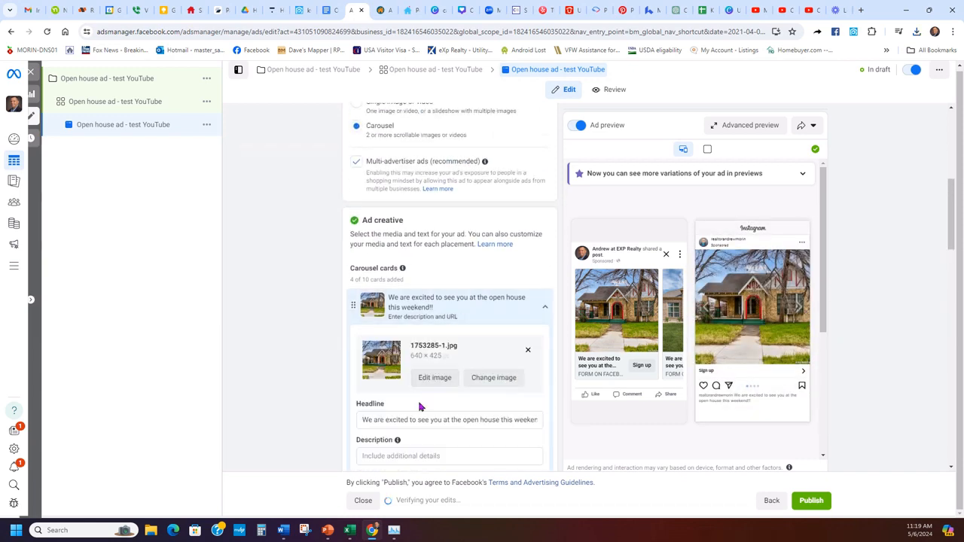
click(435, 303)
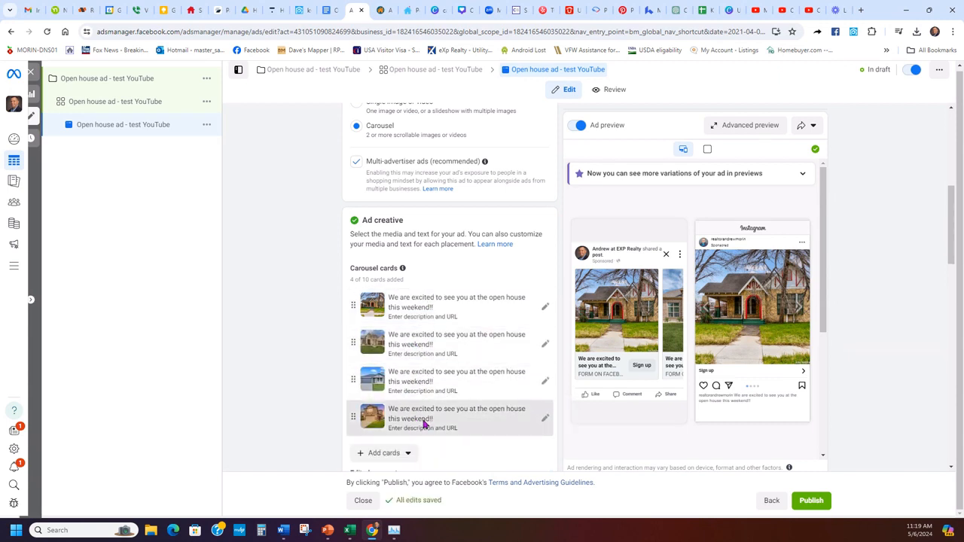
click(680, 316)
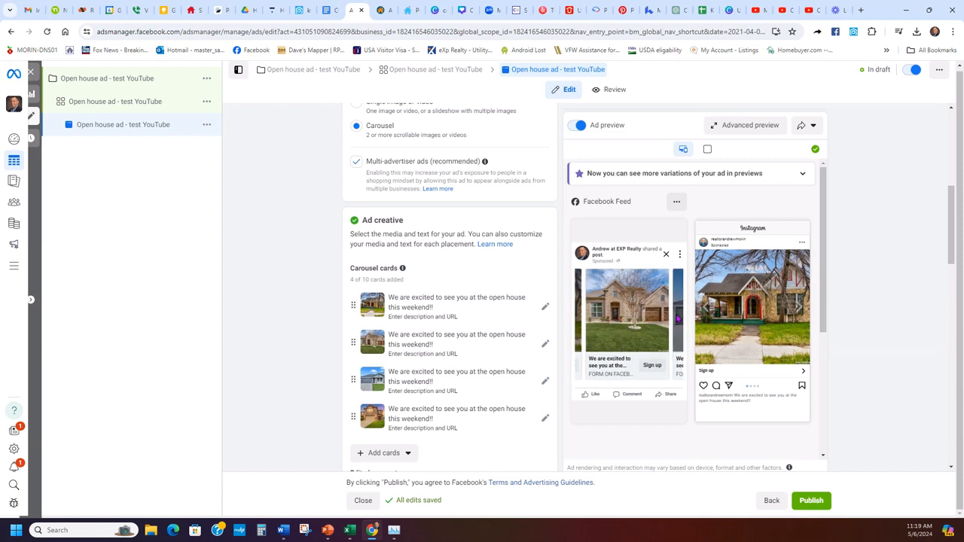
click(675, 317)
click(676, 329)
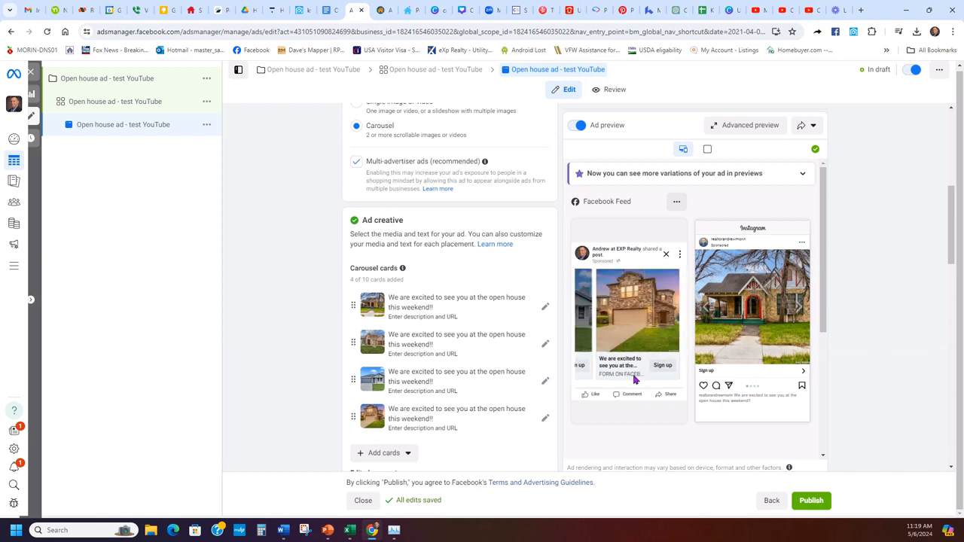
scroll(459, 316, down, 3)
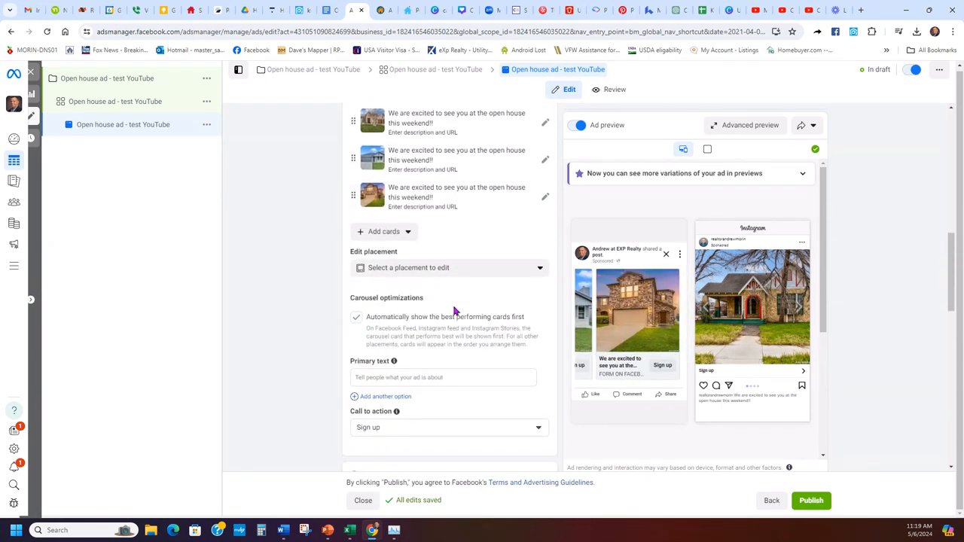
- Copy the OPEN HOUSE script from the Open house AD doc into the ad's Primary text
click(445, 347)
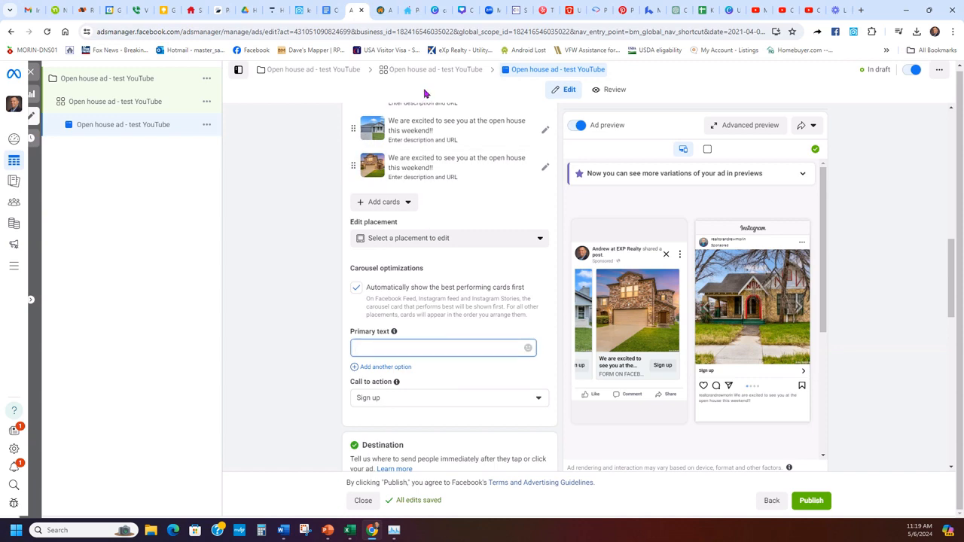
click(326, 10)
drag(391, 283, 249, 261)
key(ctrl+c)
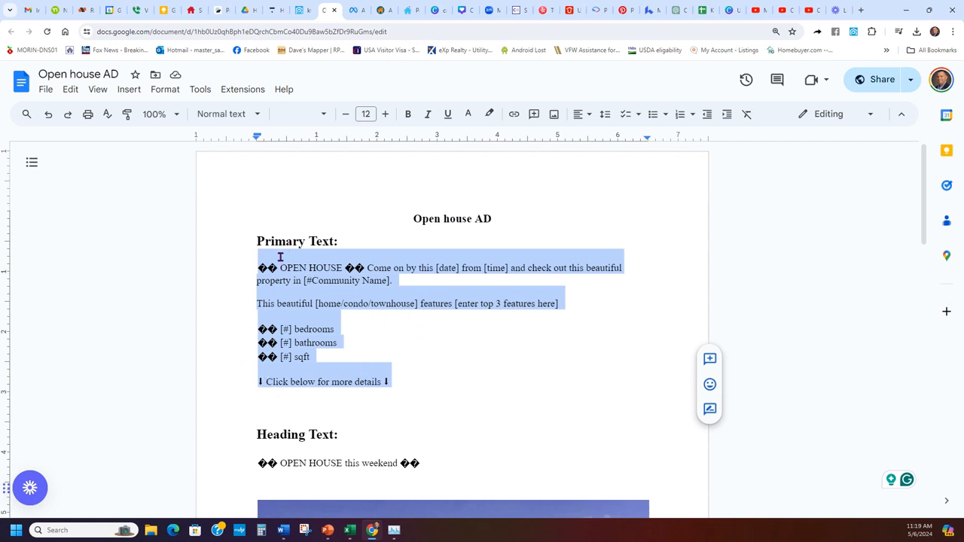
click(352, 10)
click(427, 357)
key(ctrl+v)
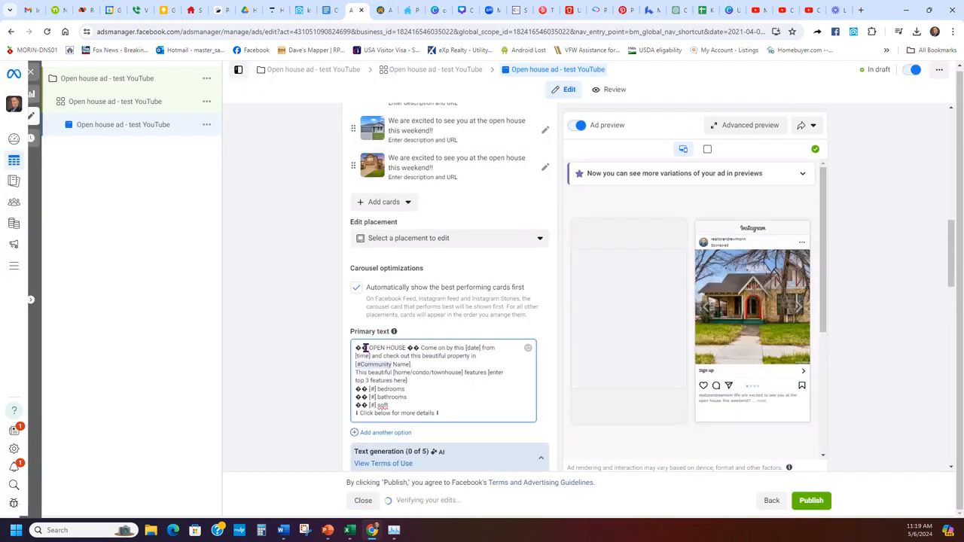
- Replace the broken characters before OPEN HOUSE with 🏡 and 🔥 emojis
drag(366, 347, 349, 351)
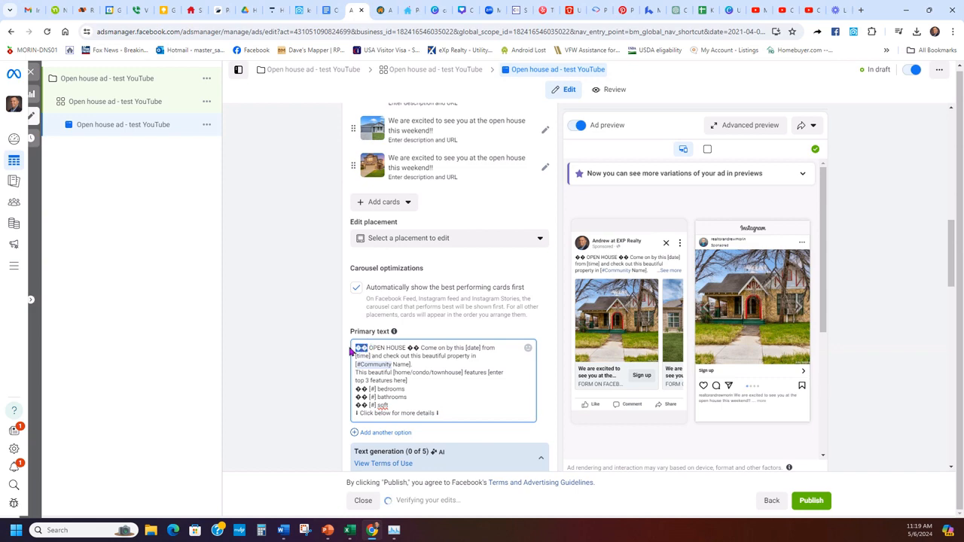
key(BackSpace)
right_click(355, 347)
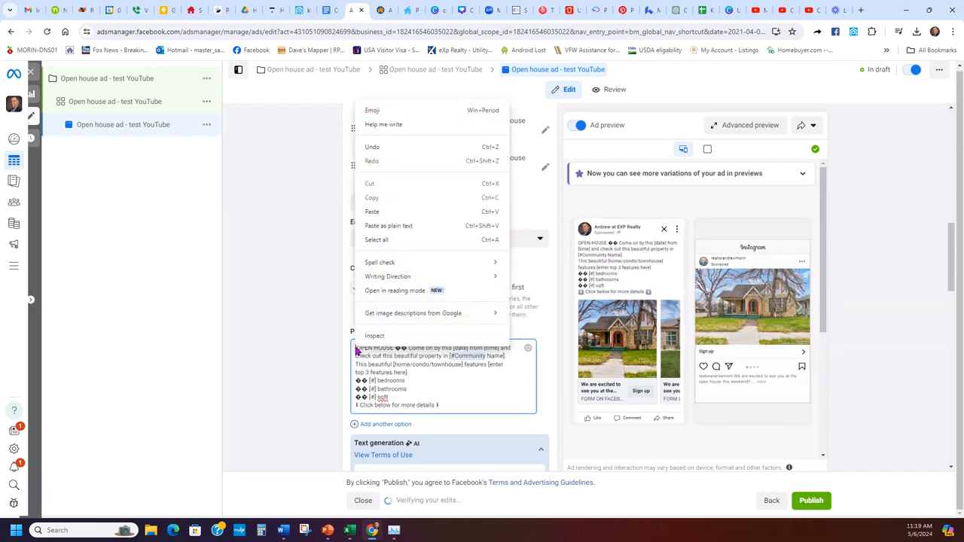
click(392, 111)
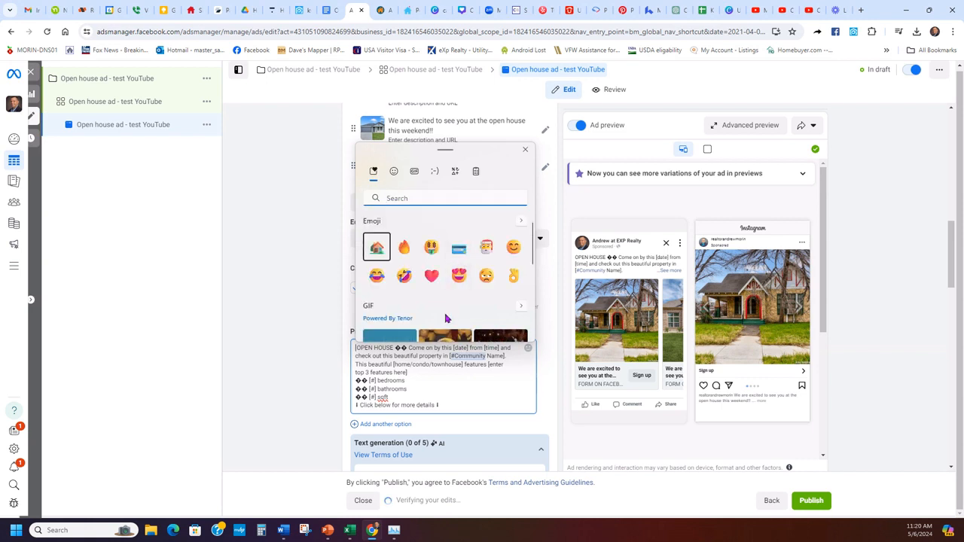
click(376, 248)
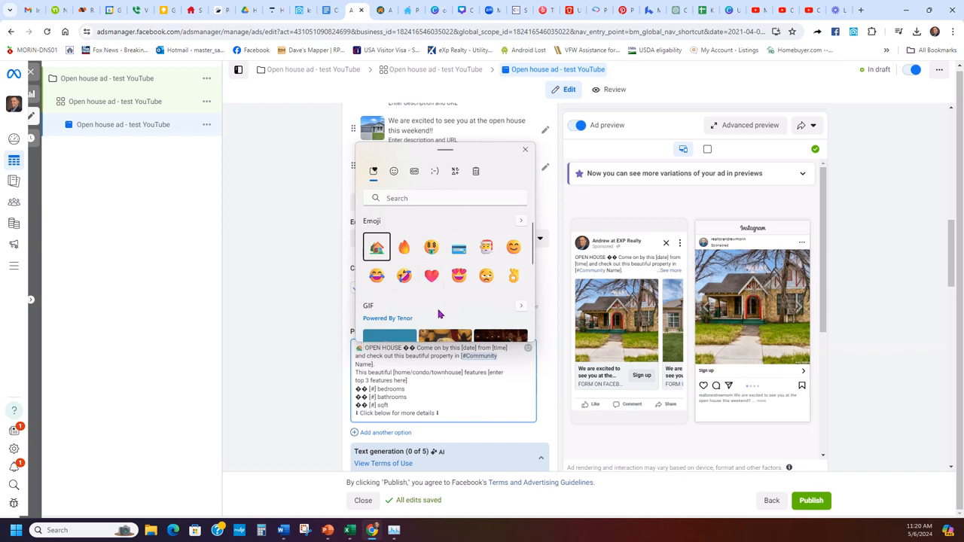
click(404, 247)
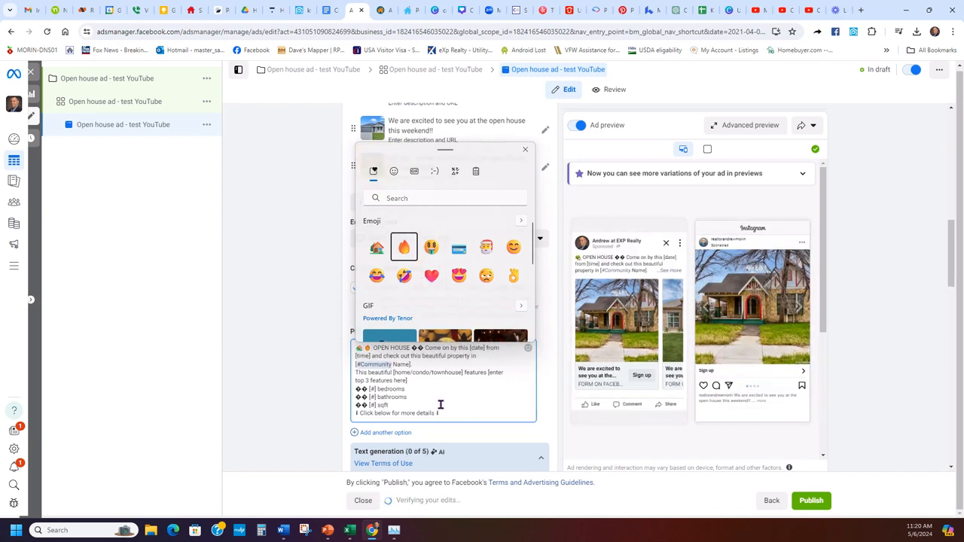
click(440, 404)
- Replace the broken characters after OPEN HOUSE with the same 🏡🔥 emojis
drag(372, 348, 351, 350)
key(ctrl+c)
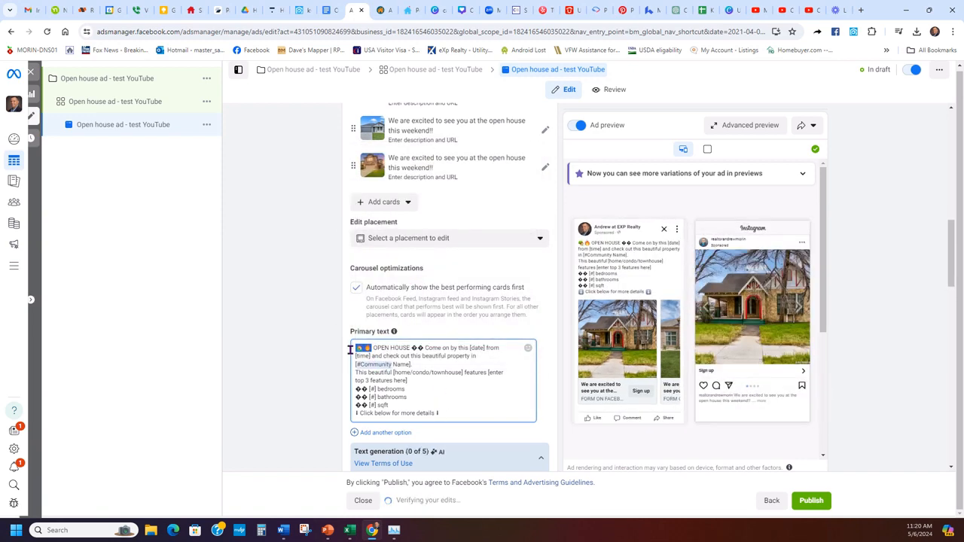
double_click(422, 348)
key(ctrl+v)
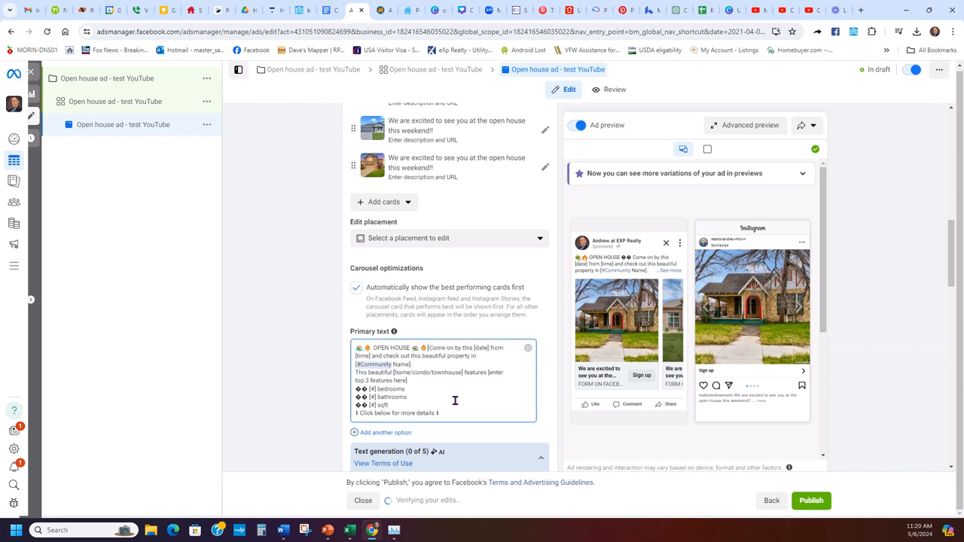
- Add blank lines after the first paragraph and after the features sentence
click(474, 398)
key(Return)
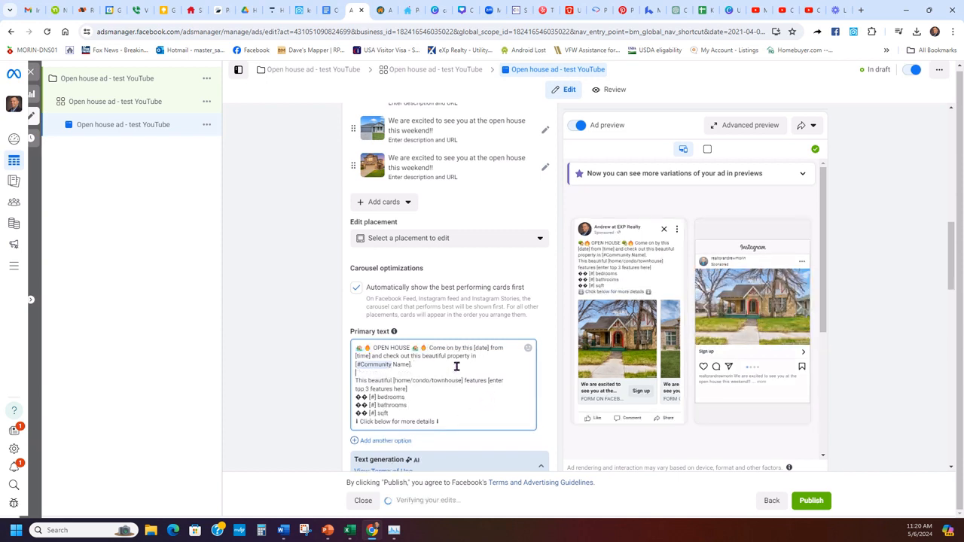
click(428, 389)
key(Return)
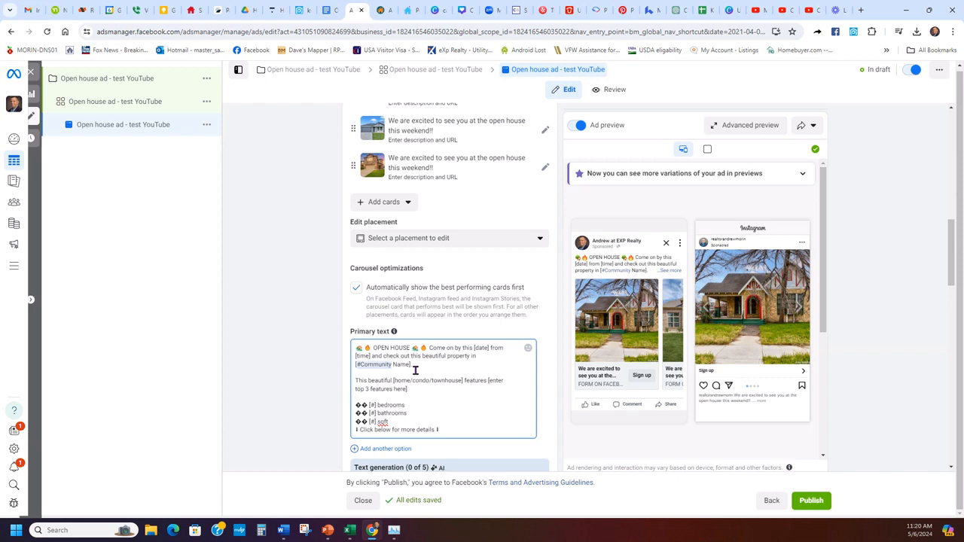
scroll(454, 377, down, 1)
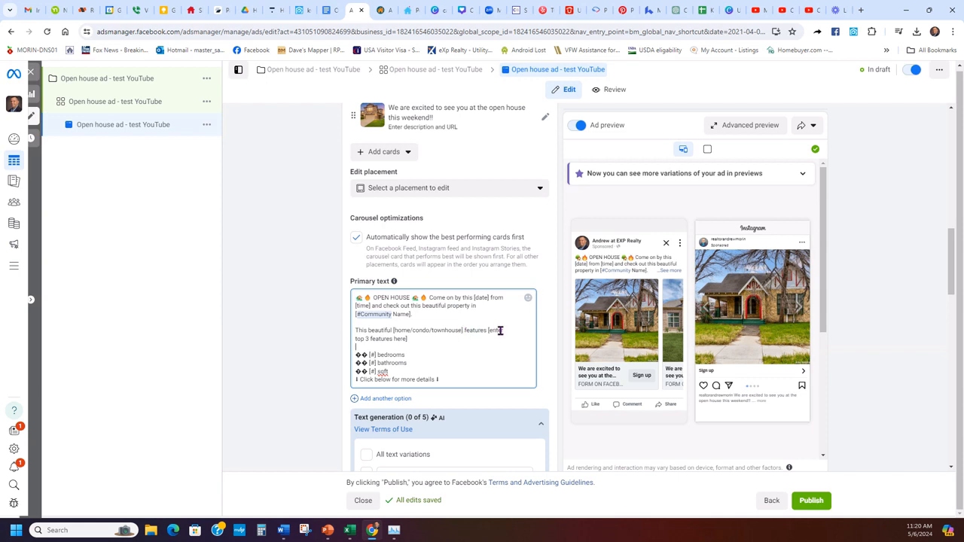
click(662, 322)
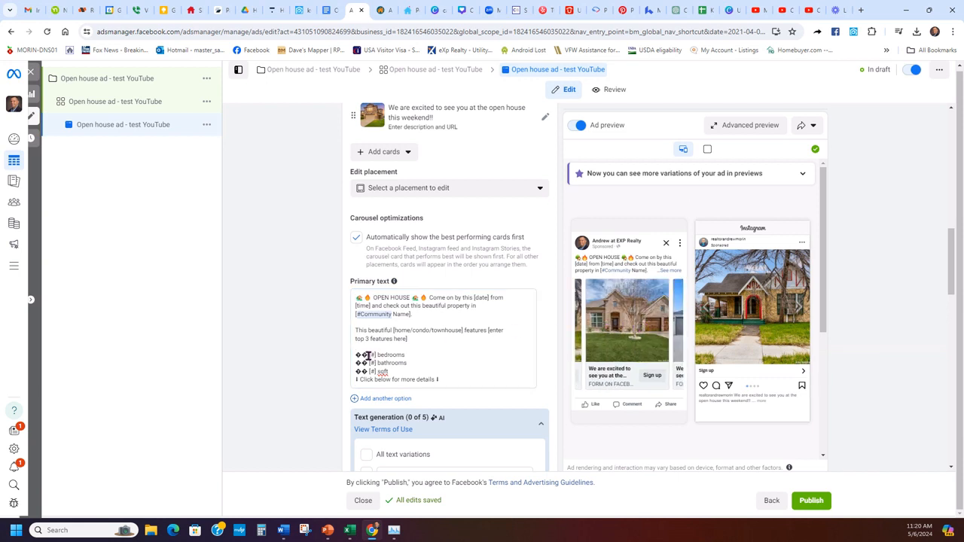
click(393, 375)
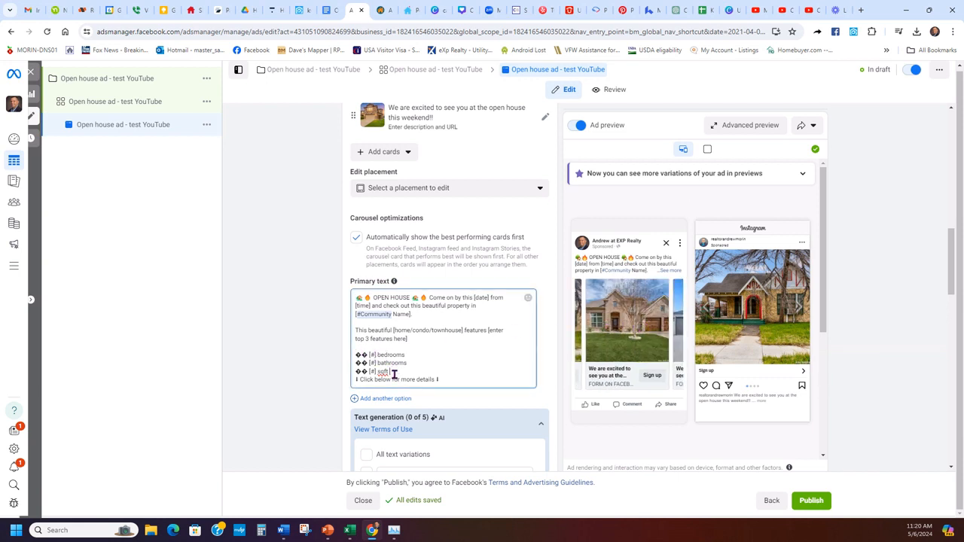
key(Return)
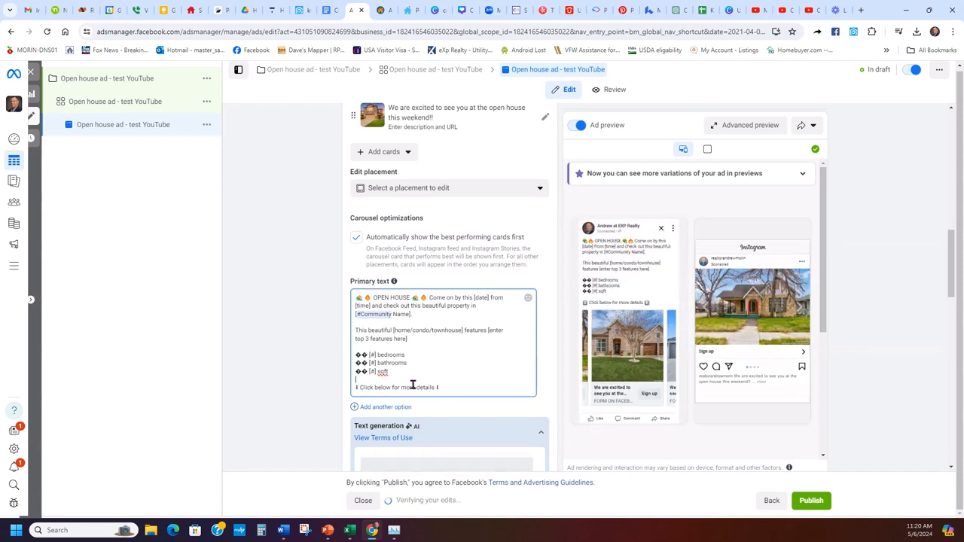
scroll(316, 366, down, 2)
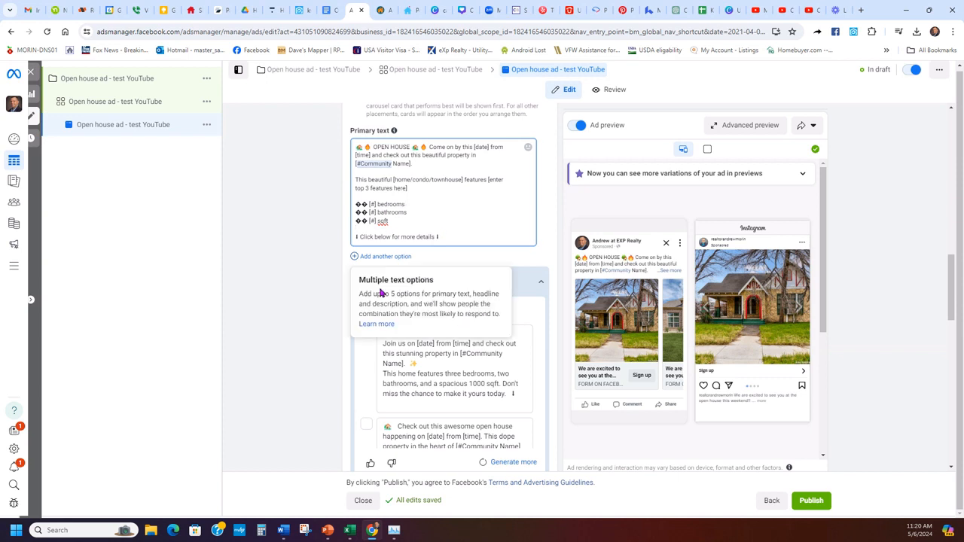
scroll(304, 332, down, 1)
scroll(304, 332, down, 1)
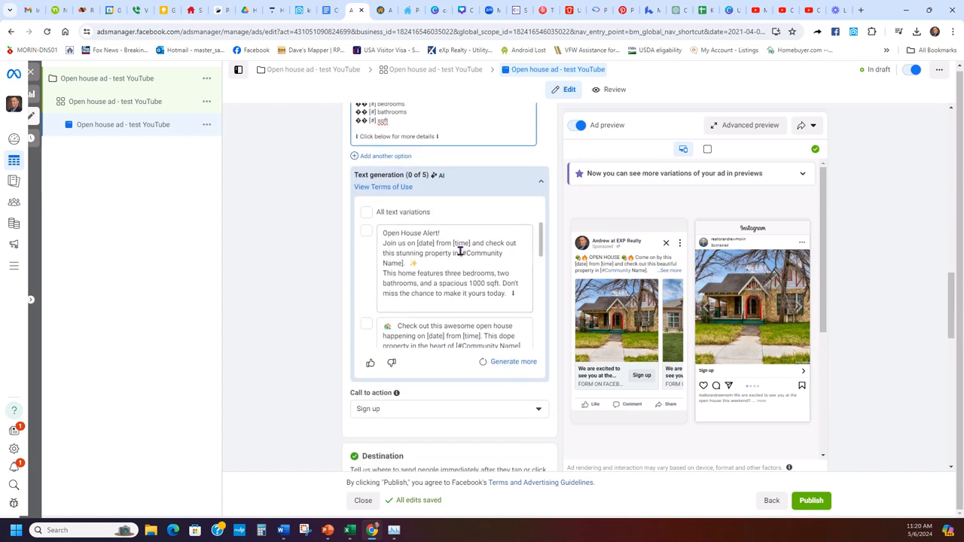
scroll(455, 252, down, 4)
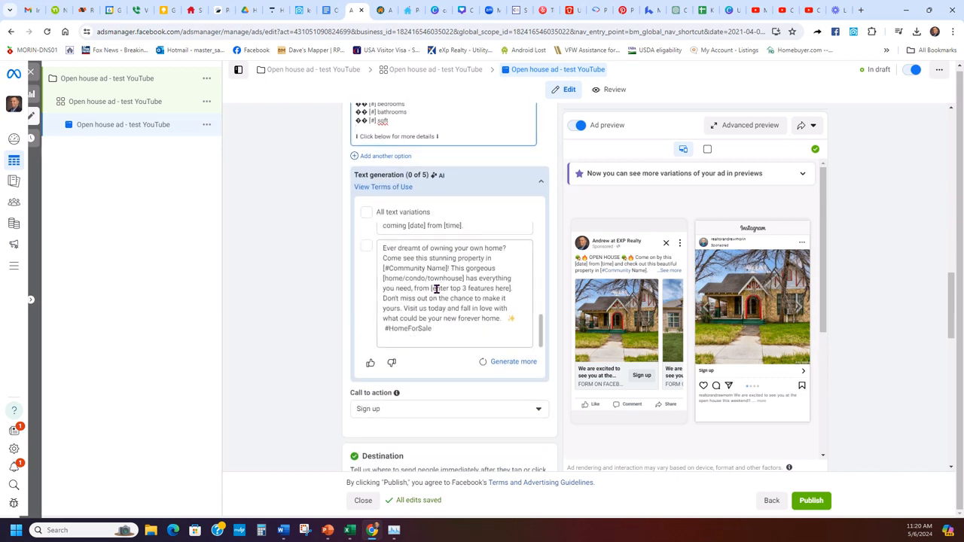
scroll(428, 320, up, 5)
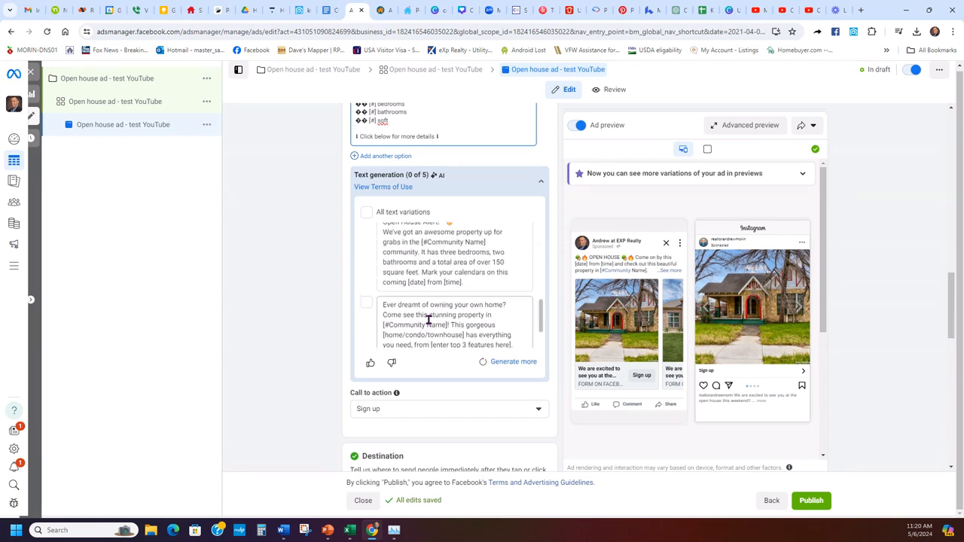
mouse_move(443, 181)
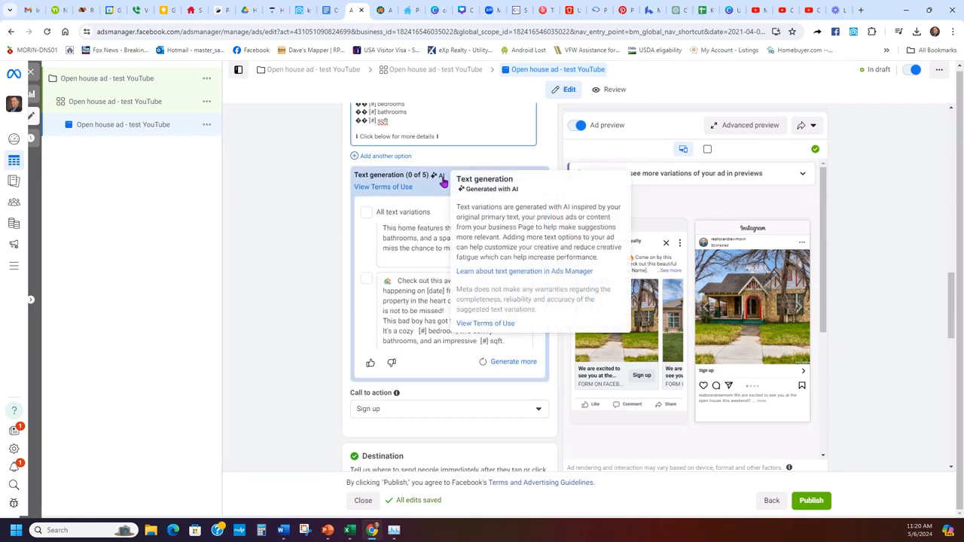
scroll(421, 290, down, 1)
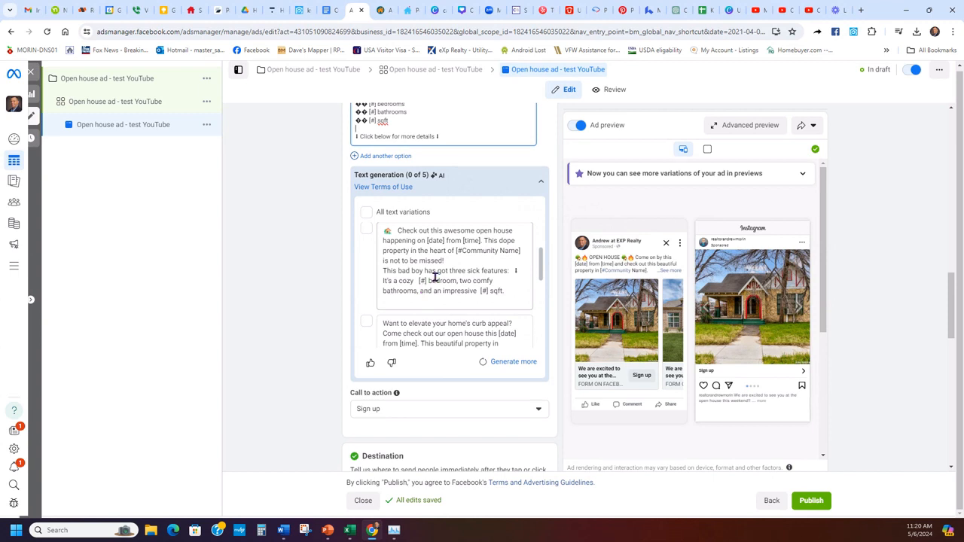
scroll(434, 276, down, 2)
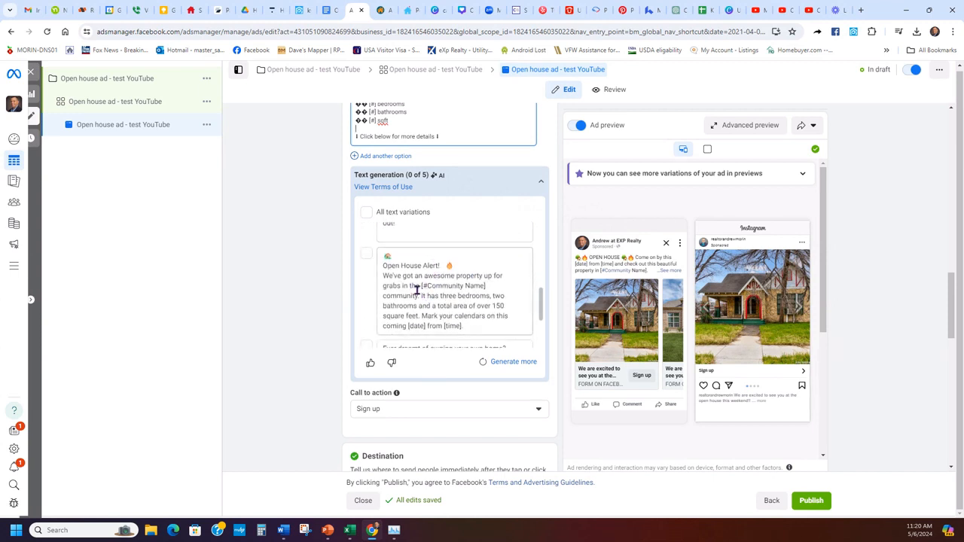
scroll(417, 290, down, 2)
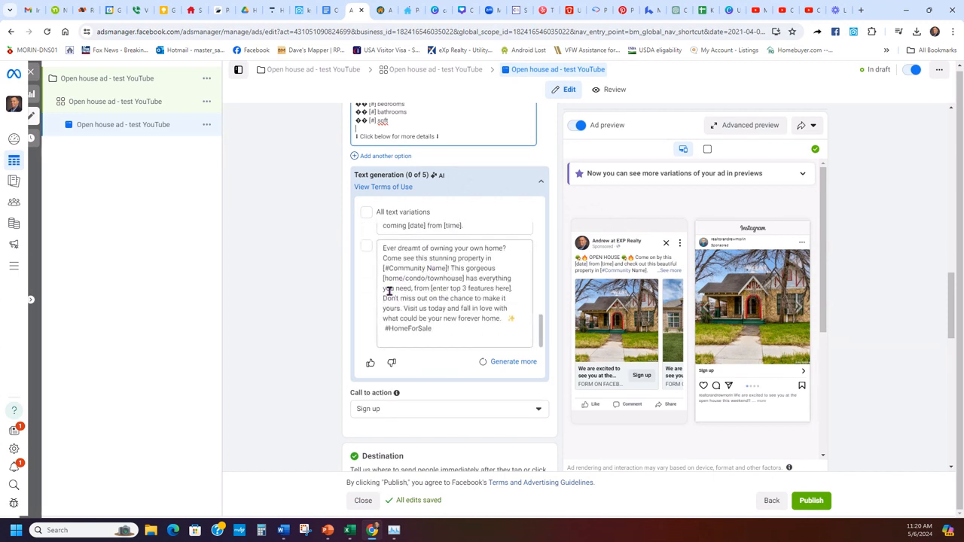
scroll(312, 376, up, 3)
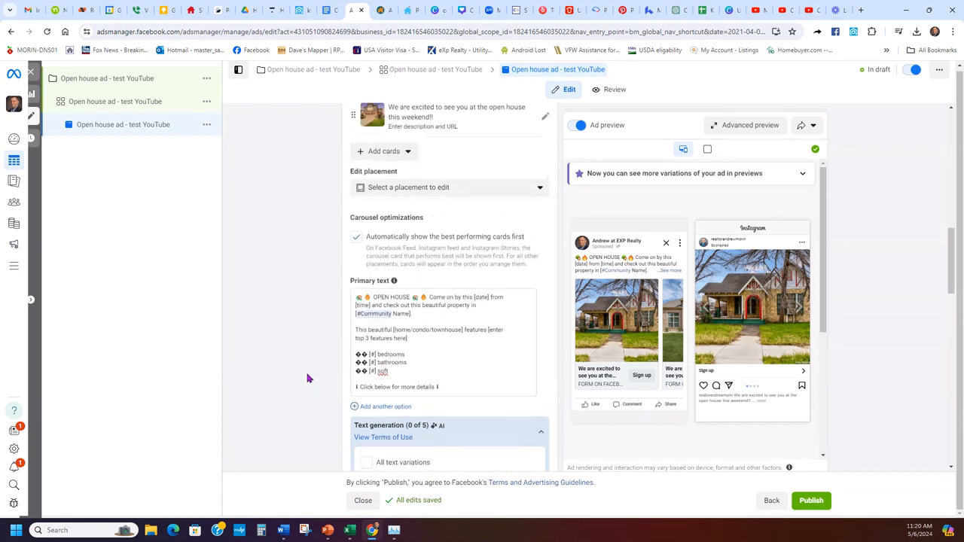
scroll(290, 339, down, 2)
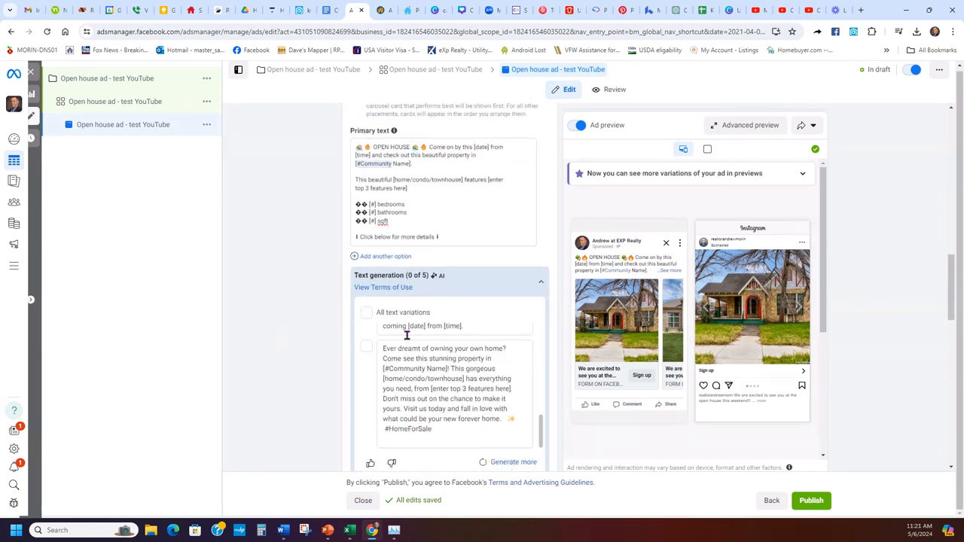
scroll(299, 365, down, 3)
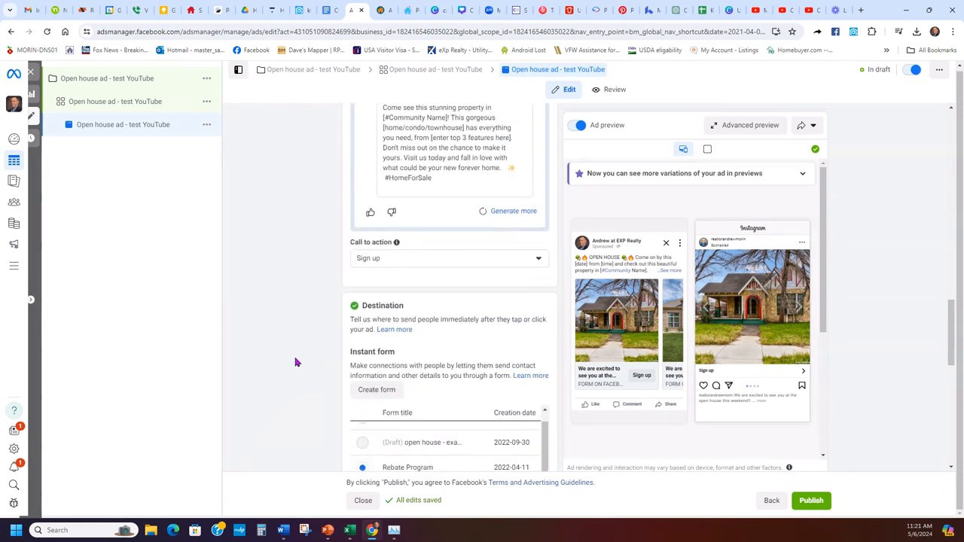
- Pick Learn more in the Call to action dropdown, replacing Sign up
click(441, 259)
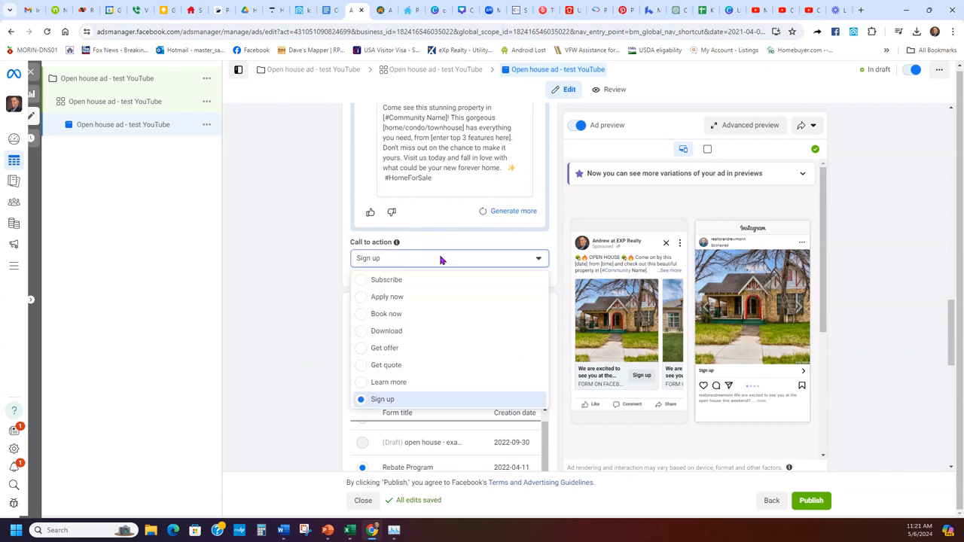
click(386, 381)
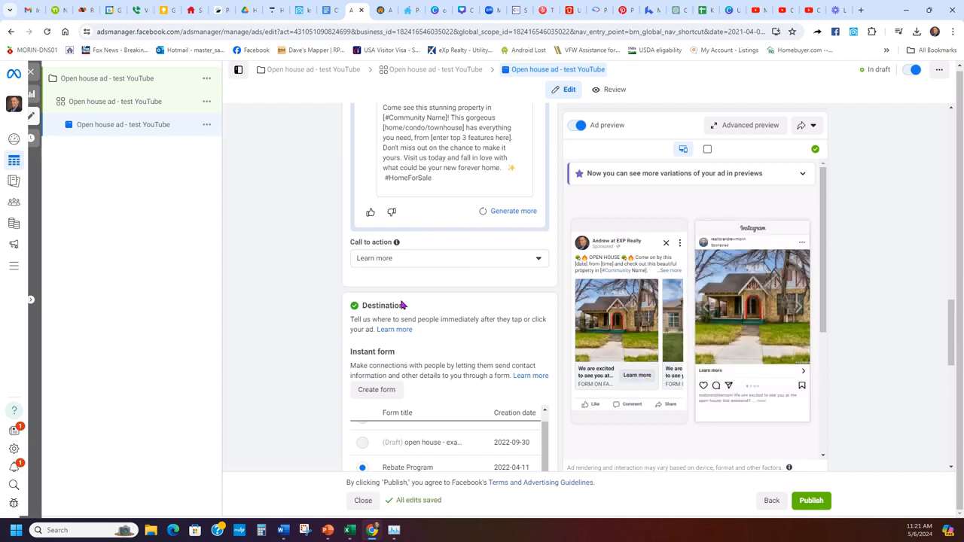
scroll(281, 350, down, 1)
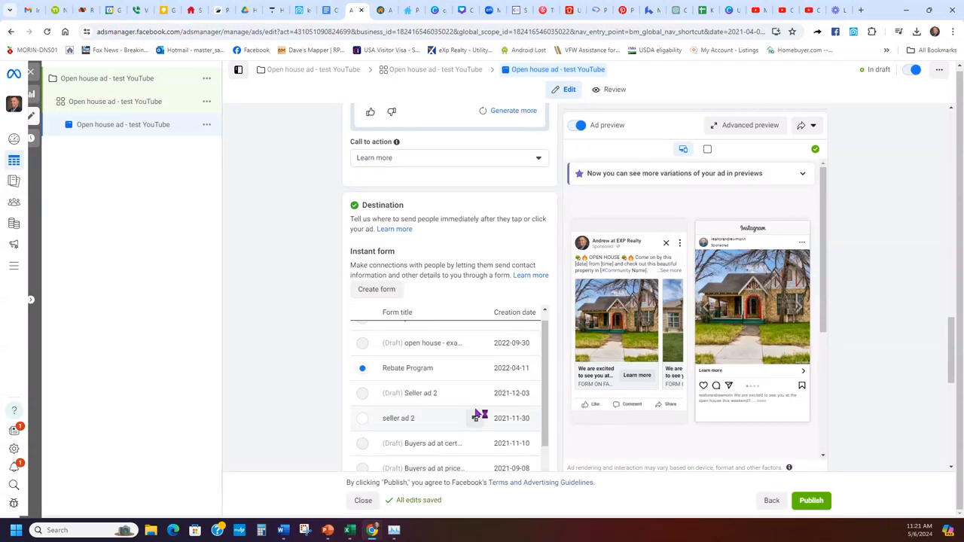
scroll(482, 409, up, 1)
- Review the existing instant forms under Destination, then start a new one with Create form
scroll(304, 379, down, 1)
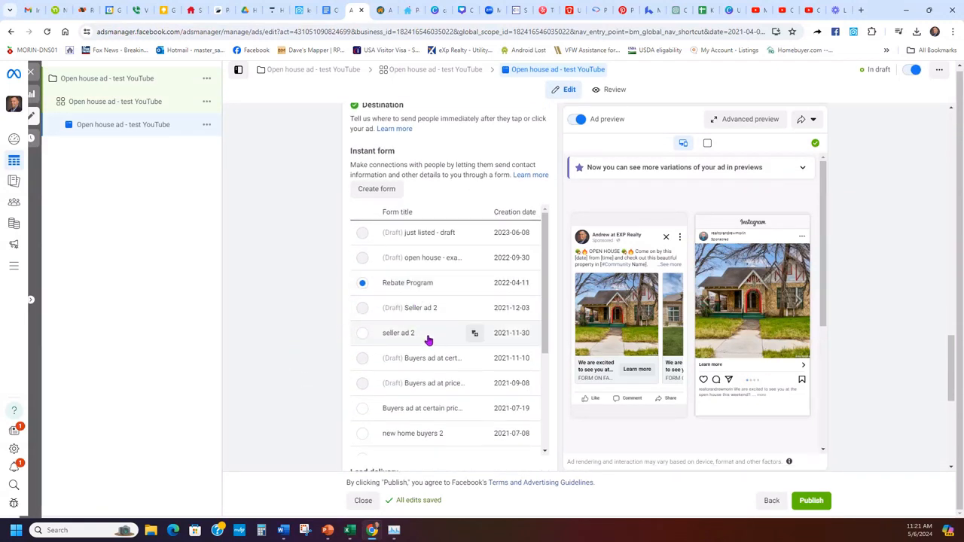
scroll(428, 338, down, 2)
scroll(437, 312, down, 2)
scroll(448, 384, up, 6)
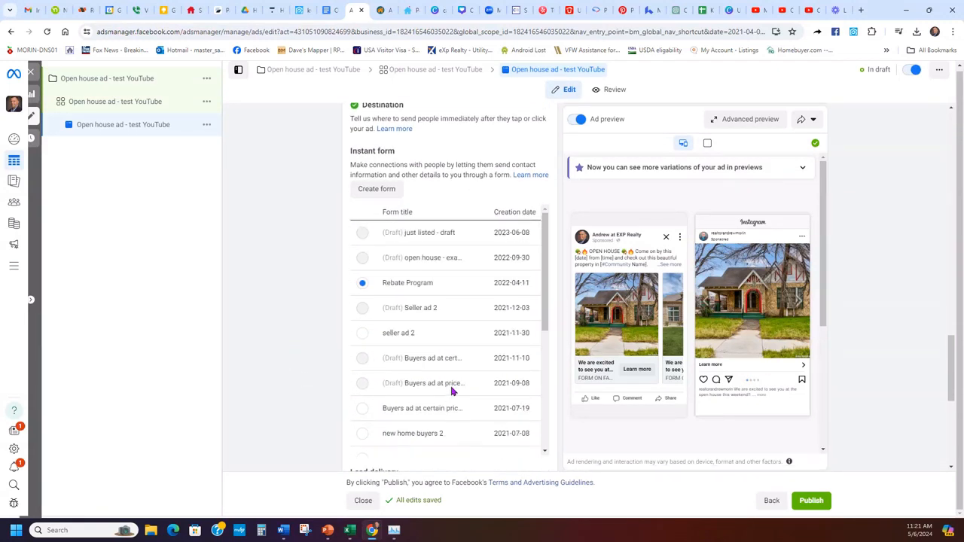
scroll(290, 370, up, 1)
drag(396, 251, 355, 254)
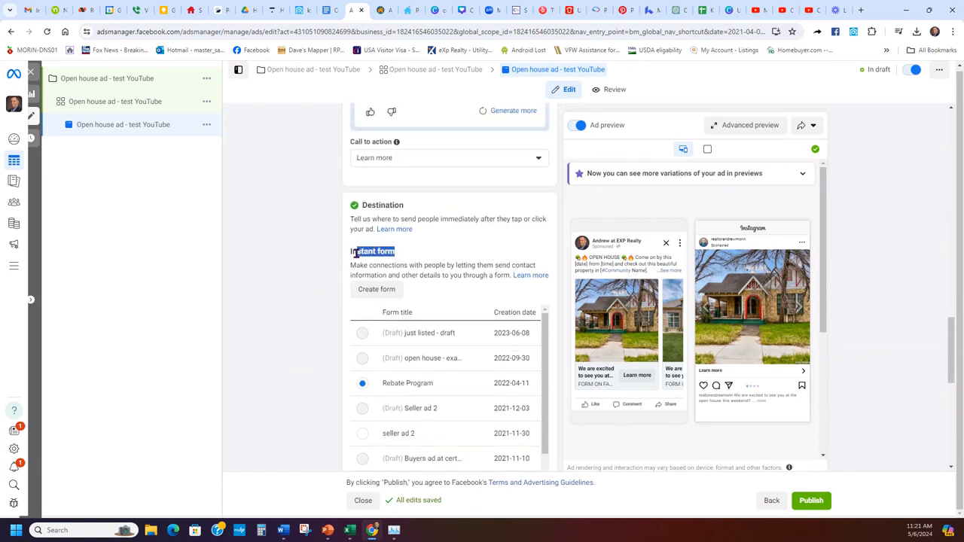
click(283, 284)
click(382, 291)
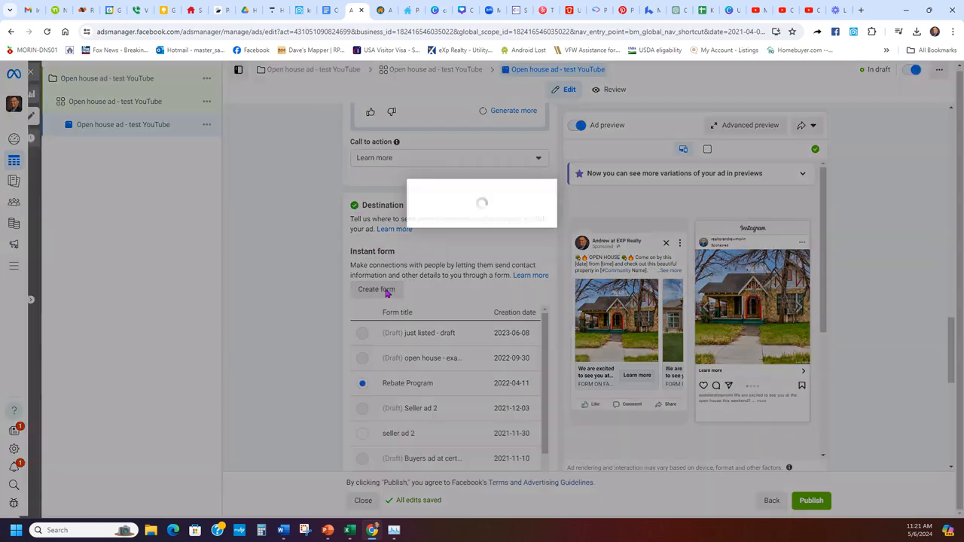
- Accept the housing policy notice and name the form 'Open House ad - test YouTube'
click(491, 331)
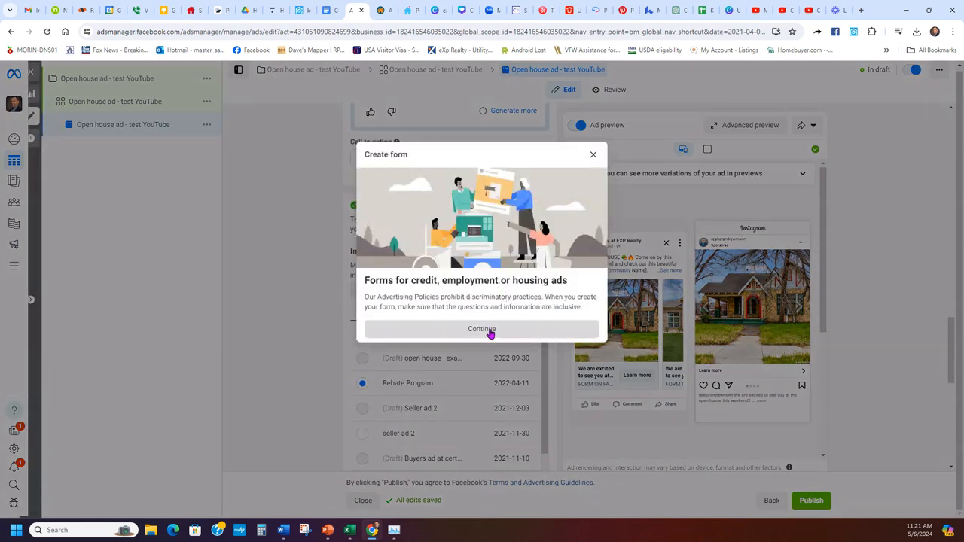
triple_click(351, 170)
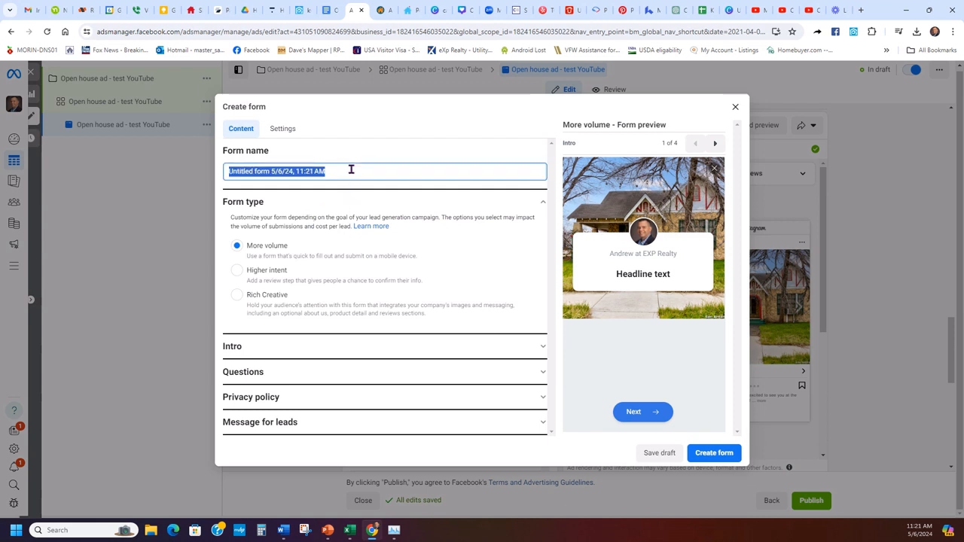
text(Open House  - tes)
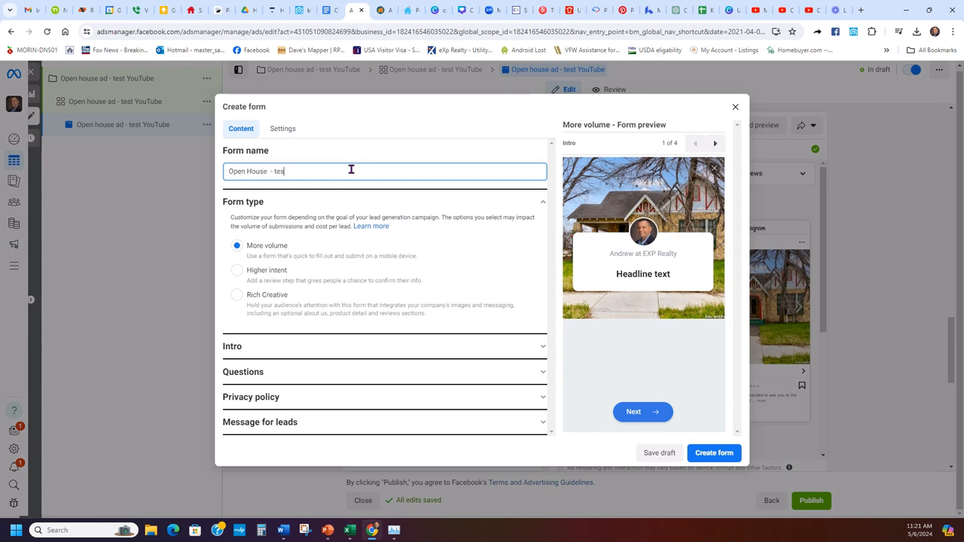
text(t YouT)
text(ad)
click(321, 225)
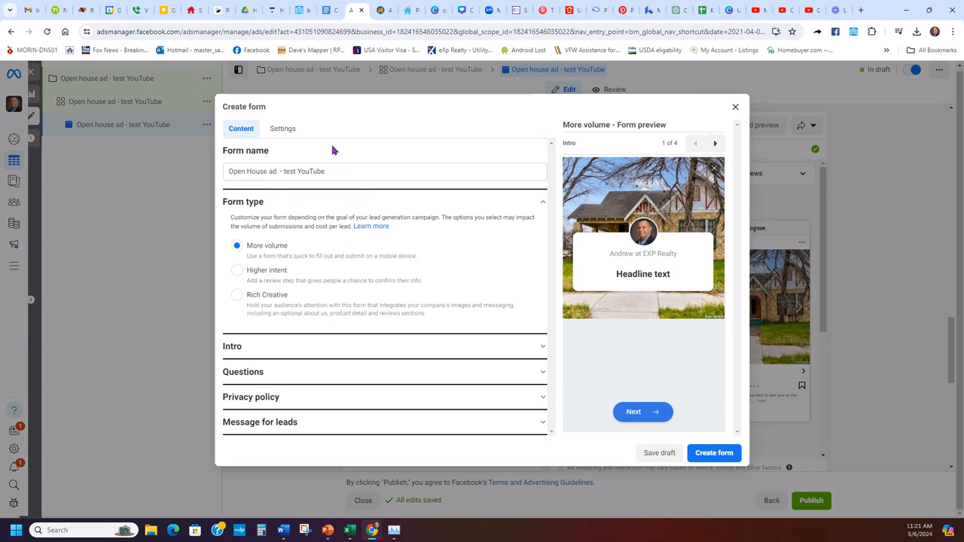
- Set the form's Sharing setting to Open in Settings
click(284, 129)
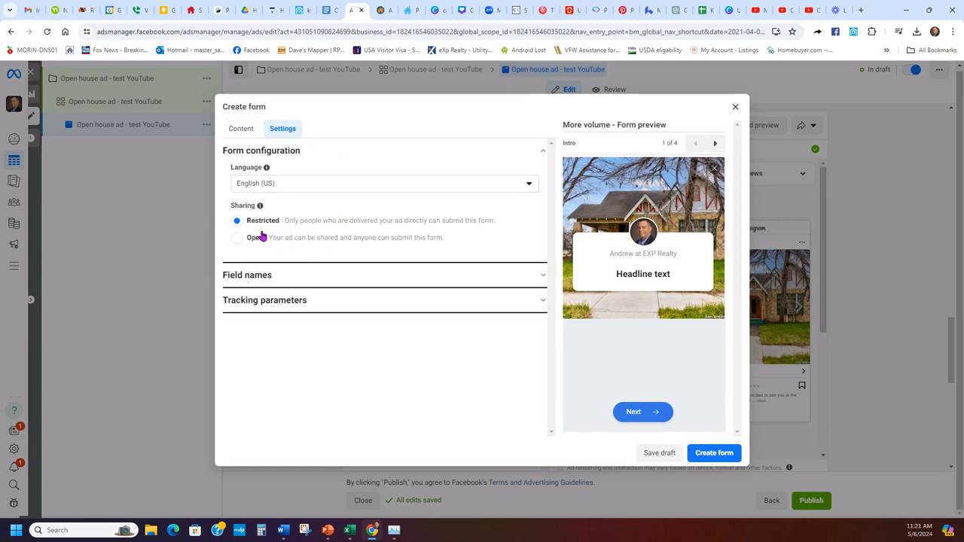
click(237, 238)
drag(442, 240, 244, 255)
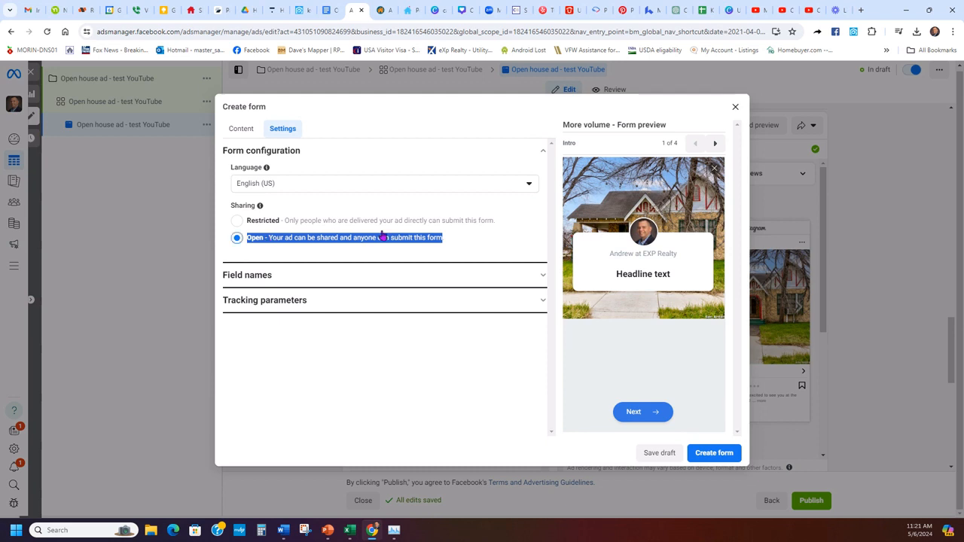
click(447, 234)
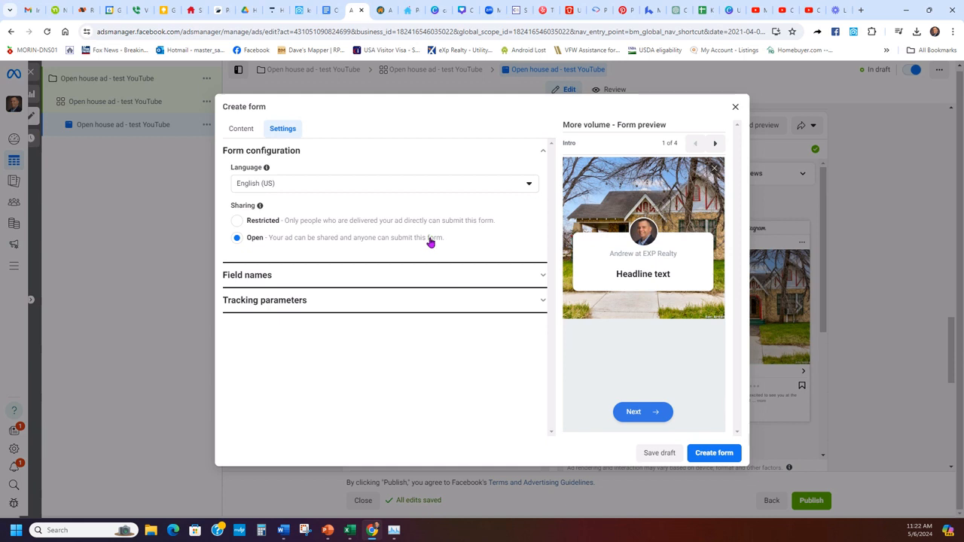
- Expand the form's Intro section and remove its greeting
click(241, 131)
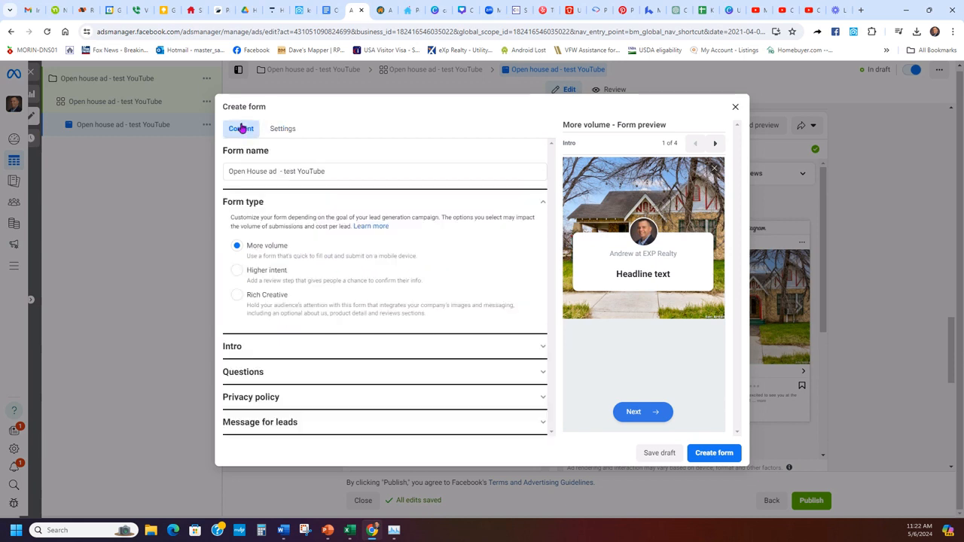
click(361, 345)
scroll(442, 251, down, 3)
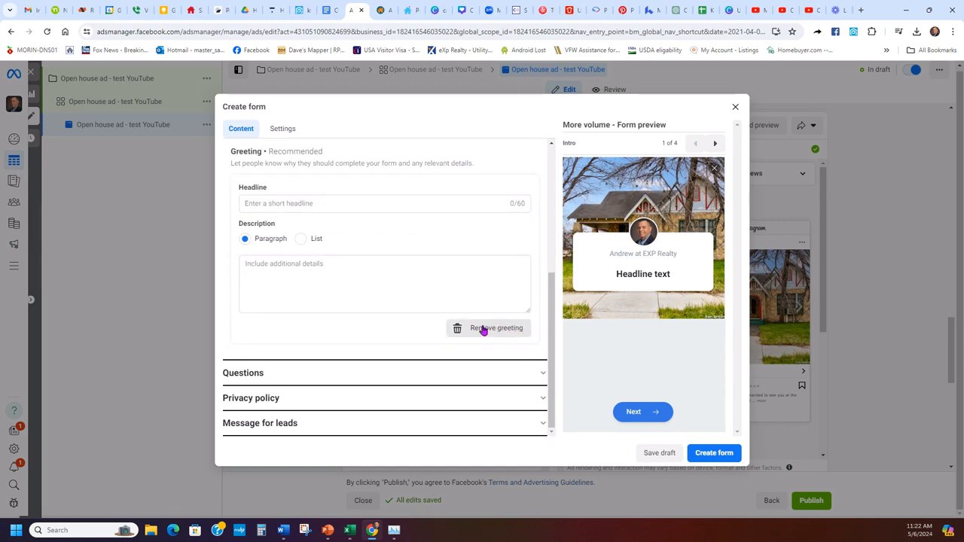
scroll(402, 314, up, 2)
scroll(399, 233, up, 3)
scroll(401, 241, down, 5)
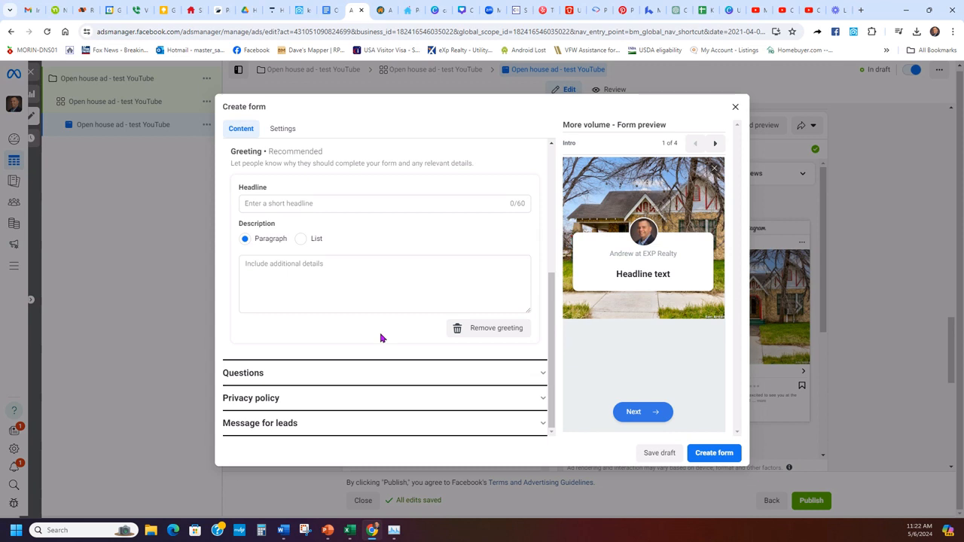
scroll(387, 301, up, 1)
scroll(448, 338, down, 1)
click(497, 329)
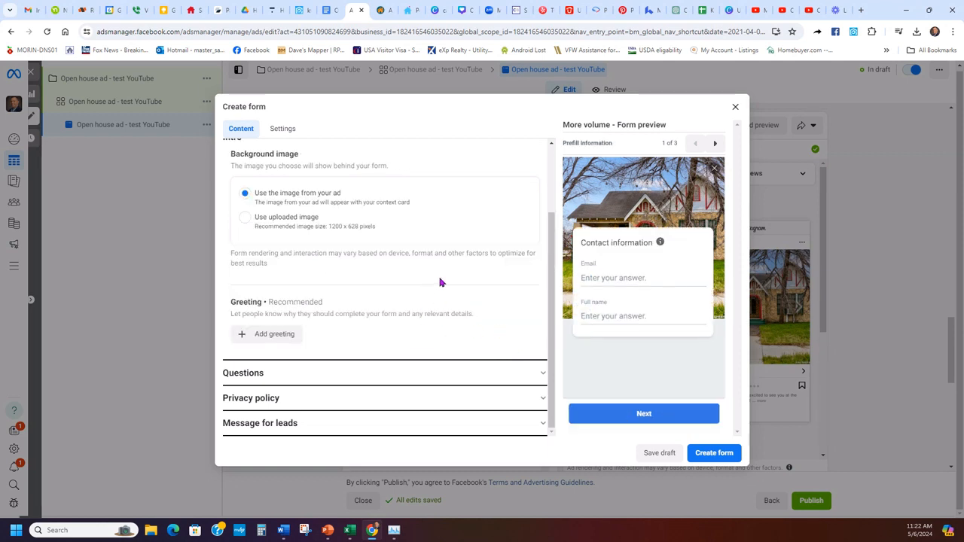
- Expand Questions, focus the prefill Description field, and bring up the Open house AD doc
click(381, 373)
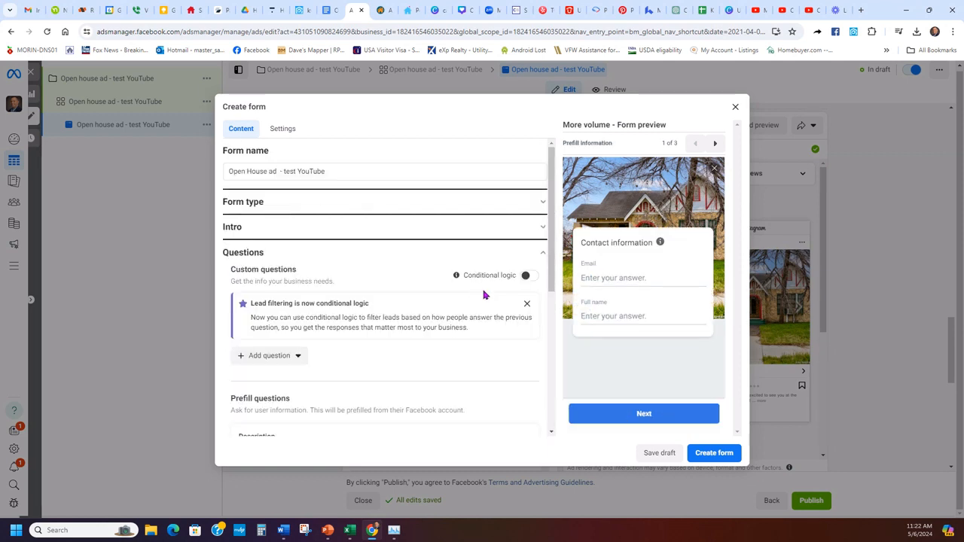
scroll(369, 239, down, 2)
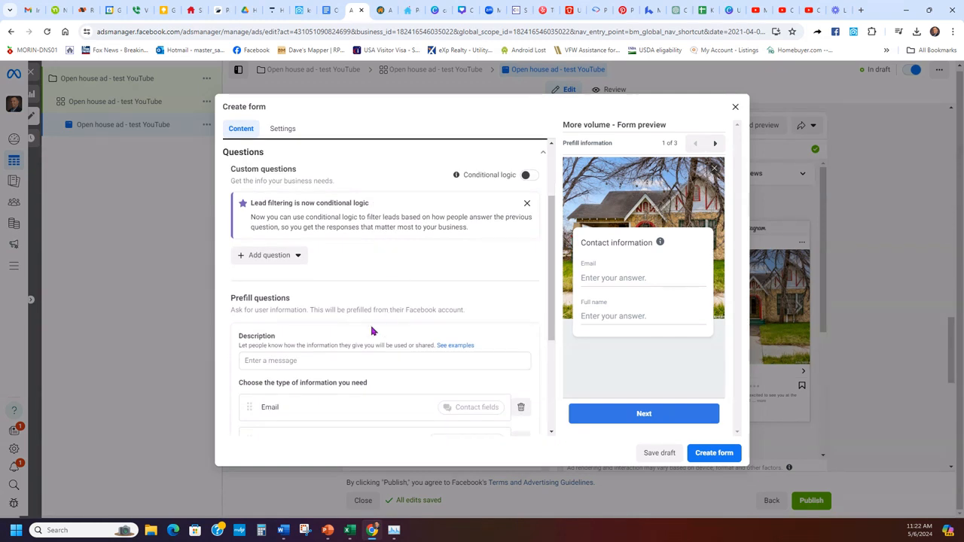
click(323, 362)
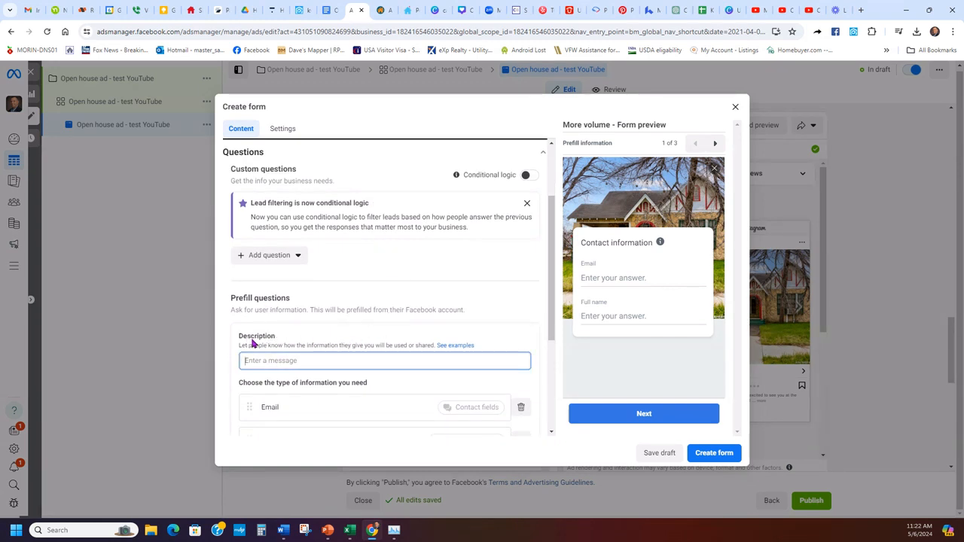
scroll(253, 343, down, 2)
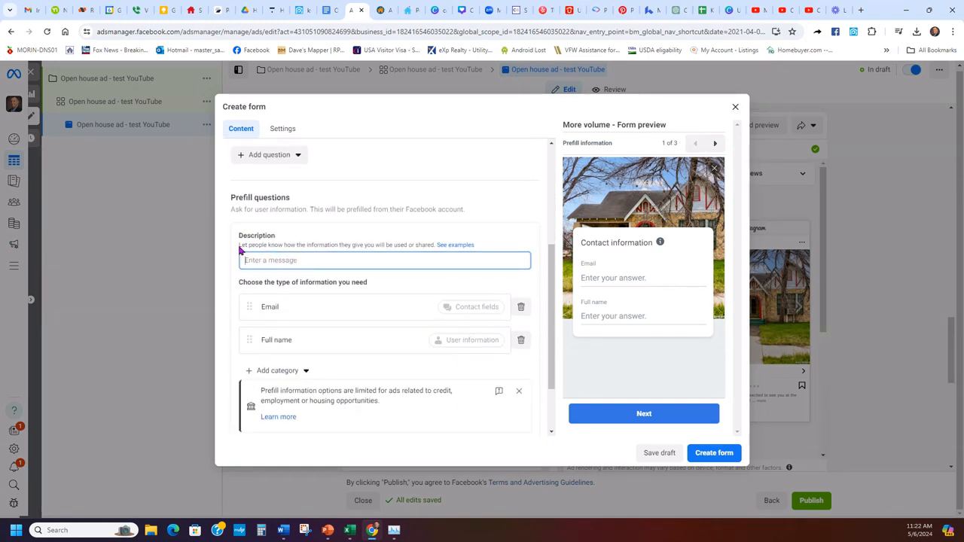
drag(435, 244, 239, 247)
click(350, 243)
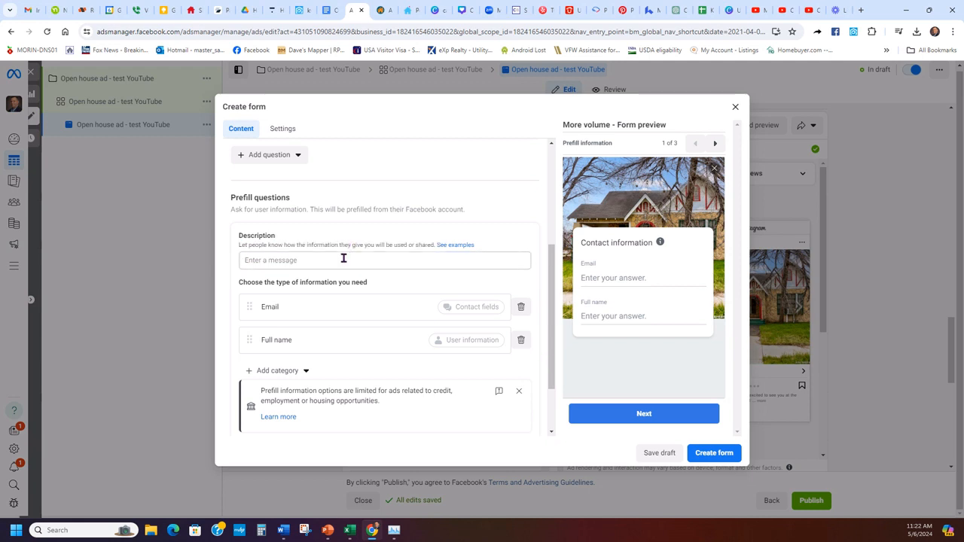
click(344, 257)
click(329, 7)
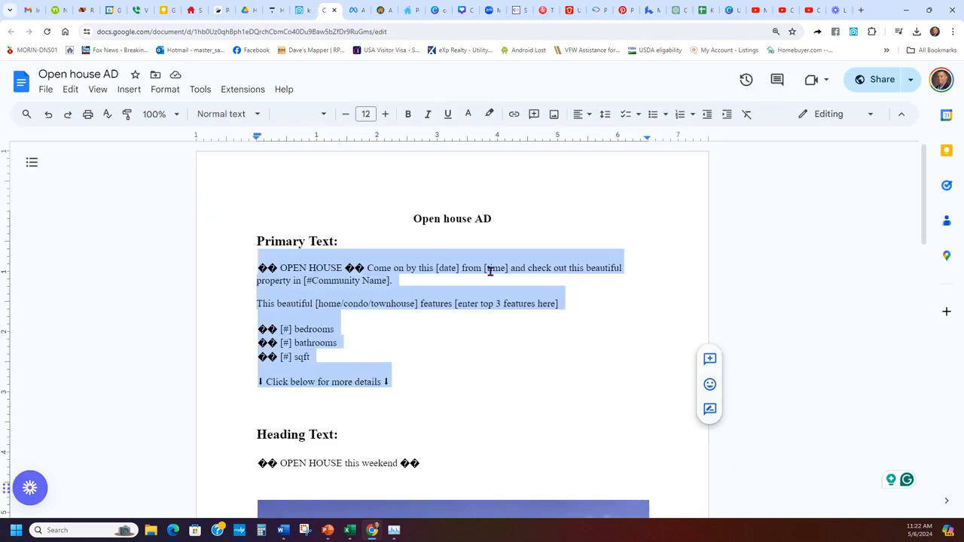
- Paste 'We will use your information to send you the open house information.' as the prefill description
scroll(542, 269, down, 15)
scroll(566, 269, down, 3)
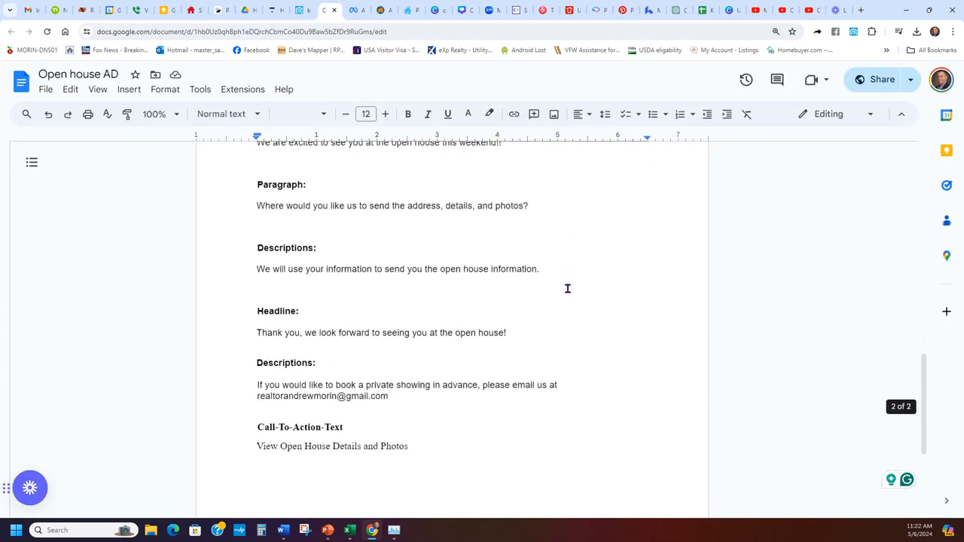
click(558, 290)
drag(551, 272, 238, 273)
key(ctrl+c)
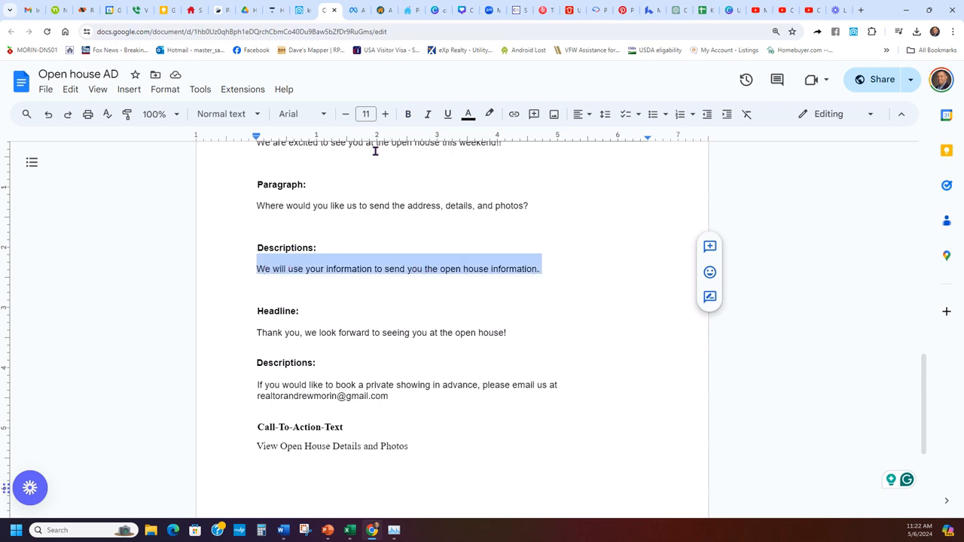
click(354, 9)
click(387, 256)
key(ctrl+v)
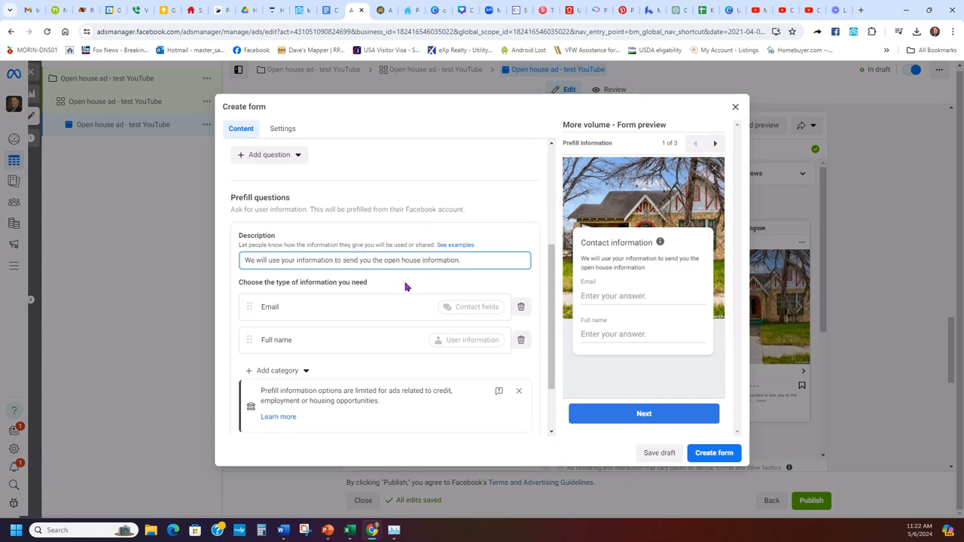
- Add a Phone number question from the Contact fields category
click(404, 286)
scroll(312, 294, down, 1)
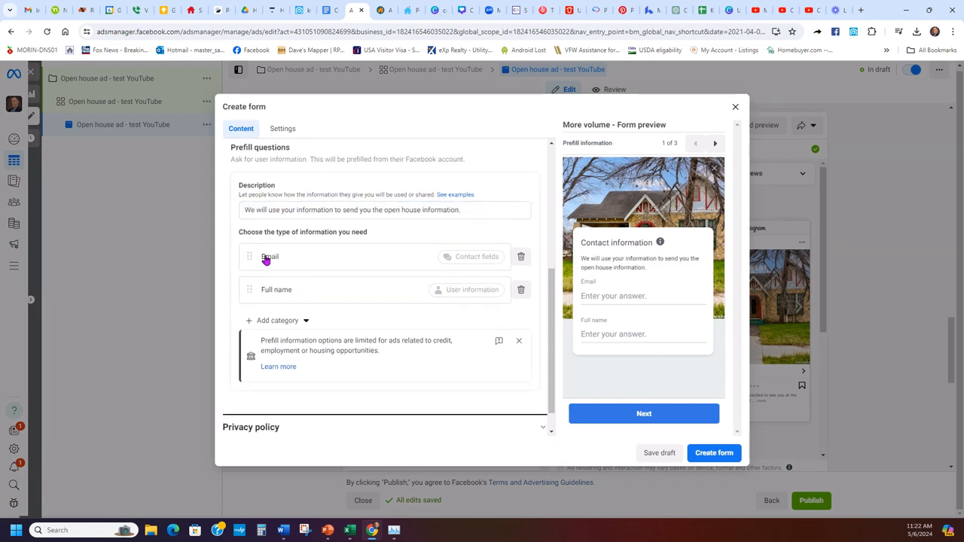
click(285, 326)
mouse_move(291, 347)
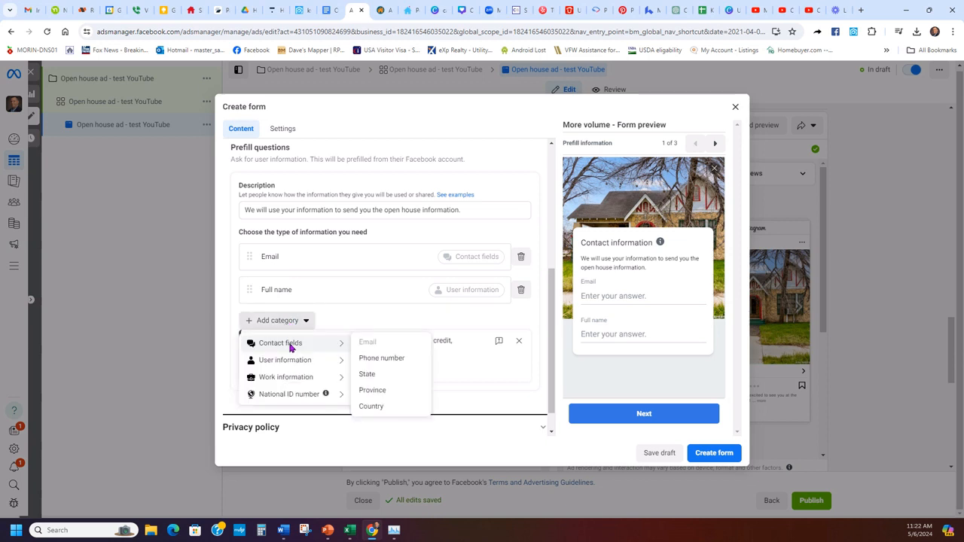
click(391, 360)
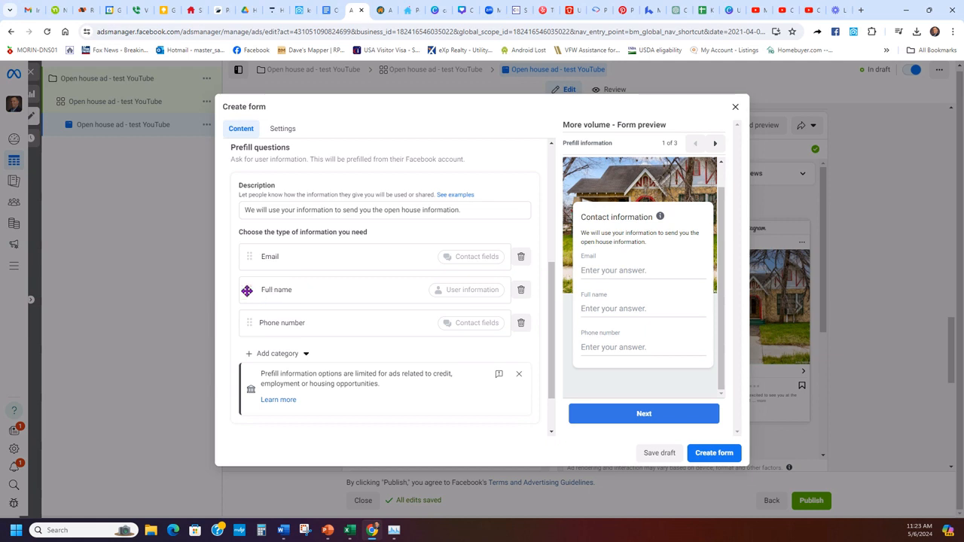
- Move Full name above Email and expand the Privacy policy section
drag(246, 293, 271, 254)
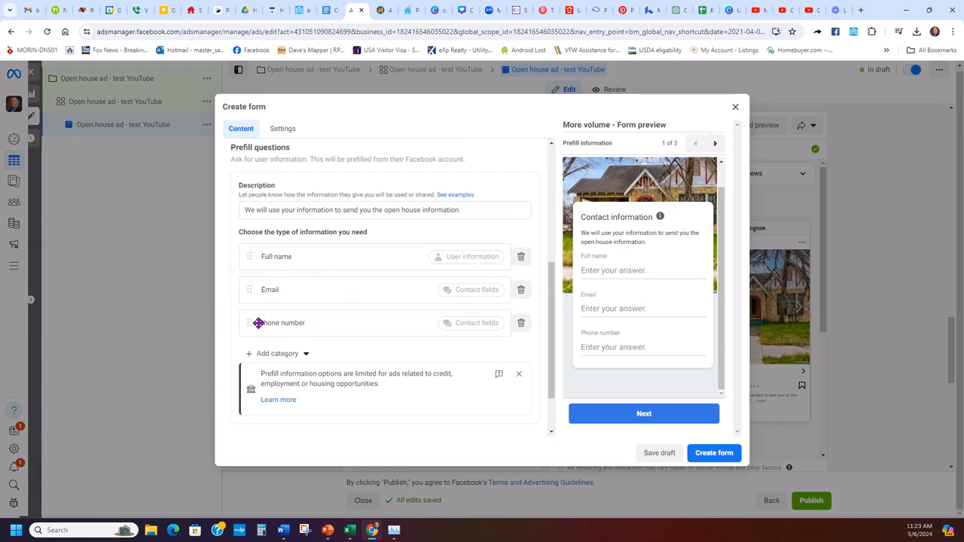
scroll(361, 278, down, 1)
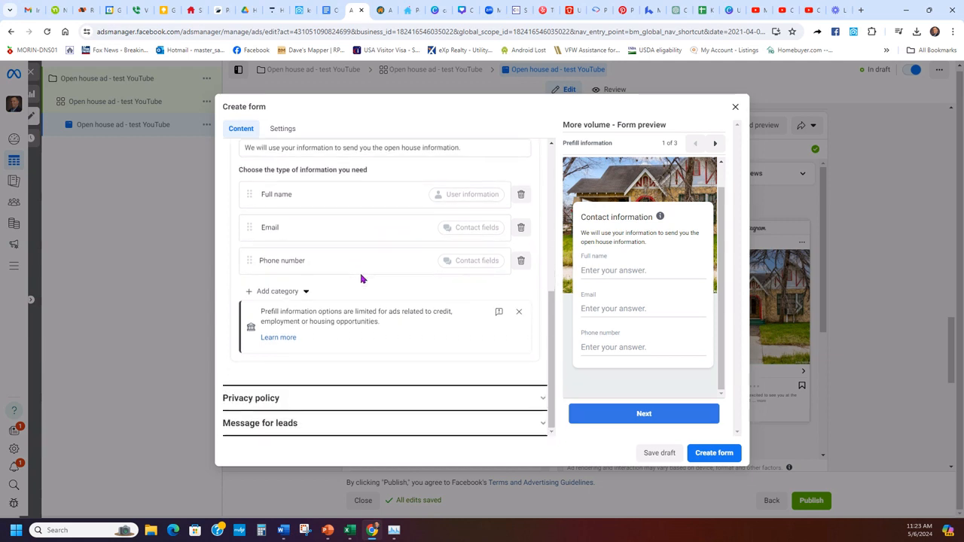
click(323, 397)
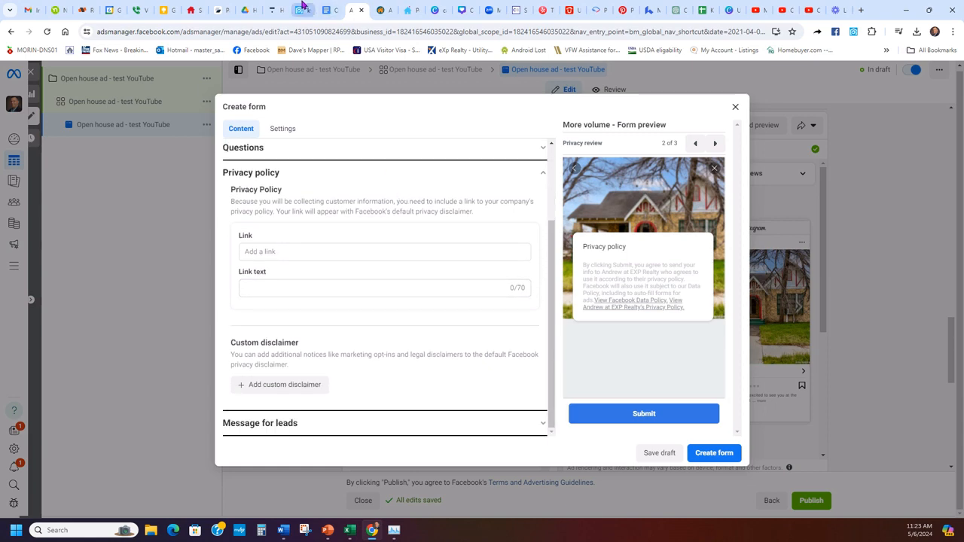
- Open the eXp Realty agent website from kvCORE and copy its Privacy Policy page address
click(301, 7)
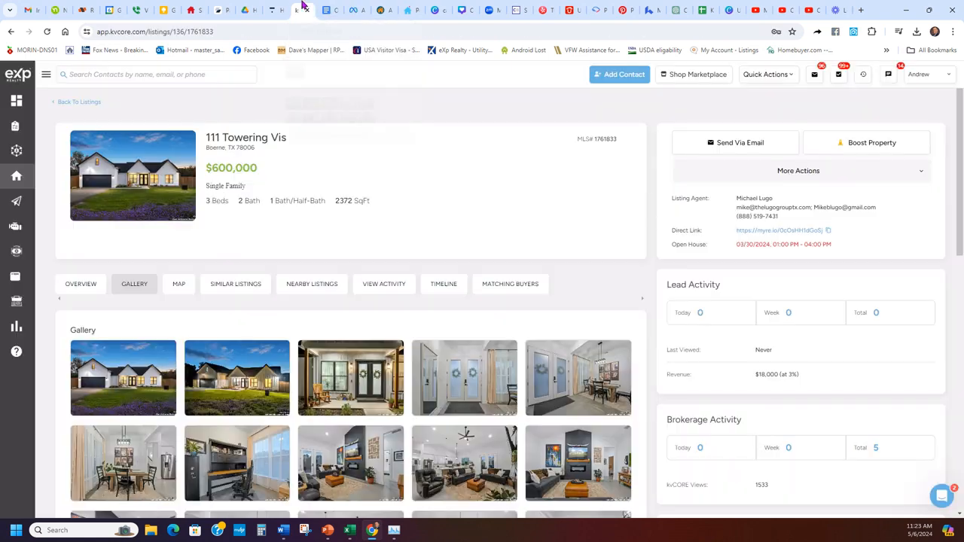
click(922, 73)
click(872, 130)
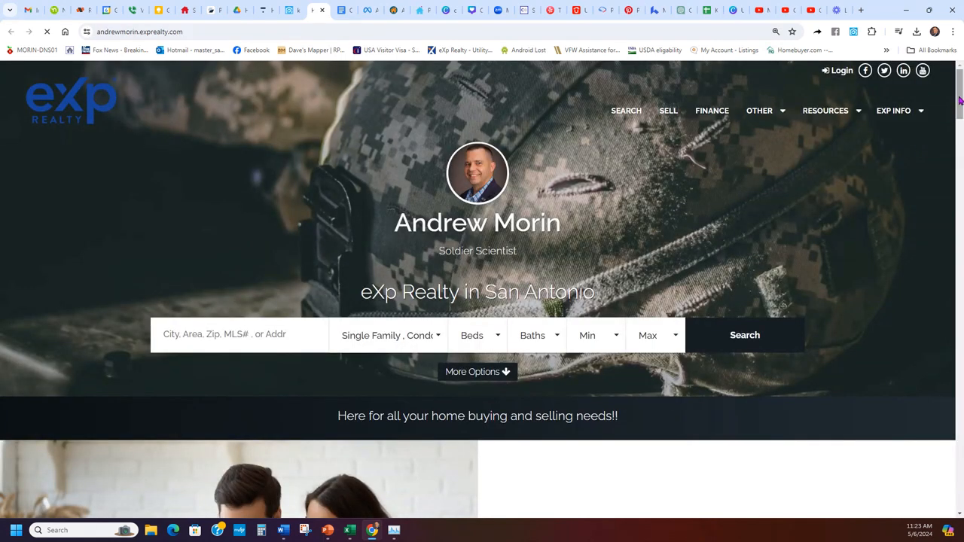
drag(960, 99, 959, 489)
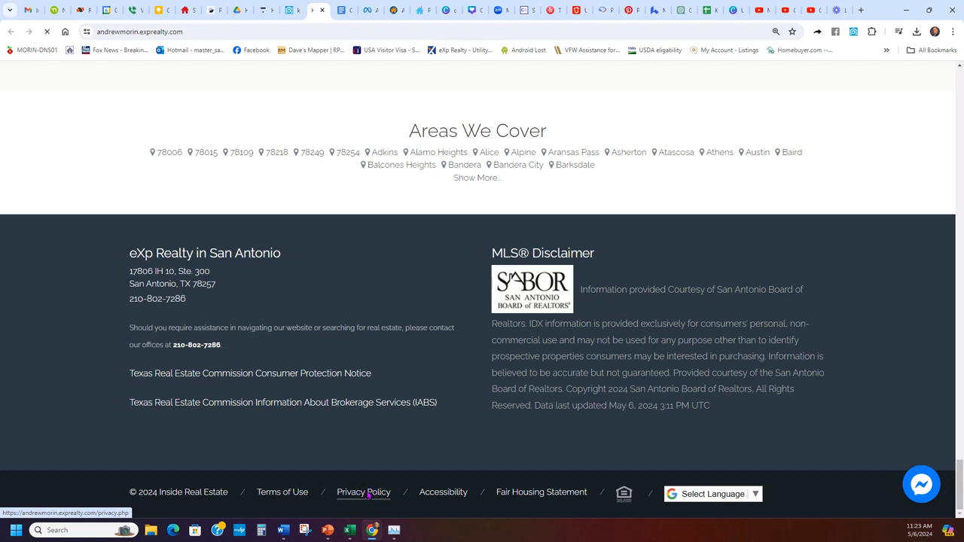
click(368, 495)
click(510, 34)
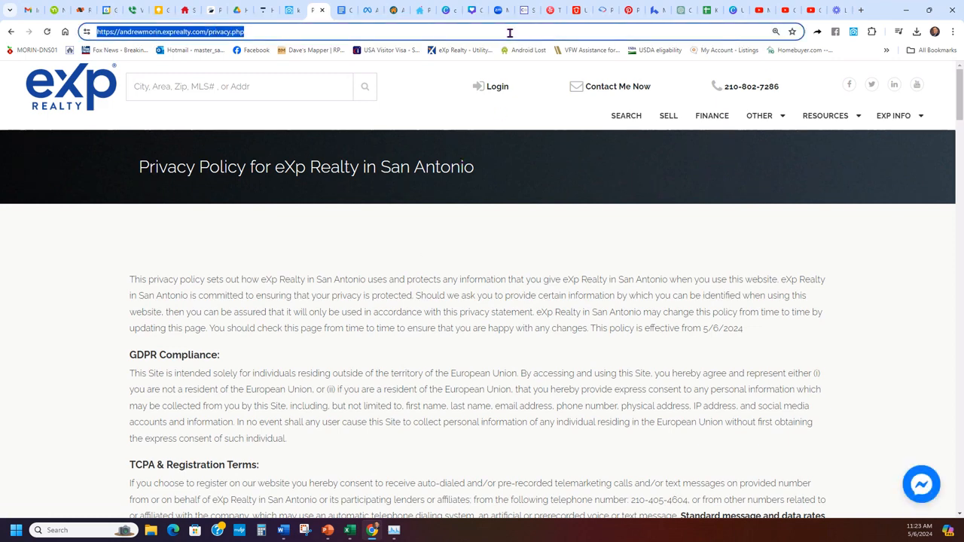
click(298, 7)
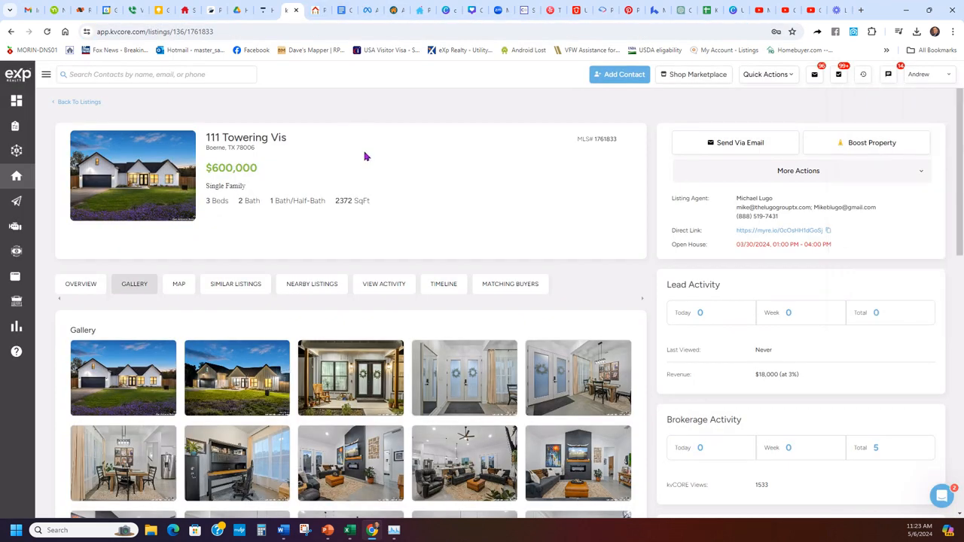
click(368, 9)
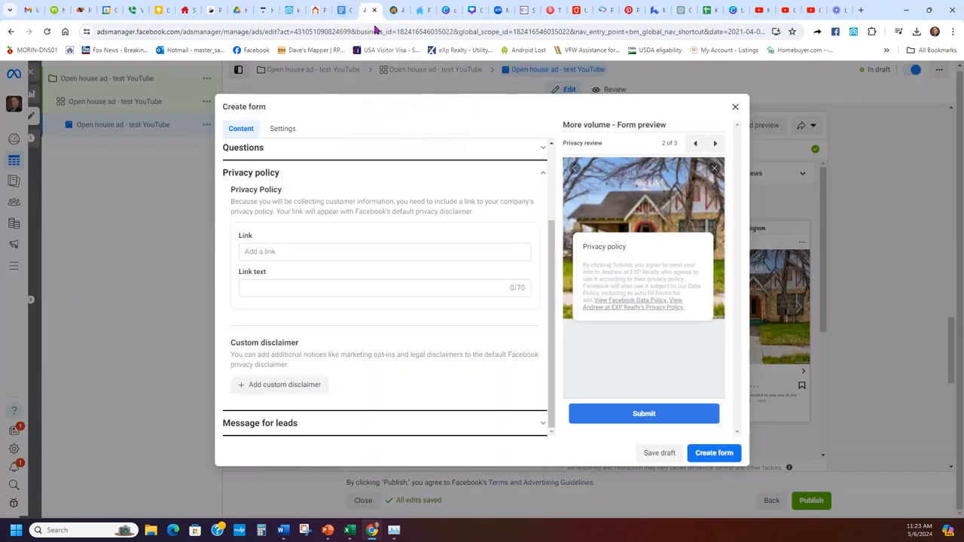
- Paste the copied privacy policy address as the lead form's privacy policy link
click(329, 251)
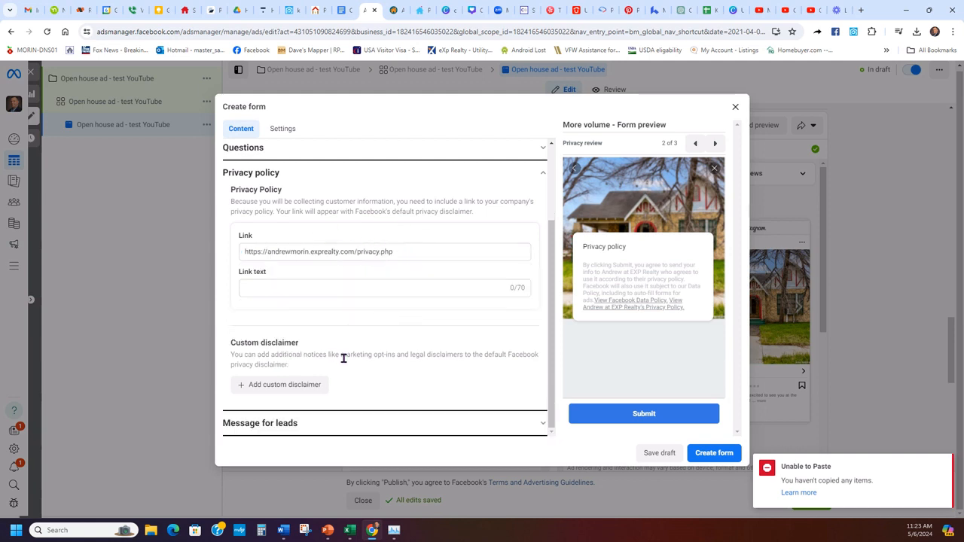
click(356, 426)
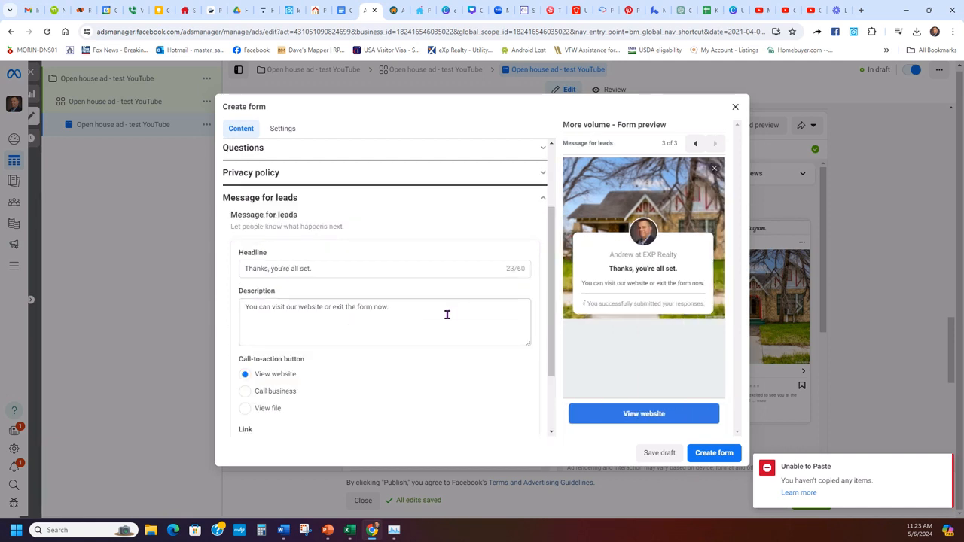
- Replace the thank-you headline with the one copied from the Open house AD copy document
click(344, 9)
scroll(437, 219, down, 2)
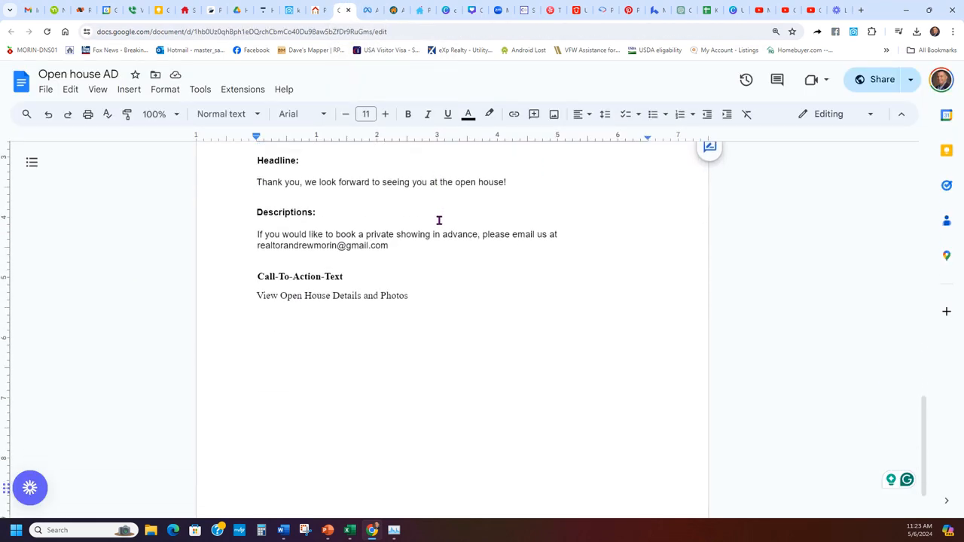
scroll(454, 276, up, 1)
drag(507, 234, 241, 235)
key(ctrl+c)
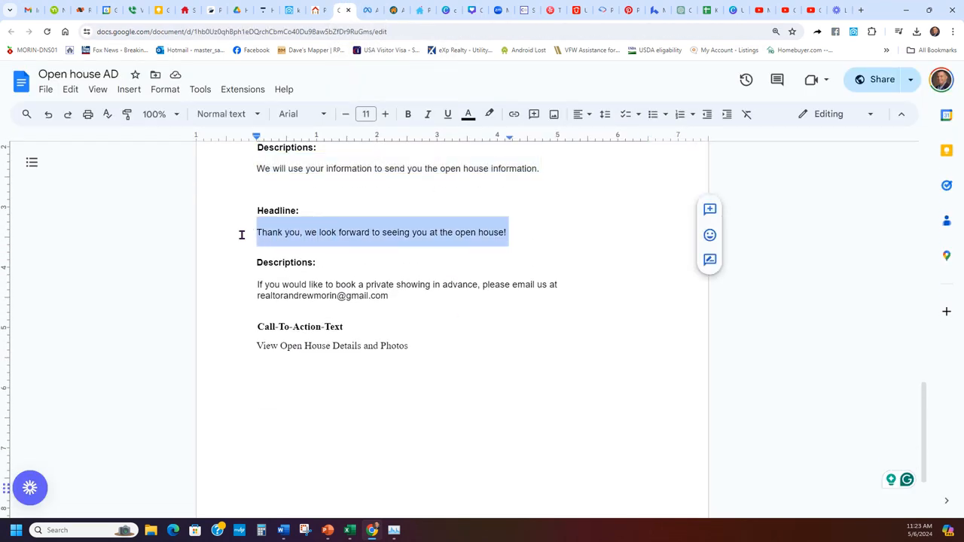
click(367, 9)
click(338, 275)
key(ctrl+a)
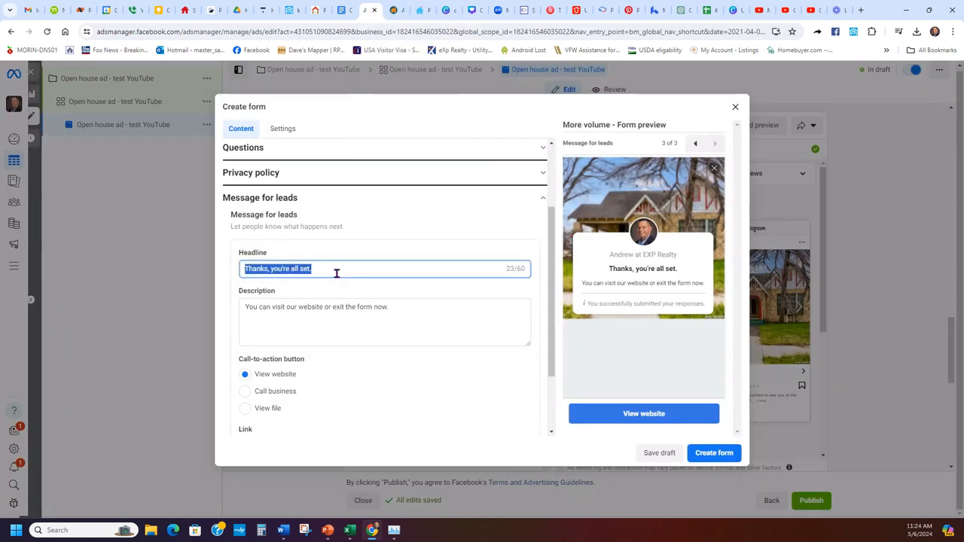
key(ctrl+v)
- Replace the thank-you description with the private showing paragraph from the ad copy
click(342, 9)
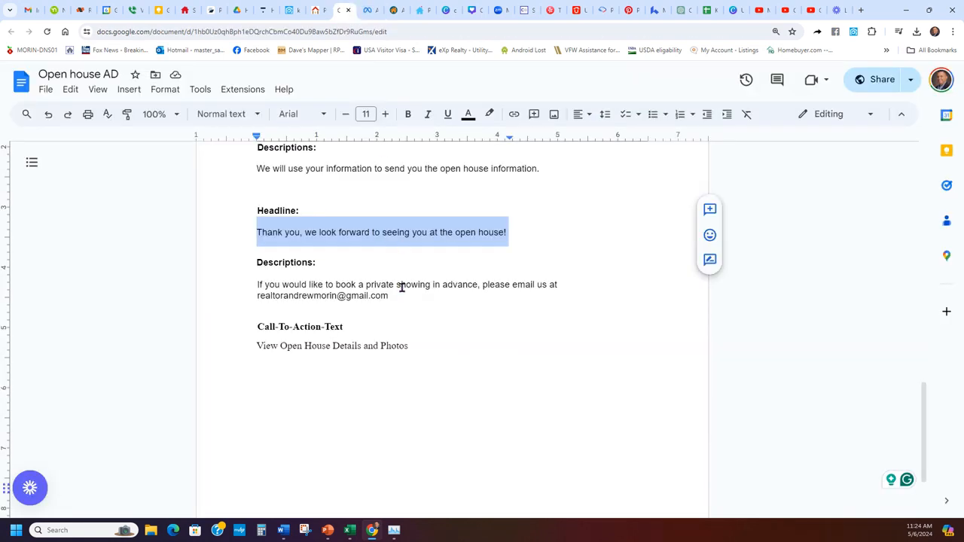
drag(397, 296, 240, 284)
key(ctrl+c)
click(374, 10)
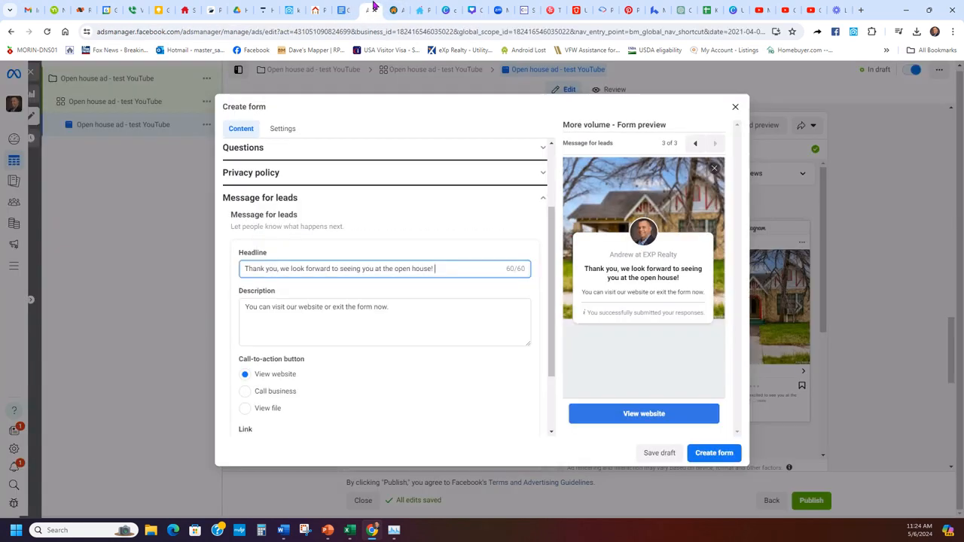
click(383, 309)
key(ctrl+a)
key(ctrl+v)
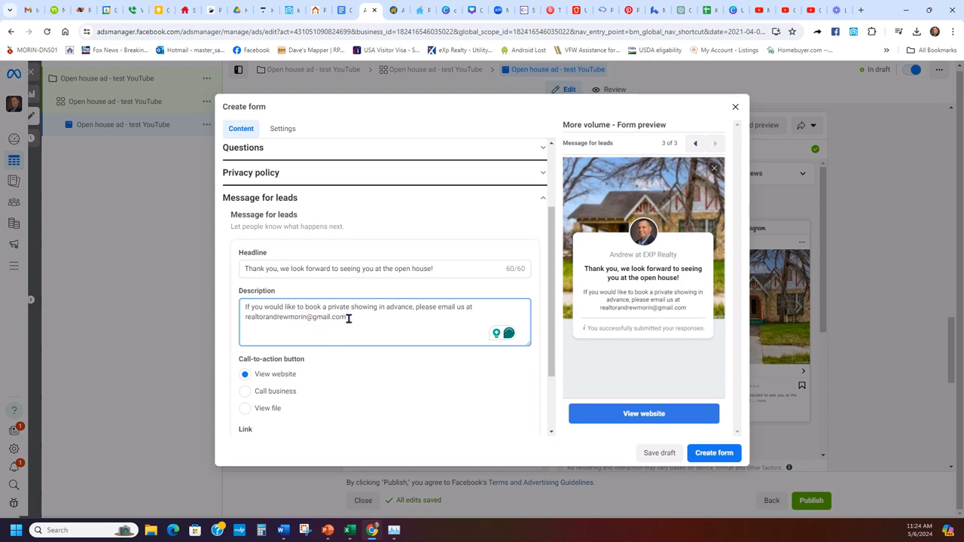
scroll(383, 305, down, 2)
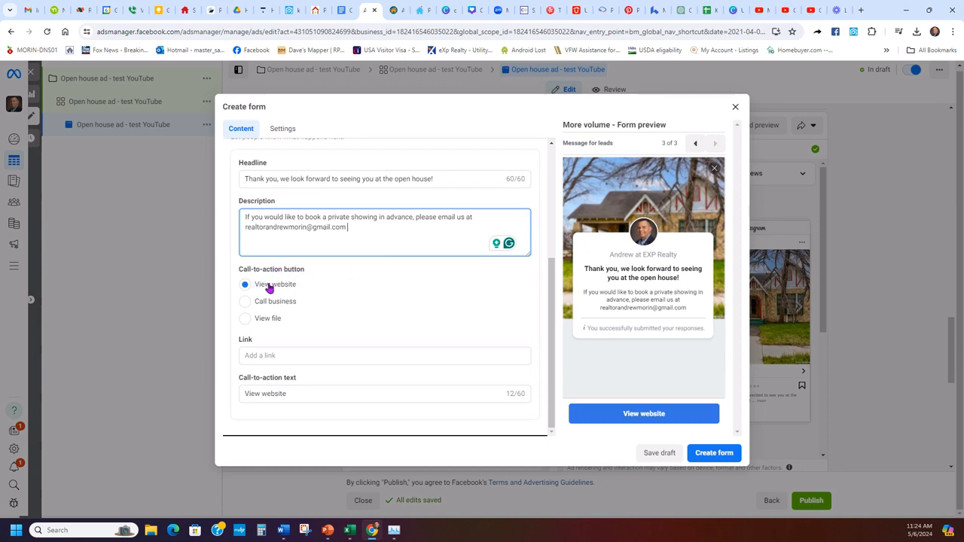
- Change the completion button text from 'View website' to 'View Open House Details and Photos'
click(340, 9)
drag(418, 348, 246, 364)
key(ctrl+c)
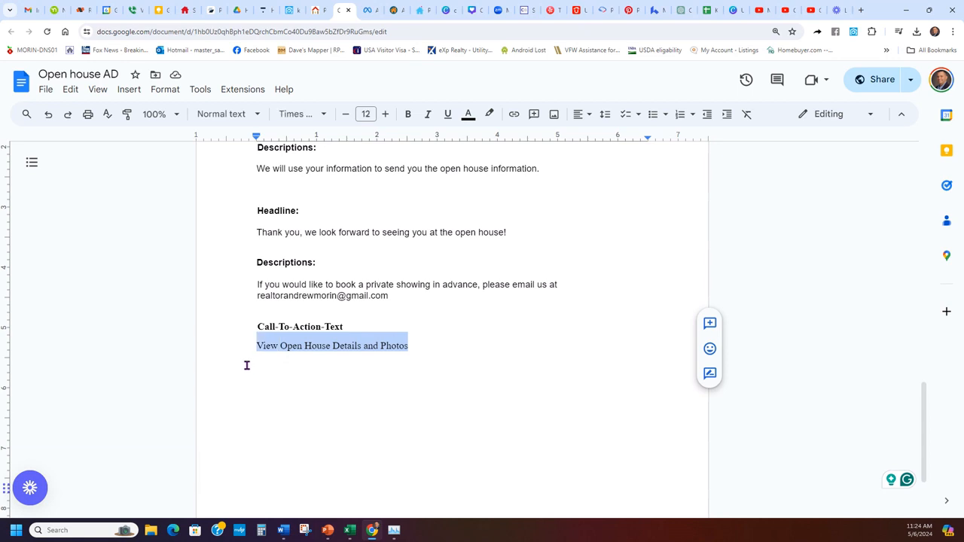
key(ctrl+Tab)
triple_click(328, 394)
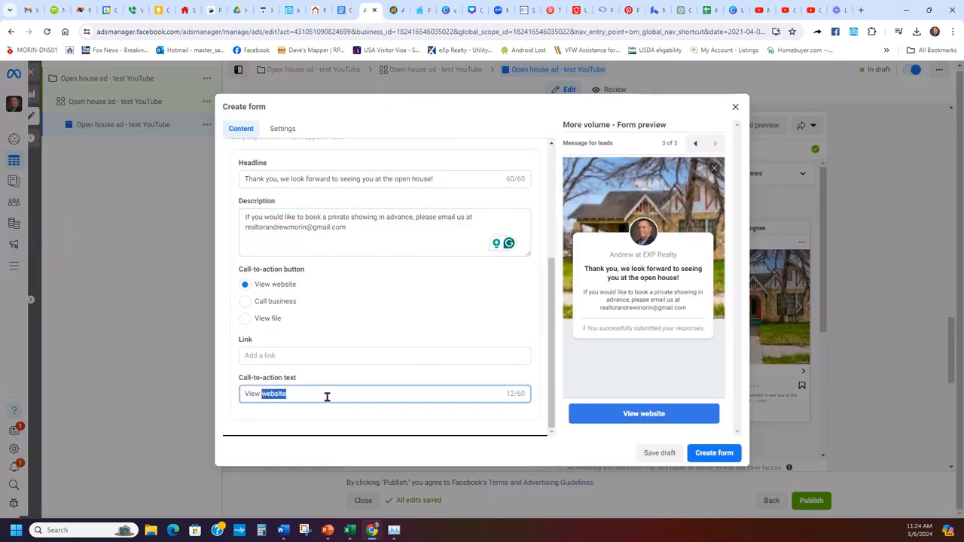
key(ctrl+v)
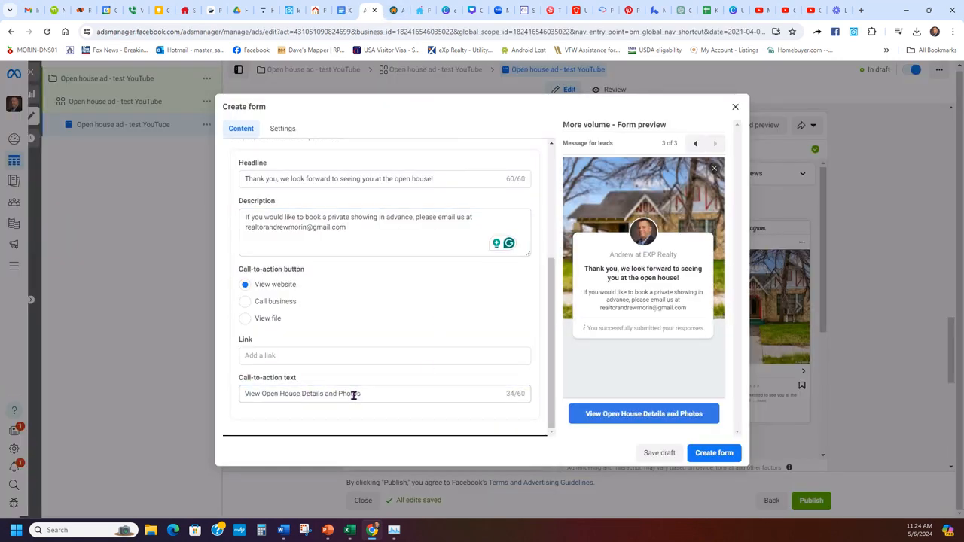
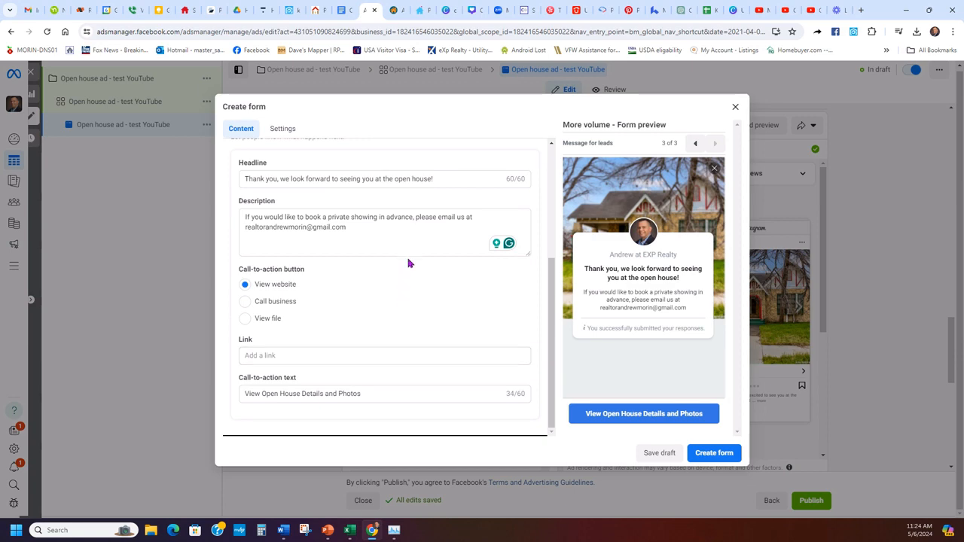
click(289, 10)
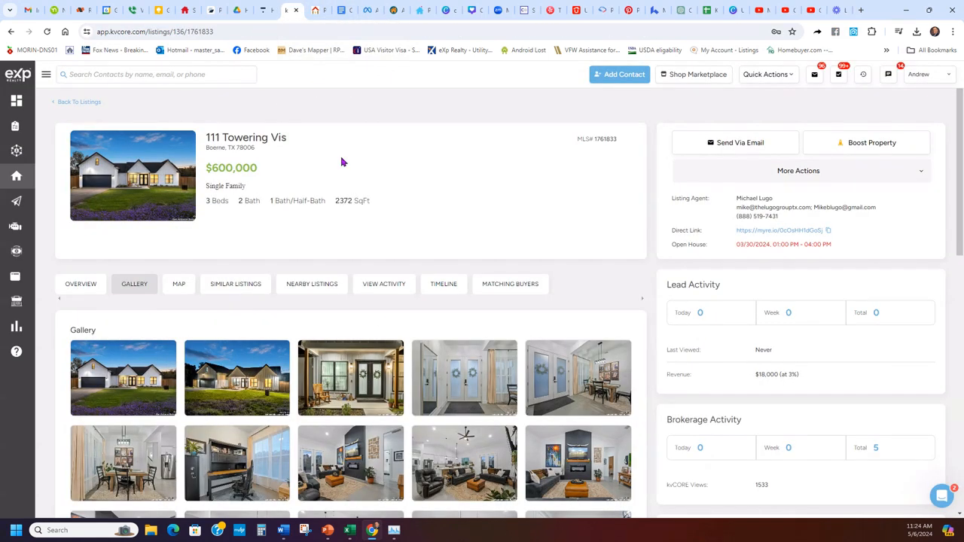
drag(302, 145, 202, 148)
key(ctrl+c)
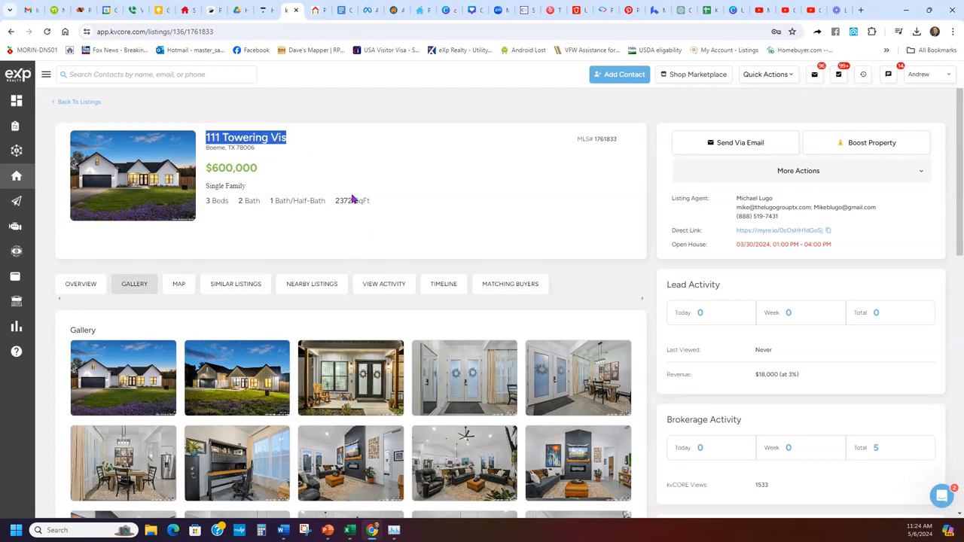
click(47, 76)
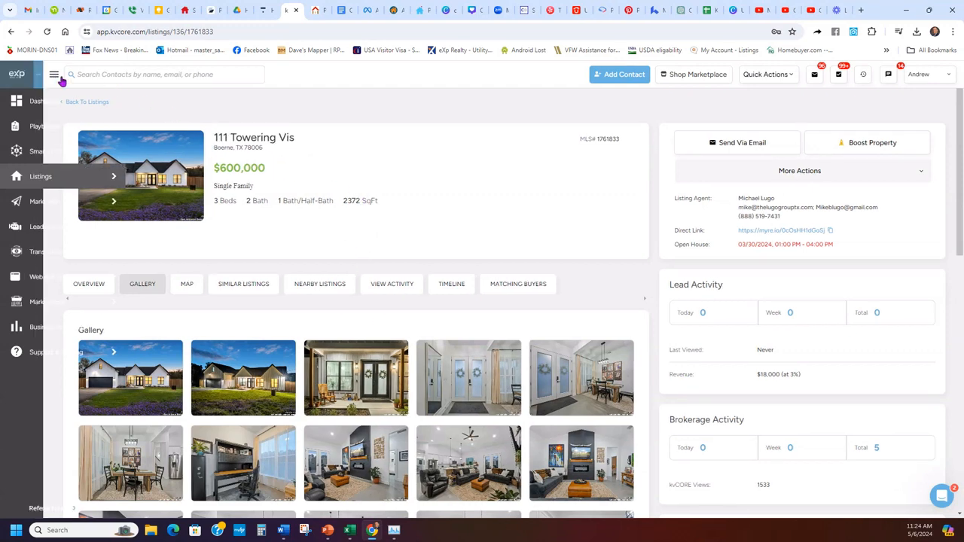
mouse_move(105, 228)
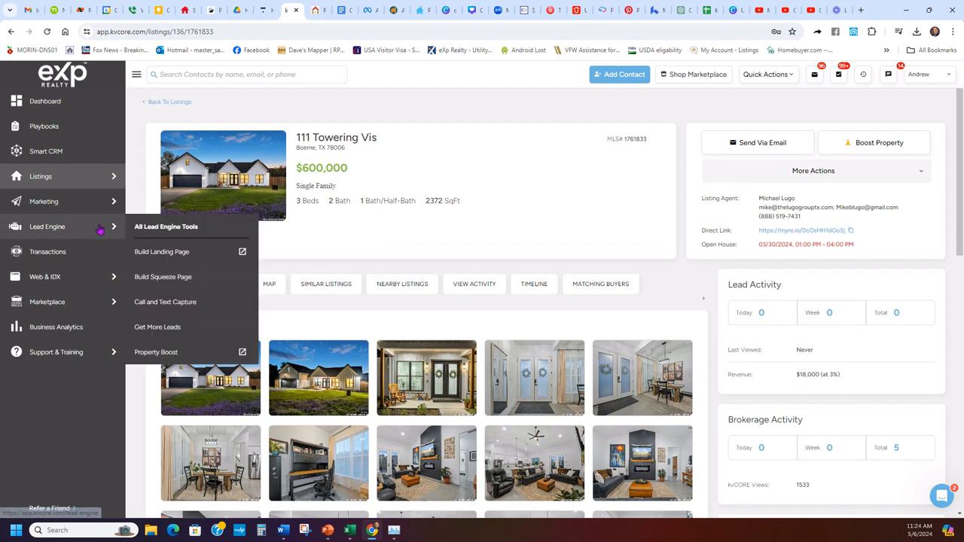
click(188, 277)
click(180, 221)
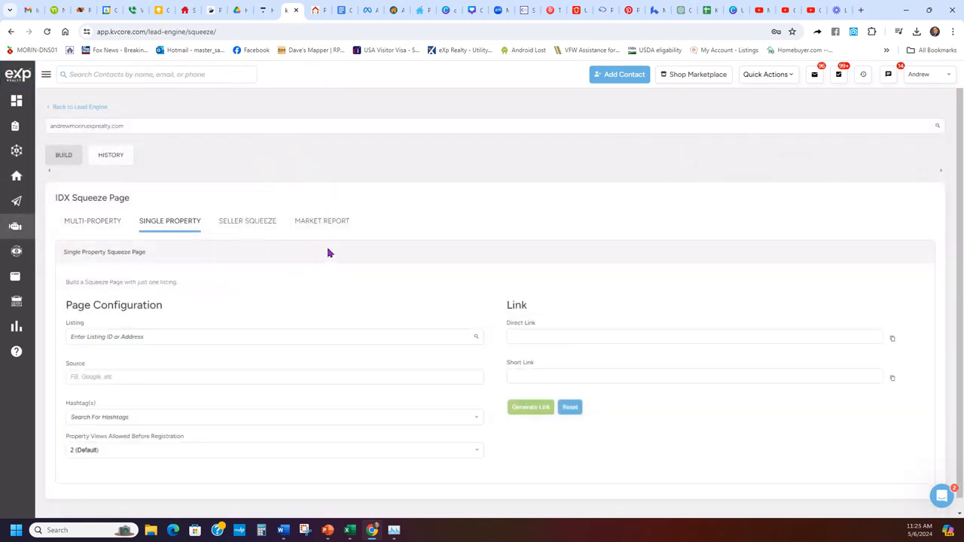
scroll(299, 323, down, 1)
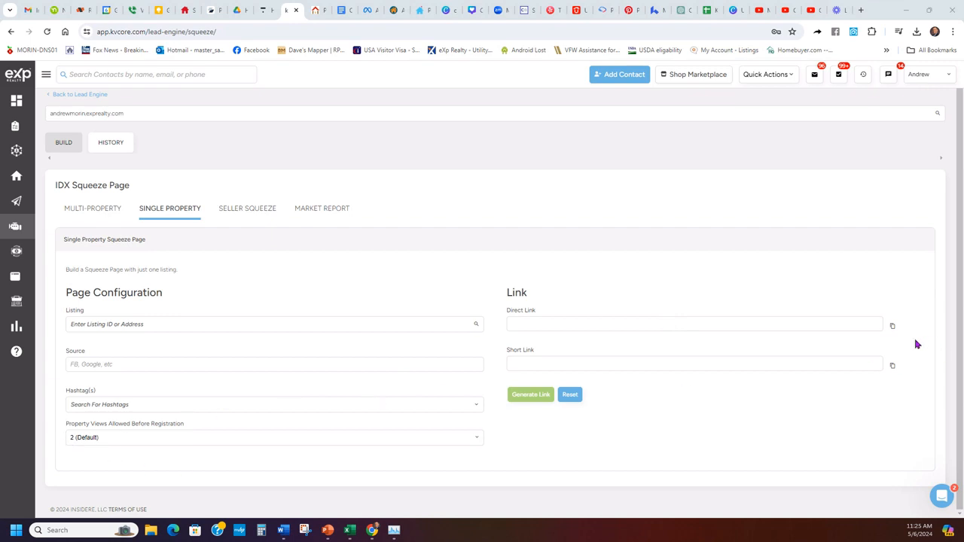
click(203, 324)
key(ctrl+v)
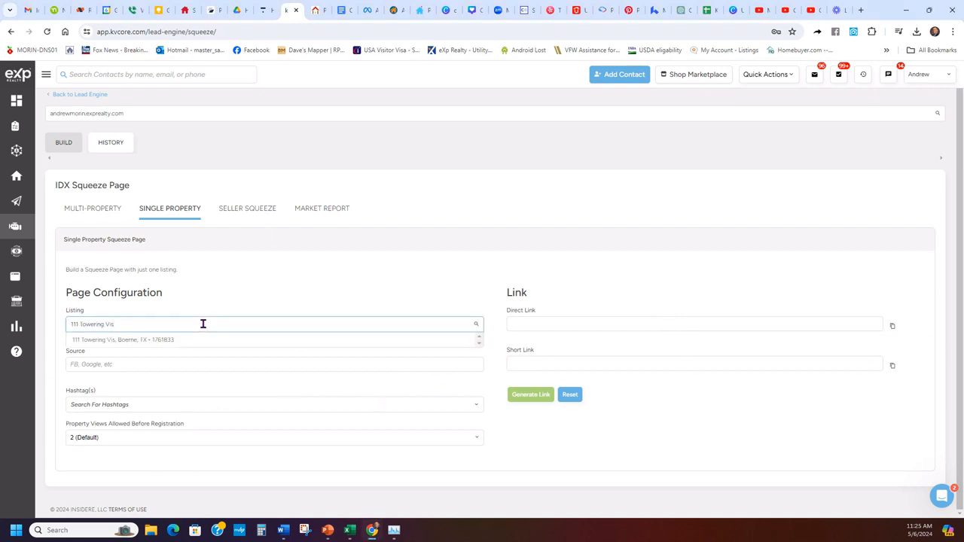
click(188, 344)
click(143, 363)
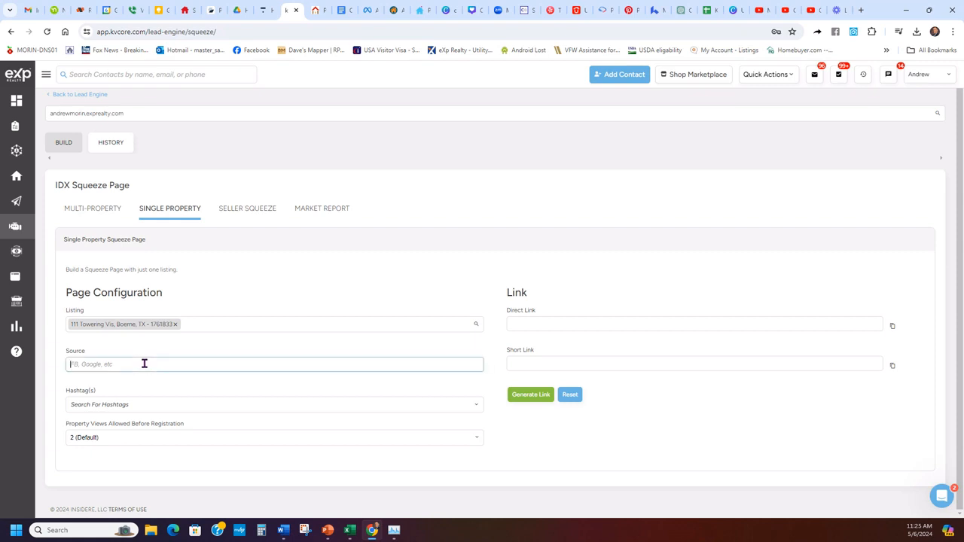
text(Facebook)
click(144, 404)
key(ctrl+v)
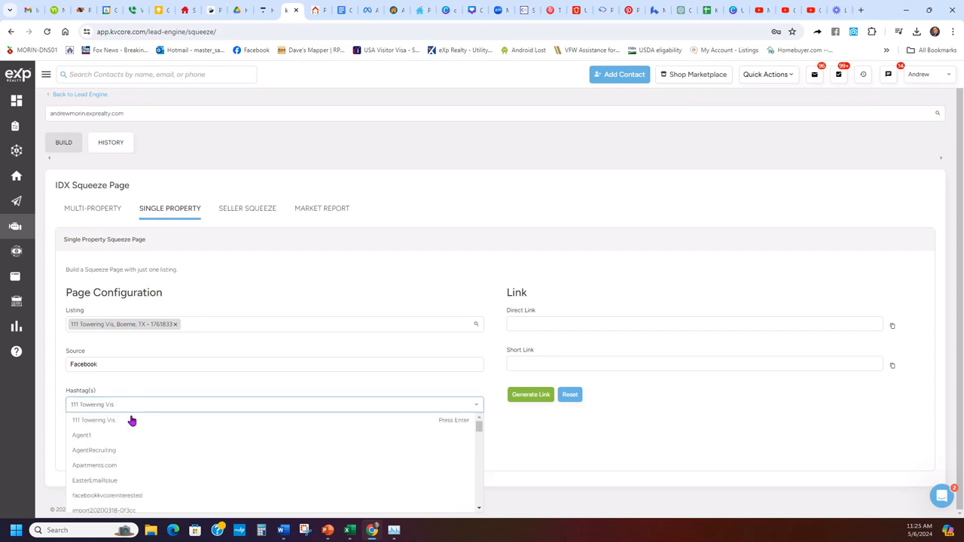
click(131, 420)
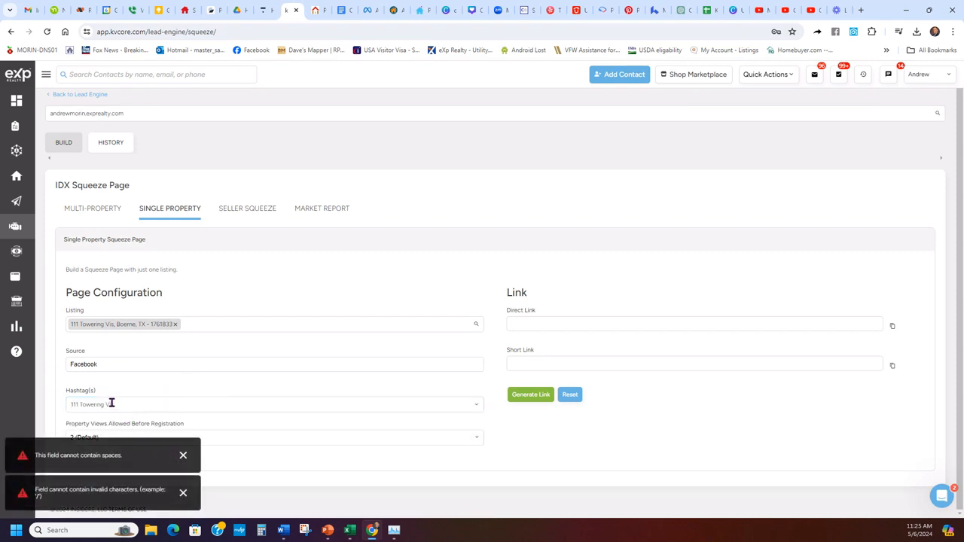
click(110, 404)
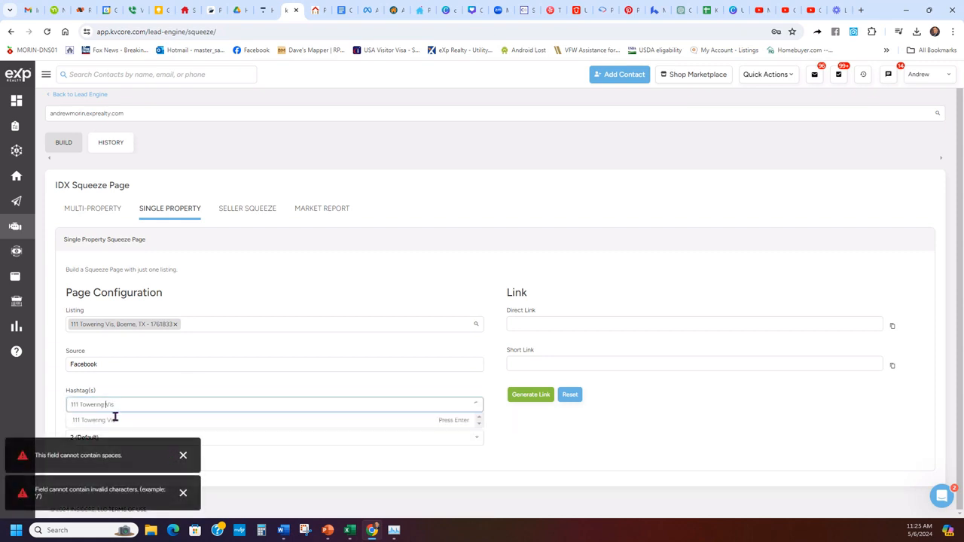
click(79, 401)
key(BackSpace)
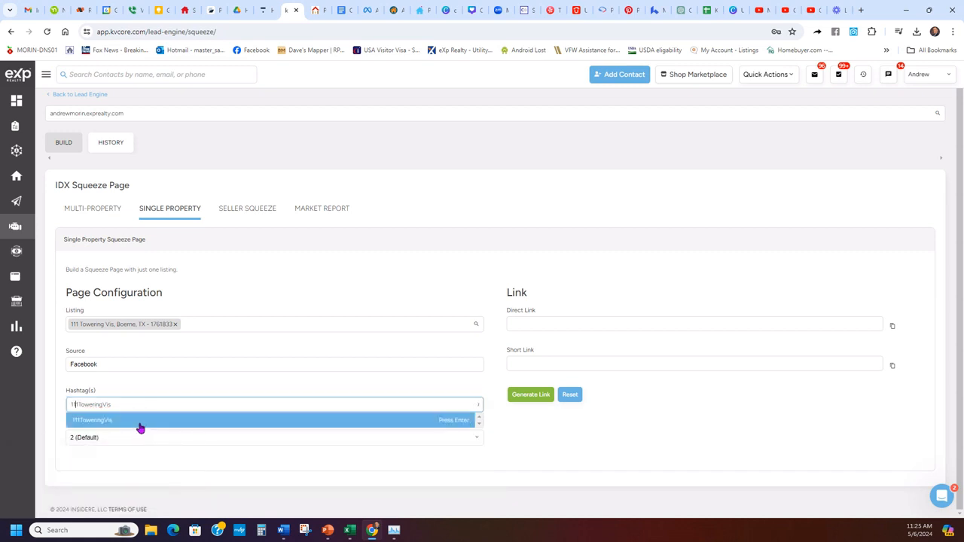
text(V)
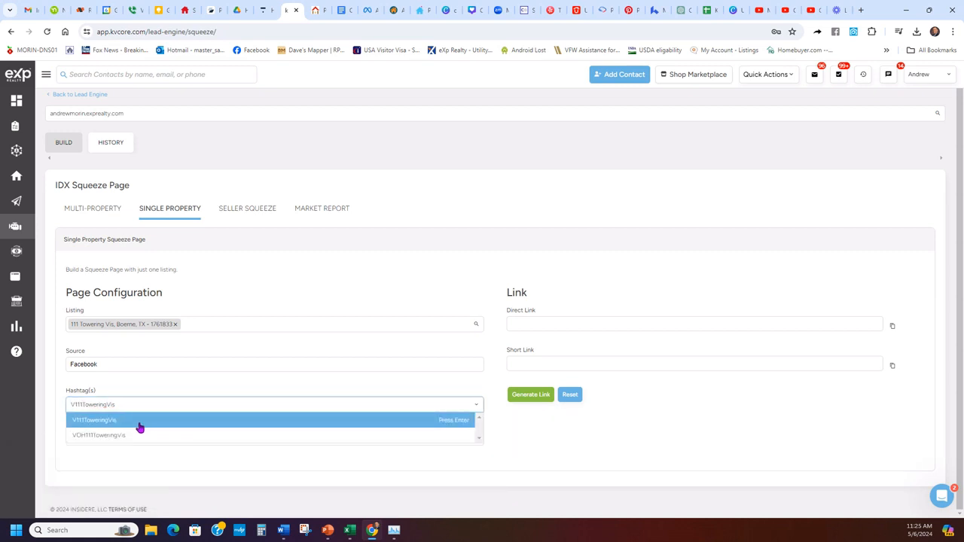
text(OH)
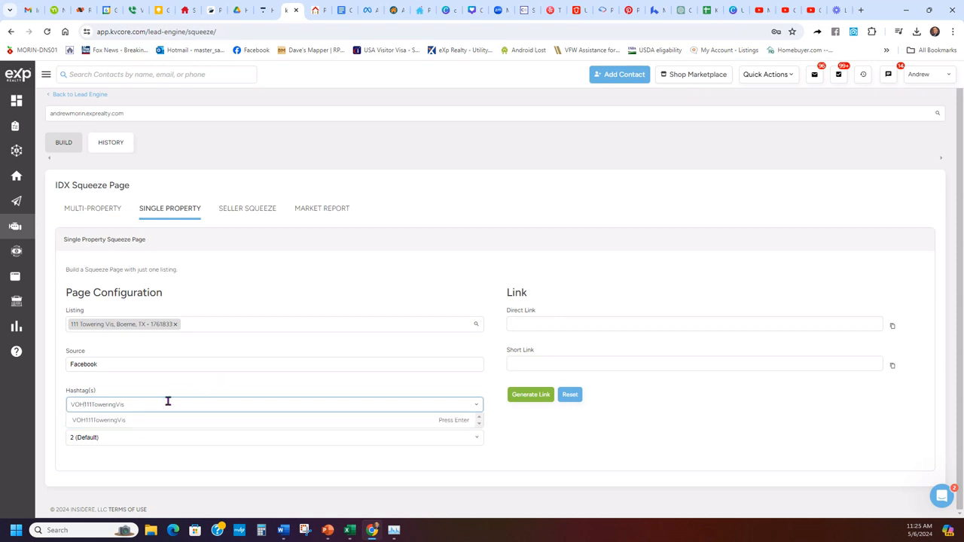
click(143, 421)
- Set property views before registration to Never
click(181, 455)
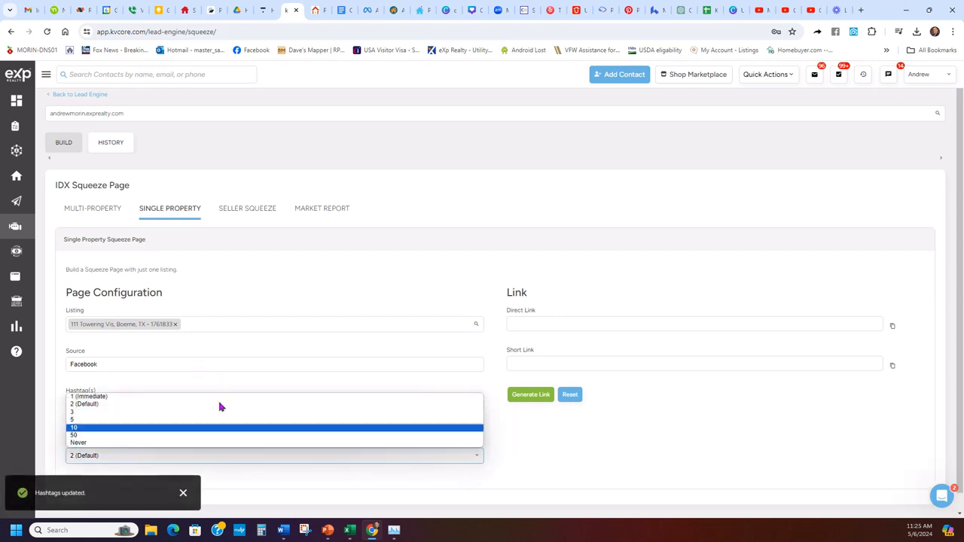
click(224, 367)
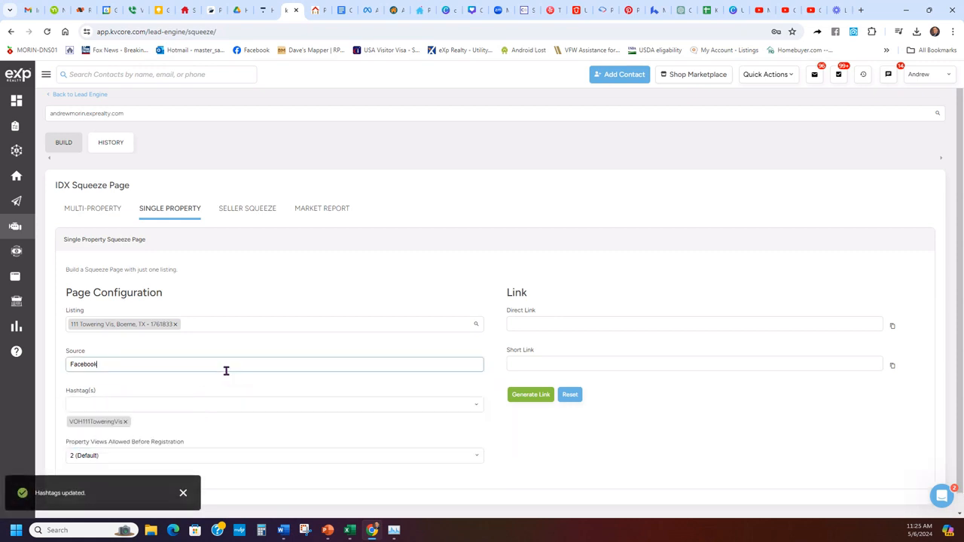
click(137, 457)
click(121, 444)
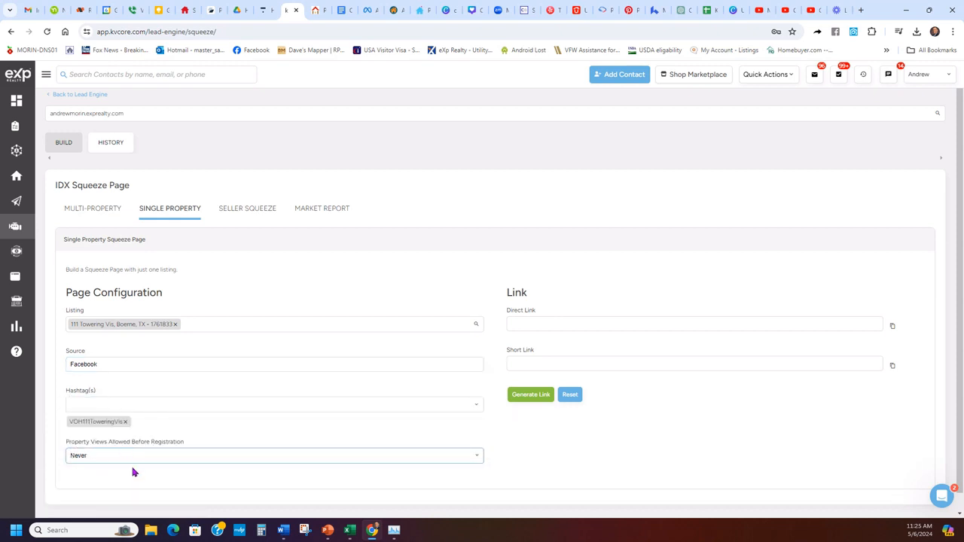
- Generate the squeeze page links, copy the direct link, and return to Ads Manager
click(133, 472)
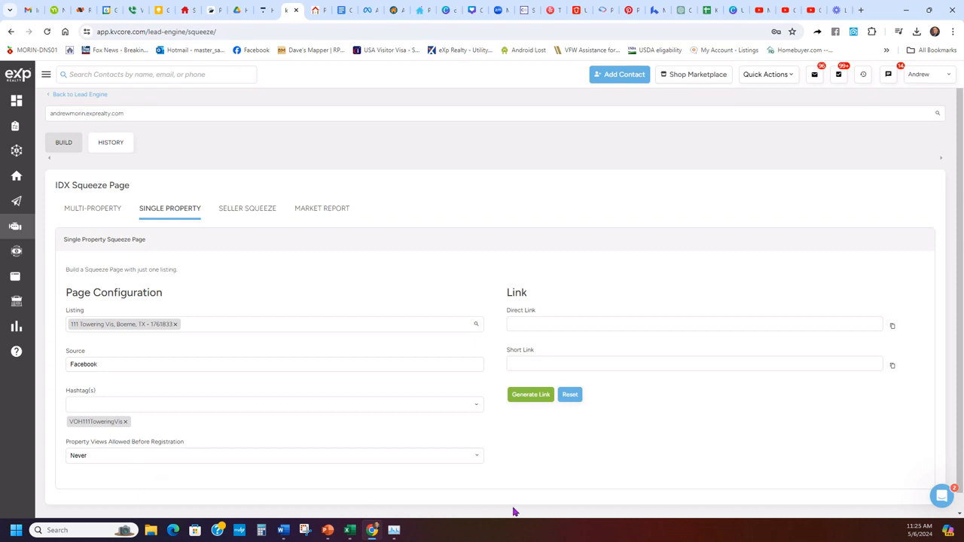
click(529, 395)
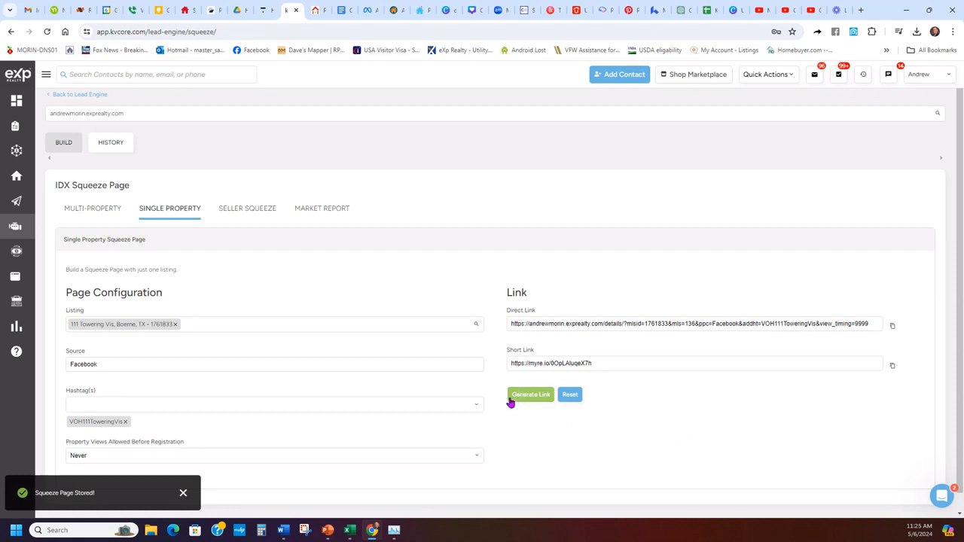
drag(539, 311, 503, 312)
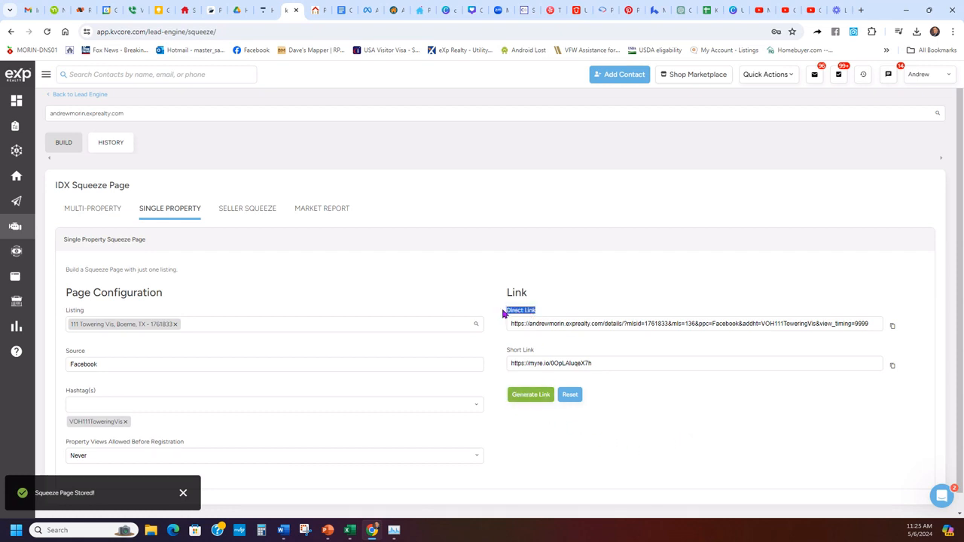
click(893, 329)
click(368, 10)
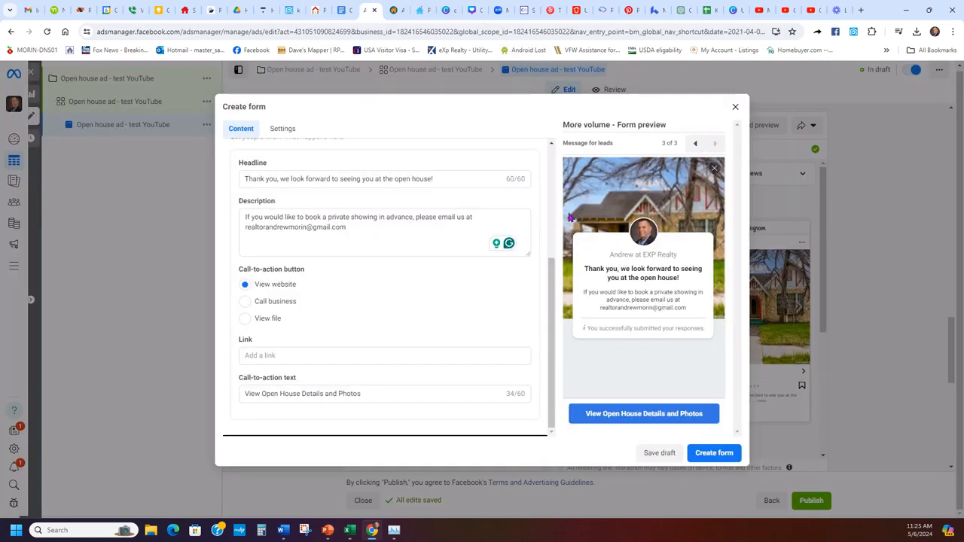
- Paste the kvCORE squeeze page URL as the thank-you link, keeping the View website button
click(351, 355)
key(ctrl+v)
click(368, 316)
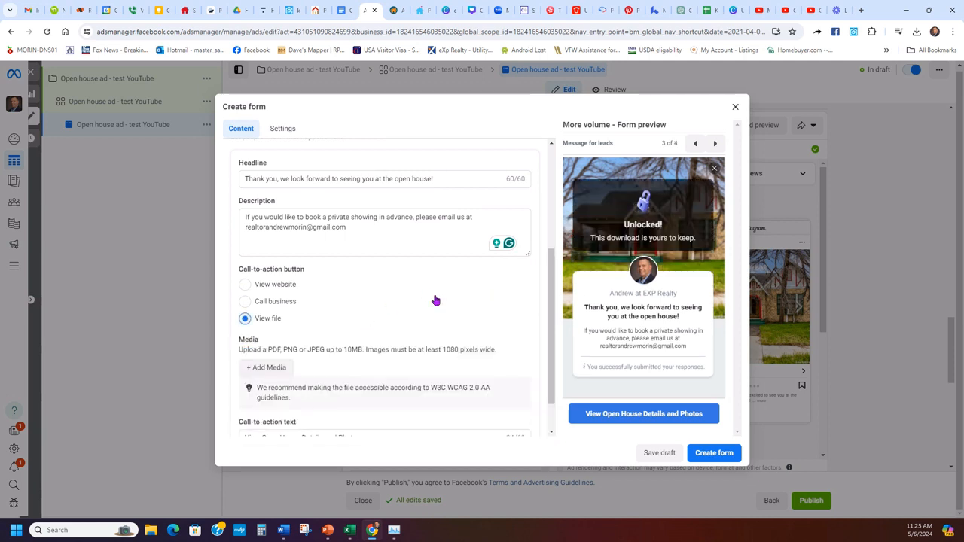
scroll(420, 316, down, 1)
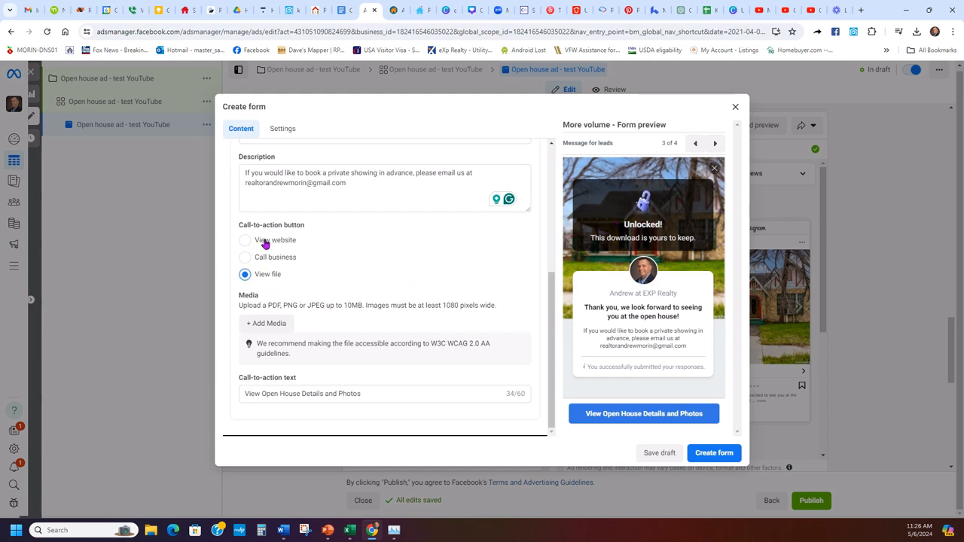
click(264, 241)
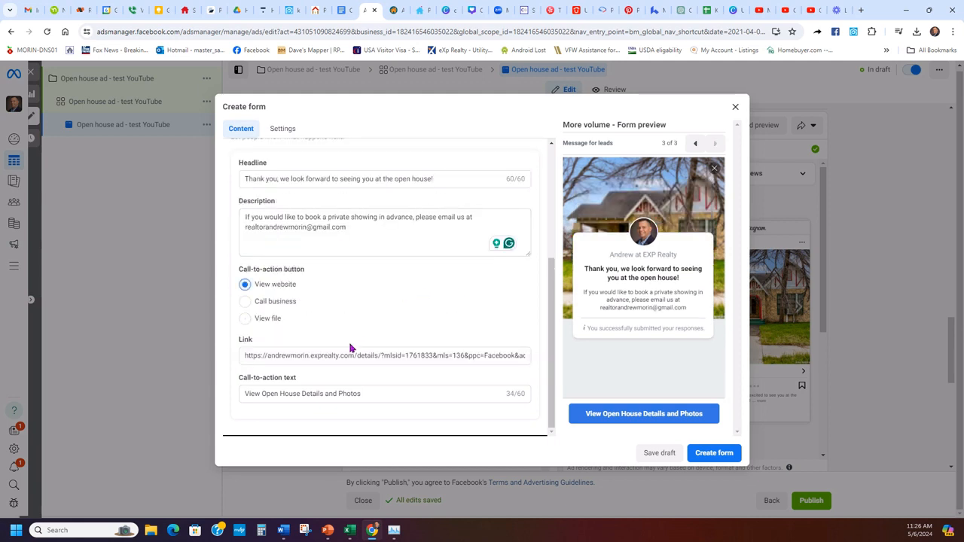
scroll(335, 365, up, 2)
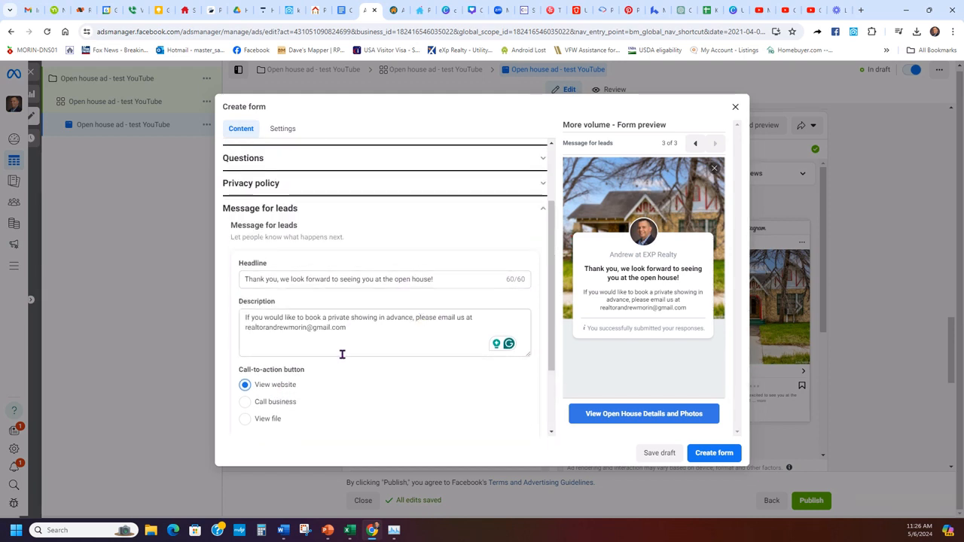
scroll(340, 354, down, 2)
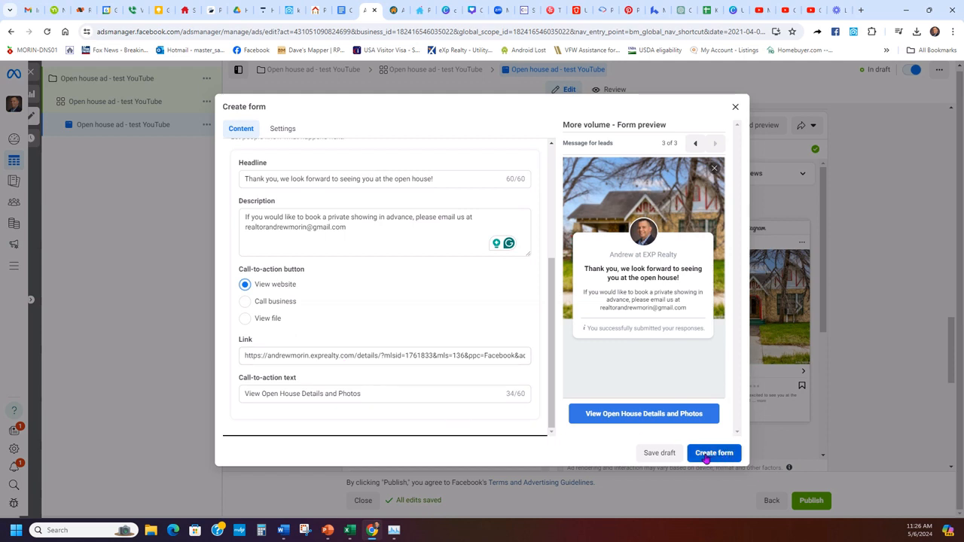
- Save the lead form as a draft and close it
click(656, 454)
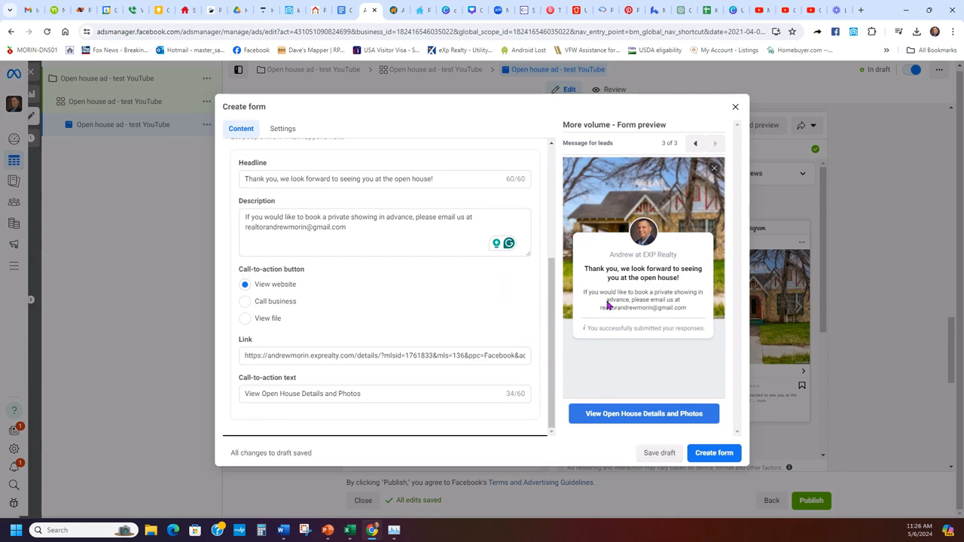
click(735, 106)
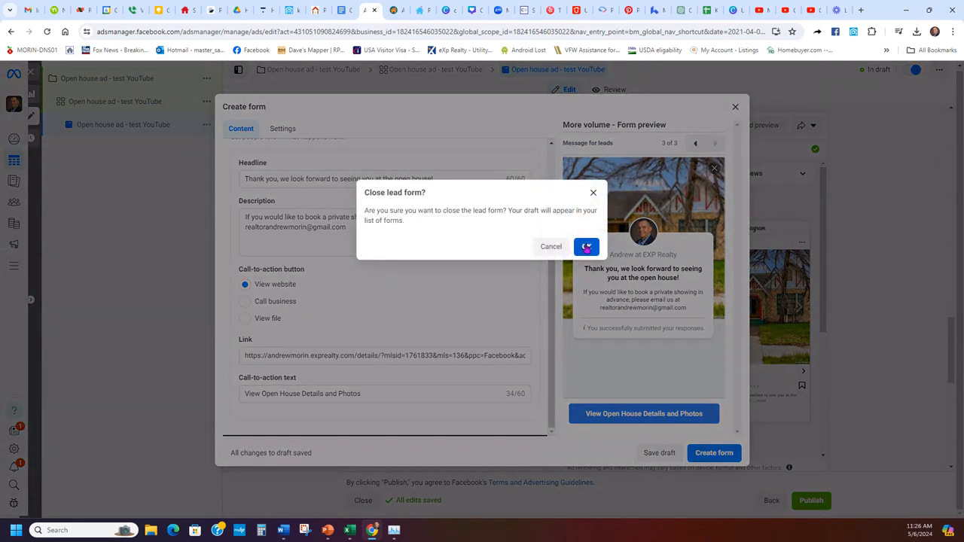
click(586, 247)
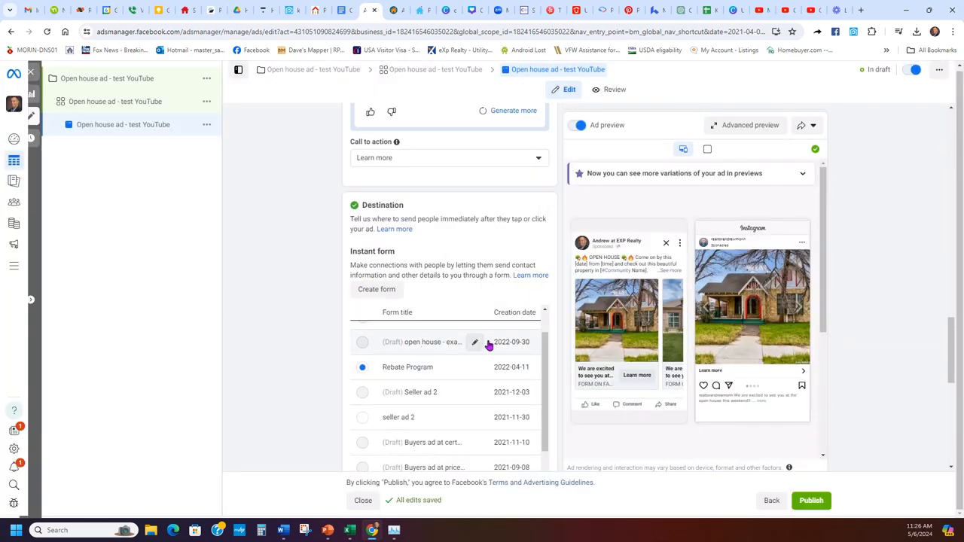
- Close the ad editor to see 'Open house ad - test YouTube' in draft in the Ads list
scroll(284, 337, up, 10)
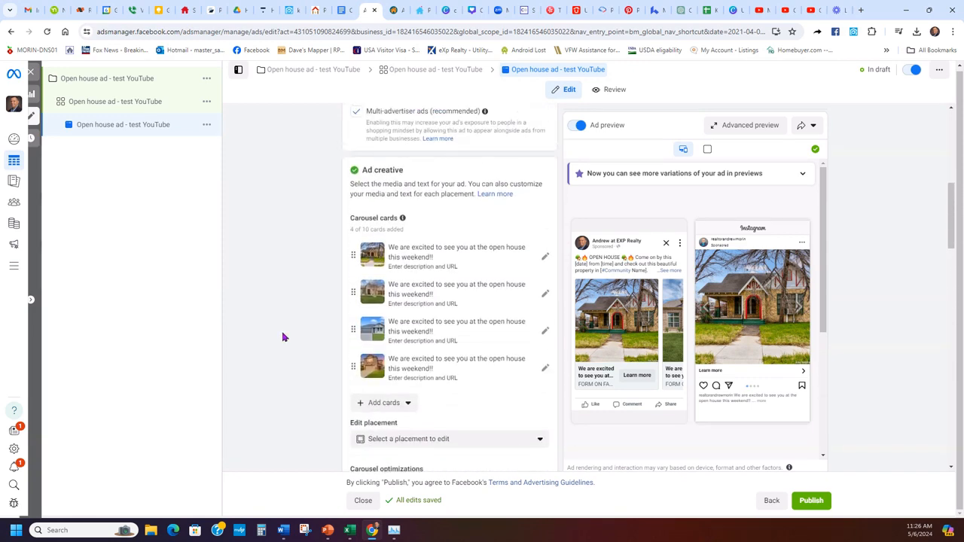
scroll(284, 337, up, 6)
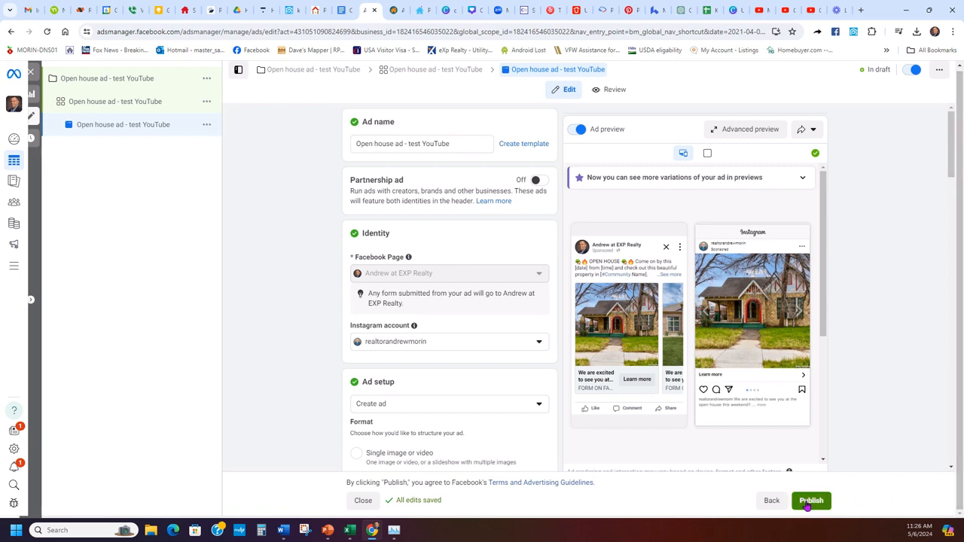
click(30, 73)
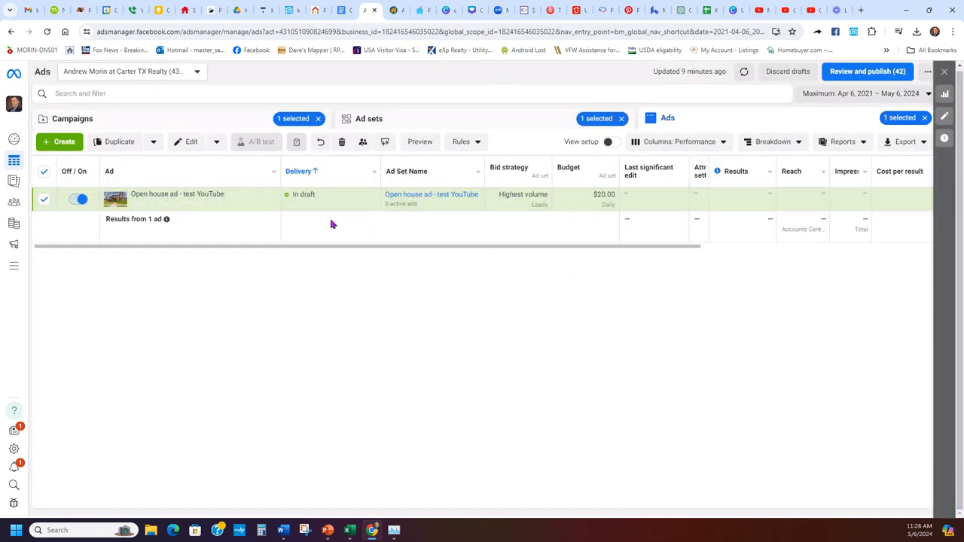
mouse_move(313, 194)
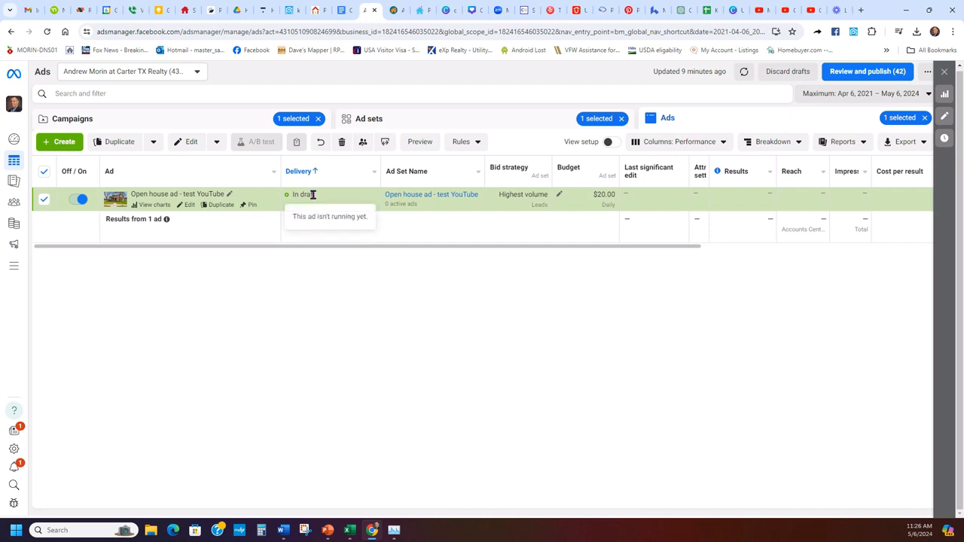